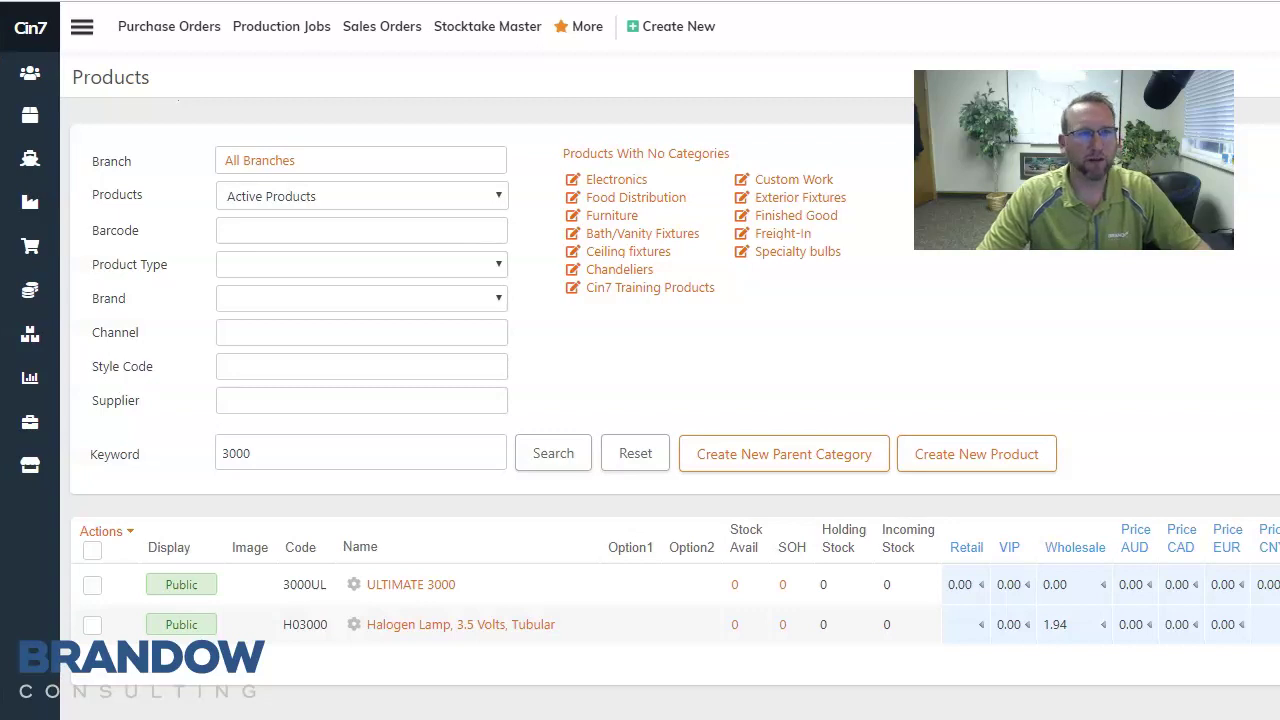
# Show Products matching 3000 and bring up the BOM/Copy/Label options for ULTIMATE 3000
pyautogui.click(30, 118)
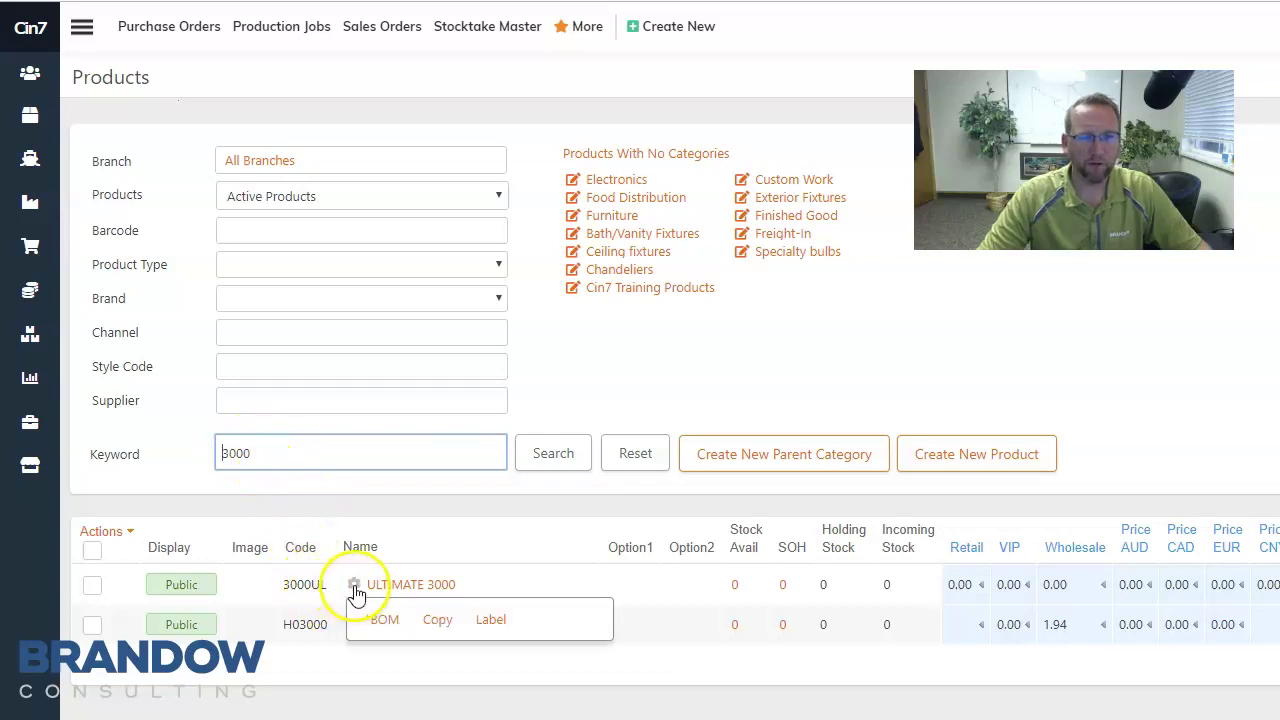
pyautogui.moveTo(355, 588)
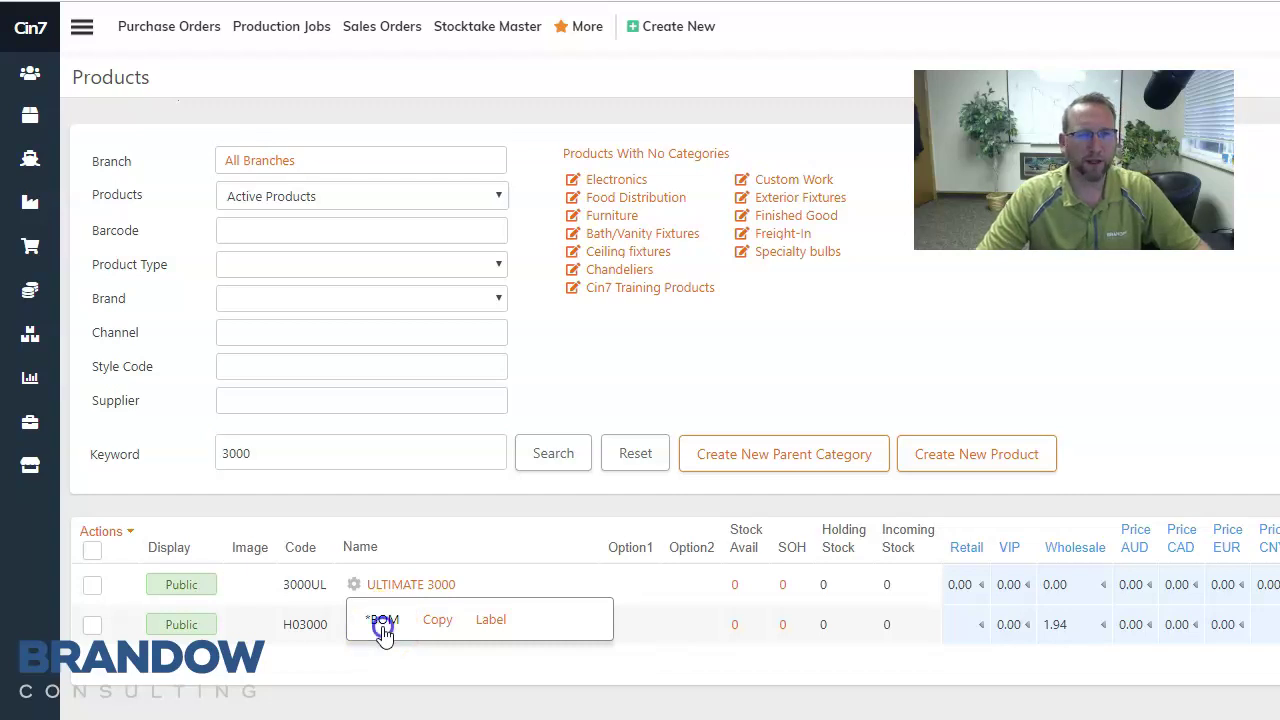
# Create a new BOM from ULTIMATE 3000's gear popup and set the 3000UL row to Make
pyautogui.click(382, 625)
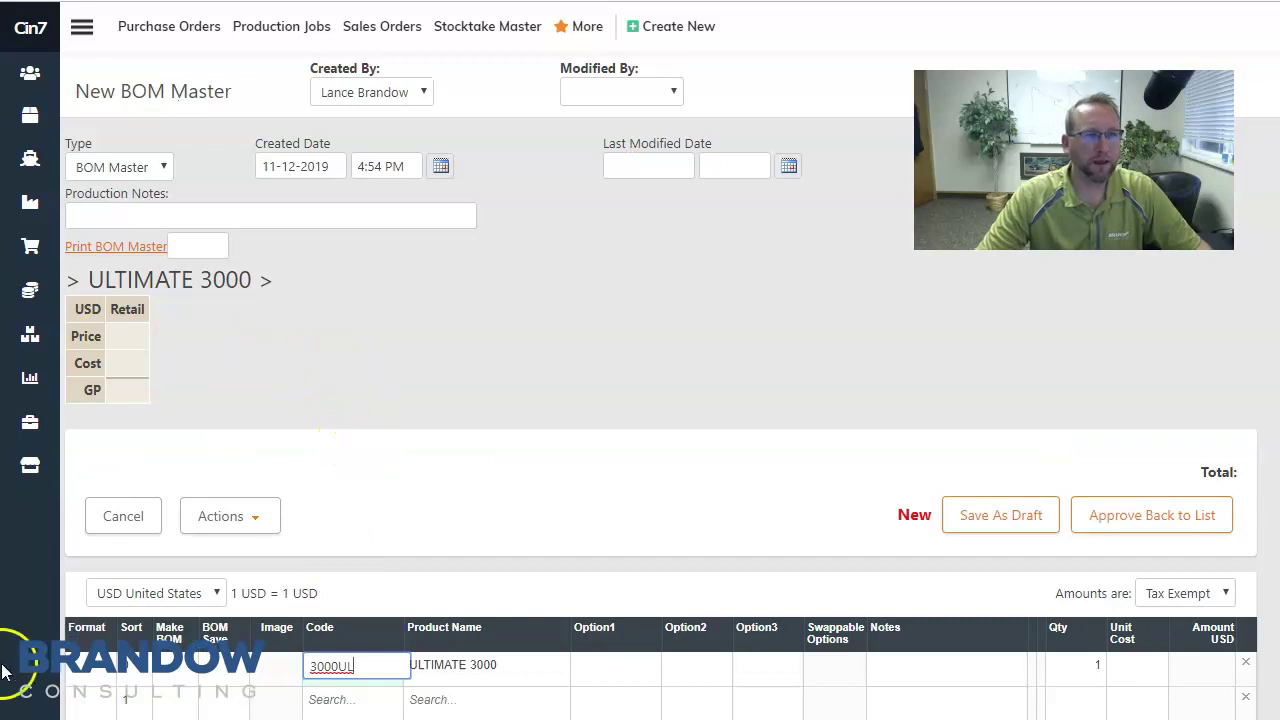
pyautogui.scroll(-3, 640, 400)
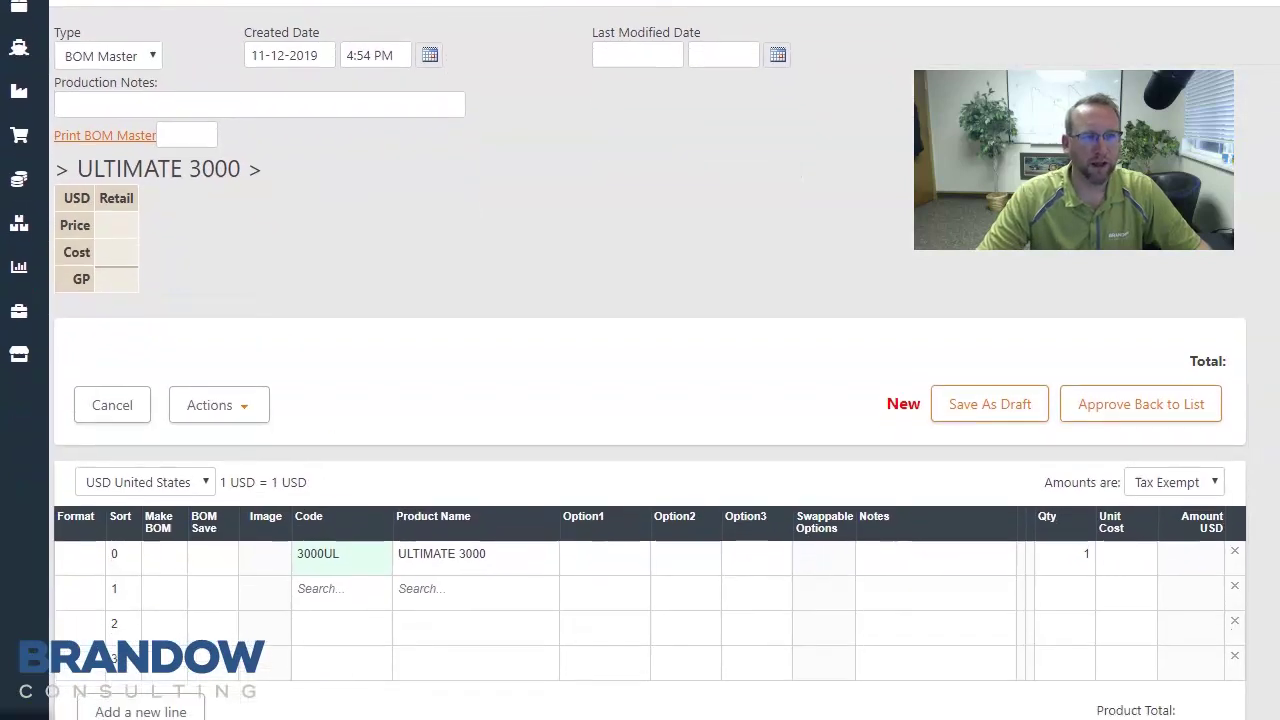
pyautogui.scroll(-1, 106, 591)
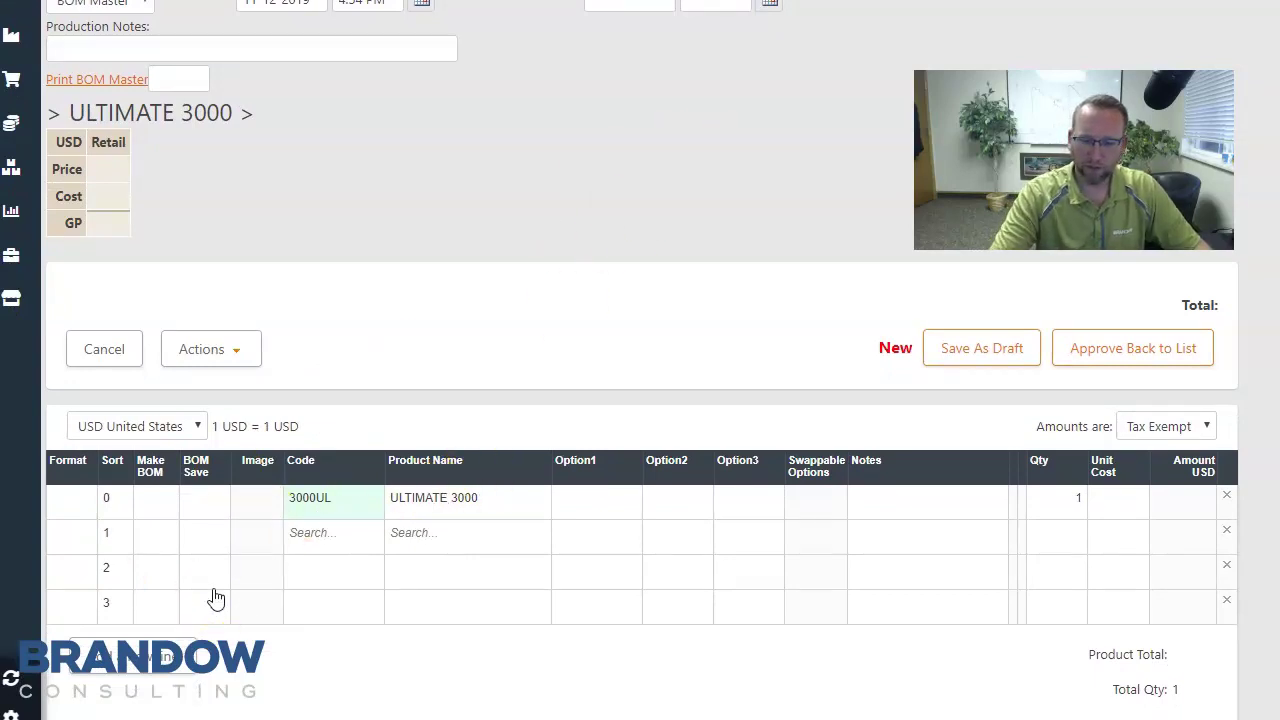
pyautogui.press('super+plus')
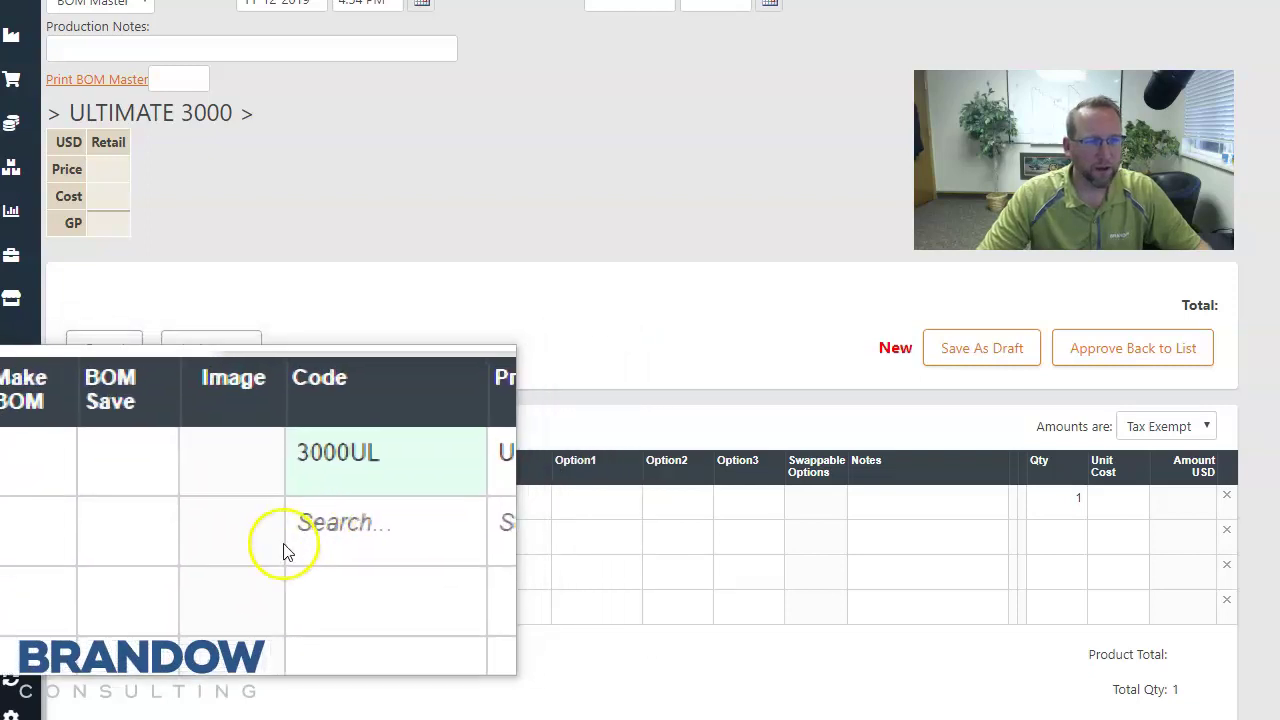
pyautogui.scroll(-1, 271, 540)
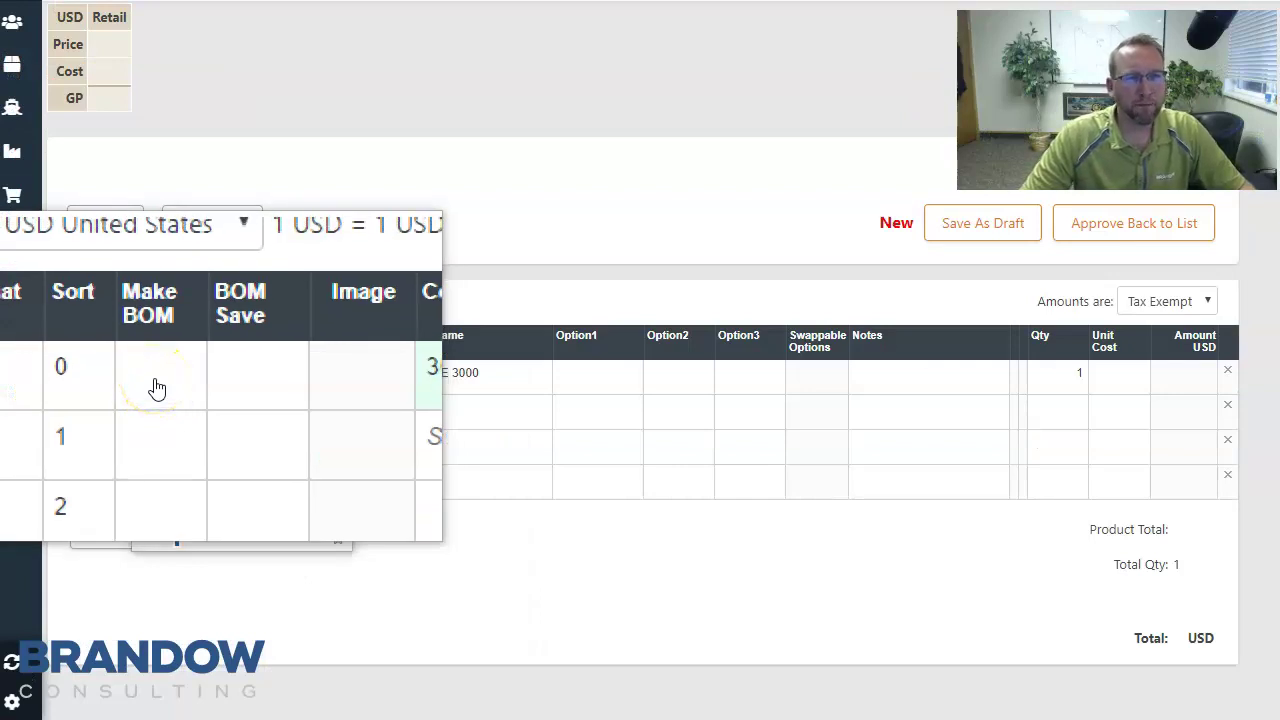
pyautogui.click(157, 388)
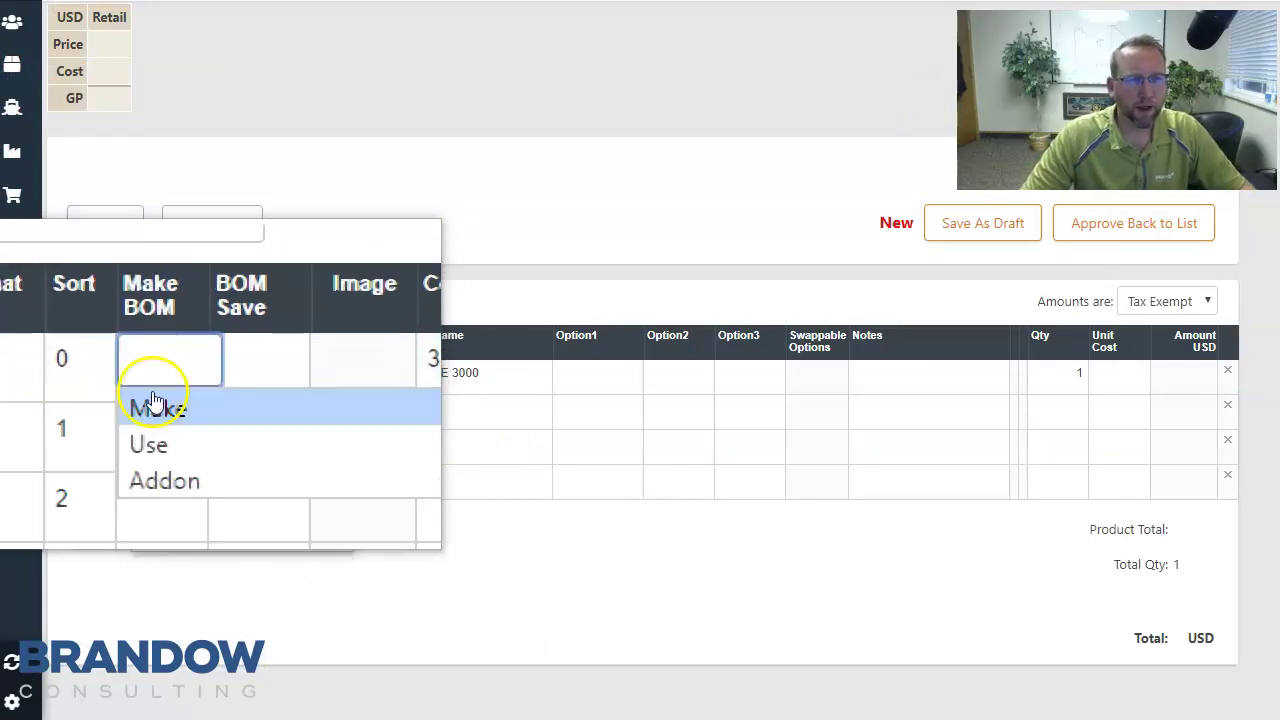
pyautogui.click(157, 397)
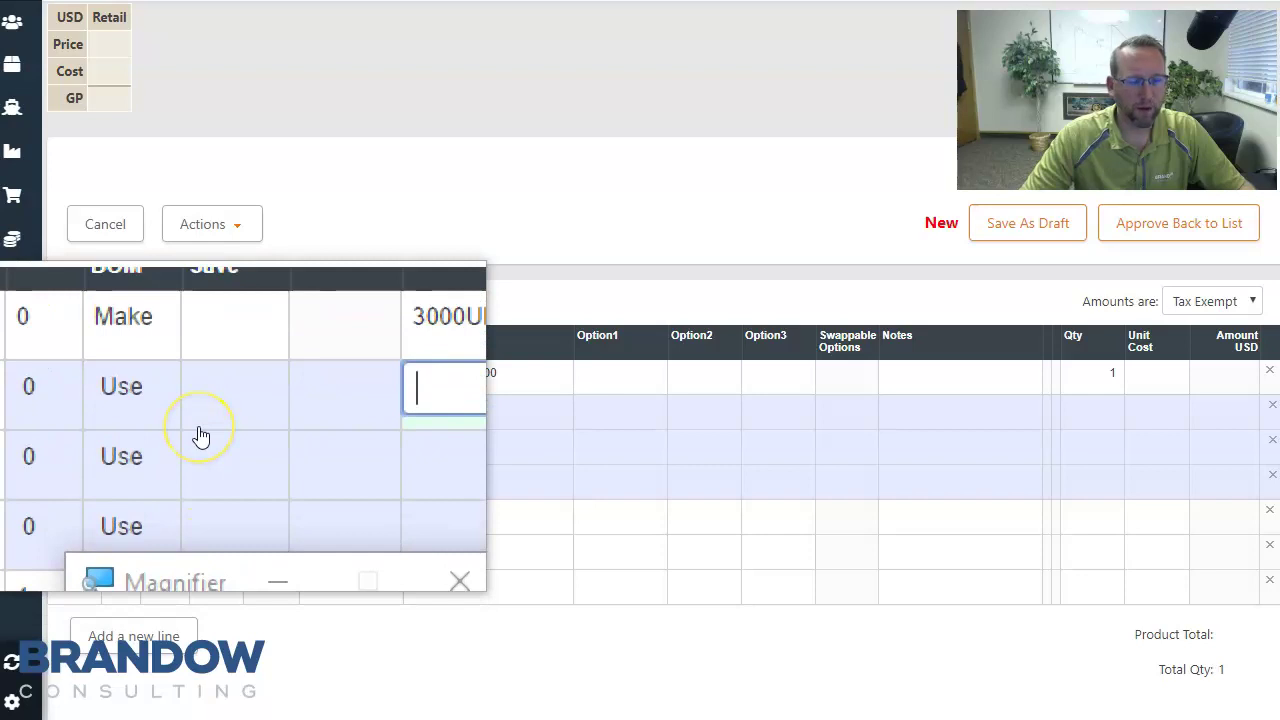
pyautogui.press('super+Escape')
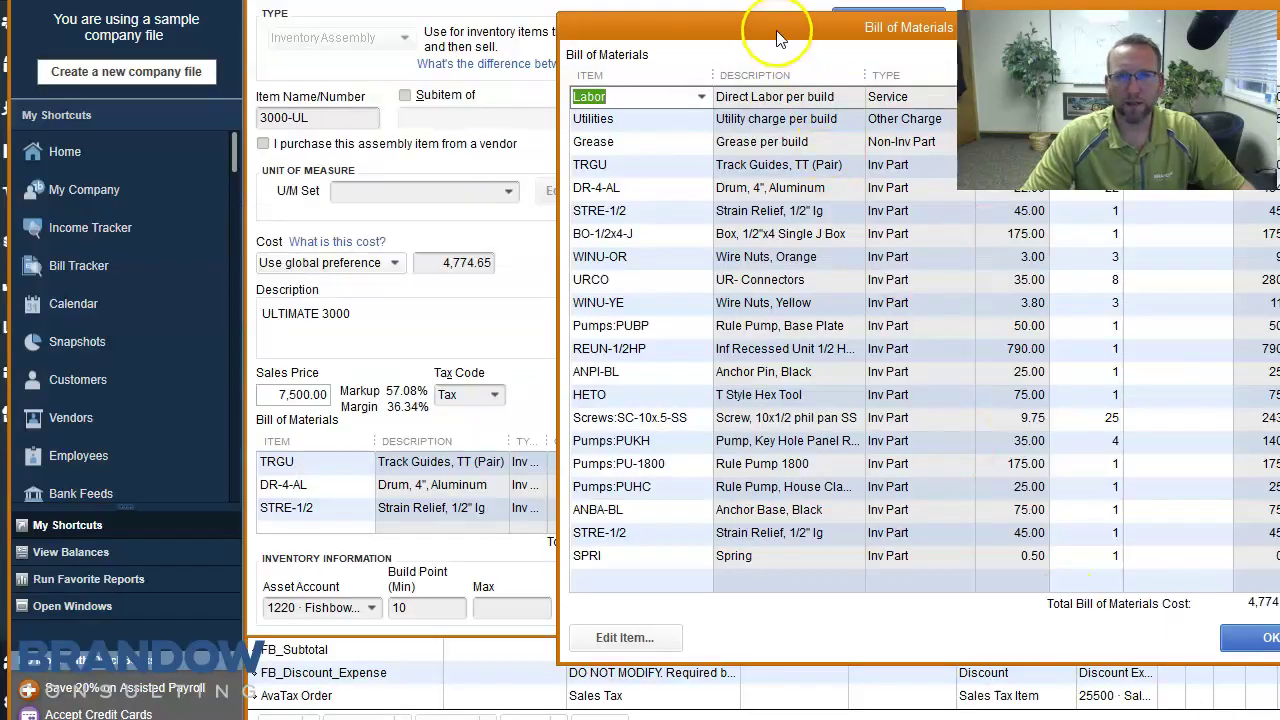
# Reposition QuickBooks' 3000-UL Bill of Materials Full View to show all columns and the assembly form
pyautogui.moveTo(777, 29); pyautogui.dragTo(468, 29)
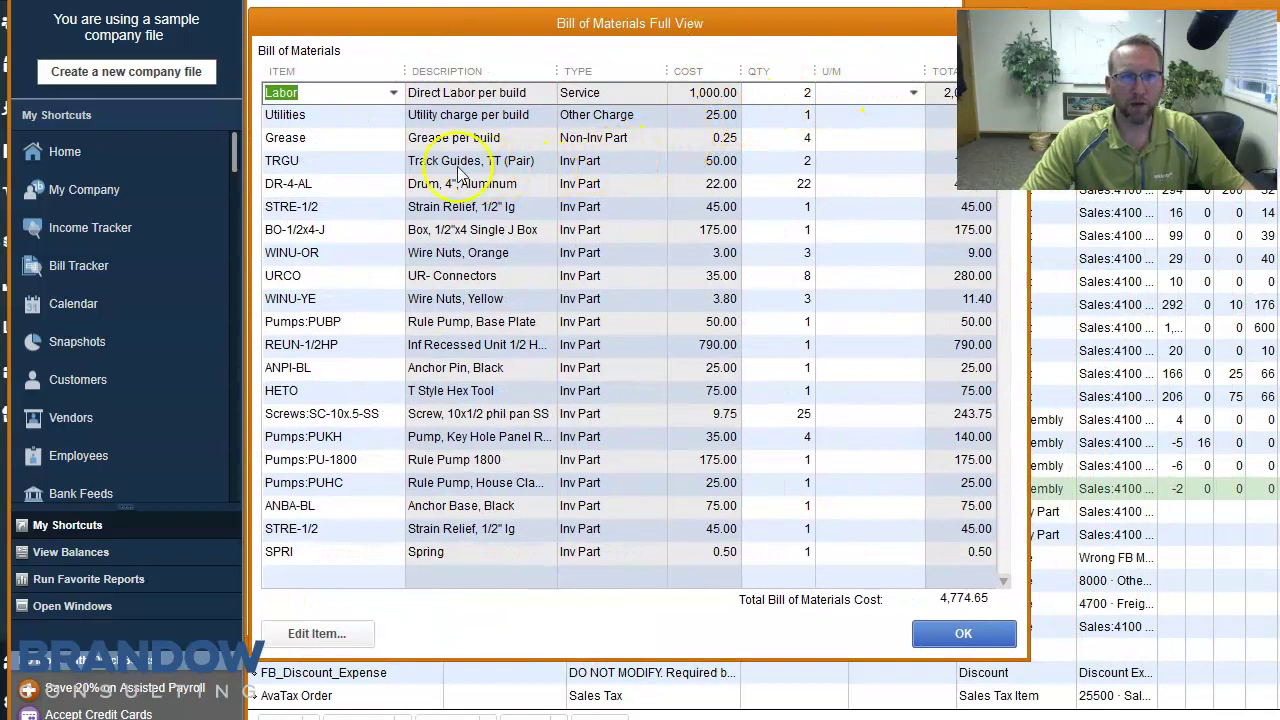
pyautogui.moveTo(475, 18)
pyautogui.mouseDown()
pyautogui.moveTo(492, 381)
pyautogui.moveTo(491, 358)
pyautogui.moveTo(514, 503)
pyautogui.moveTo(477, 314)
pyautogui.moveTo(468, 16)
pyautogui.mouseUp()
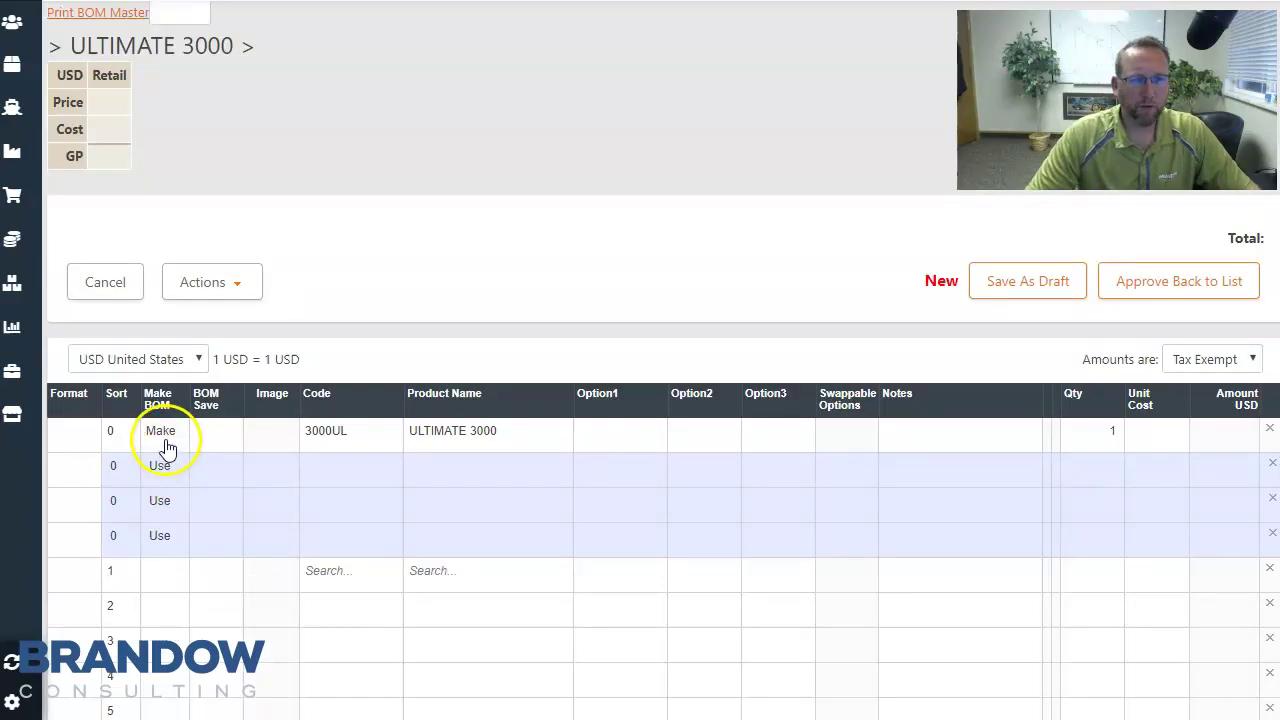
# Insert several empty Use rows below the ULTIMATE 3000 parent row
pyautogui.click(160, 533)
pyautogui.click(72, 437)
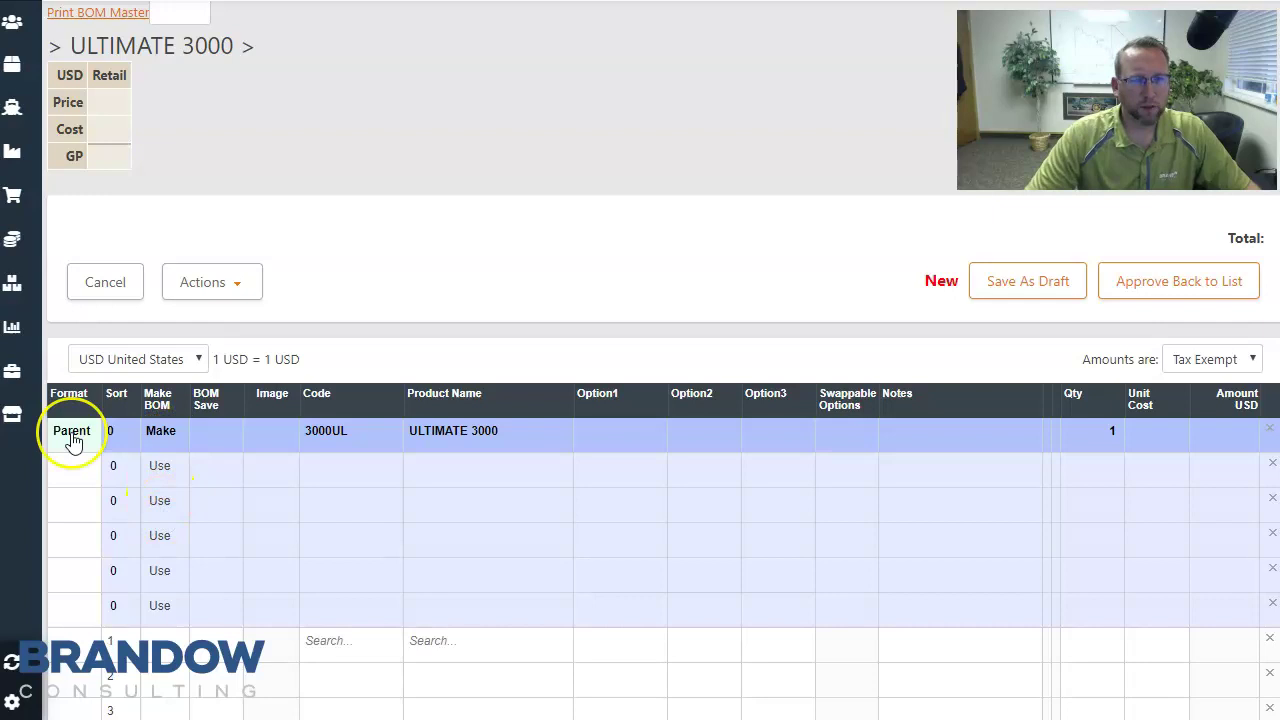
pyautogui.click(72, 437)
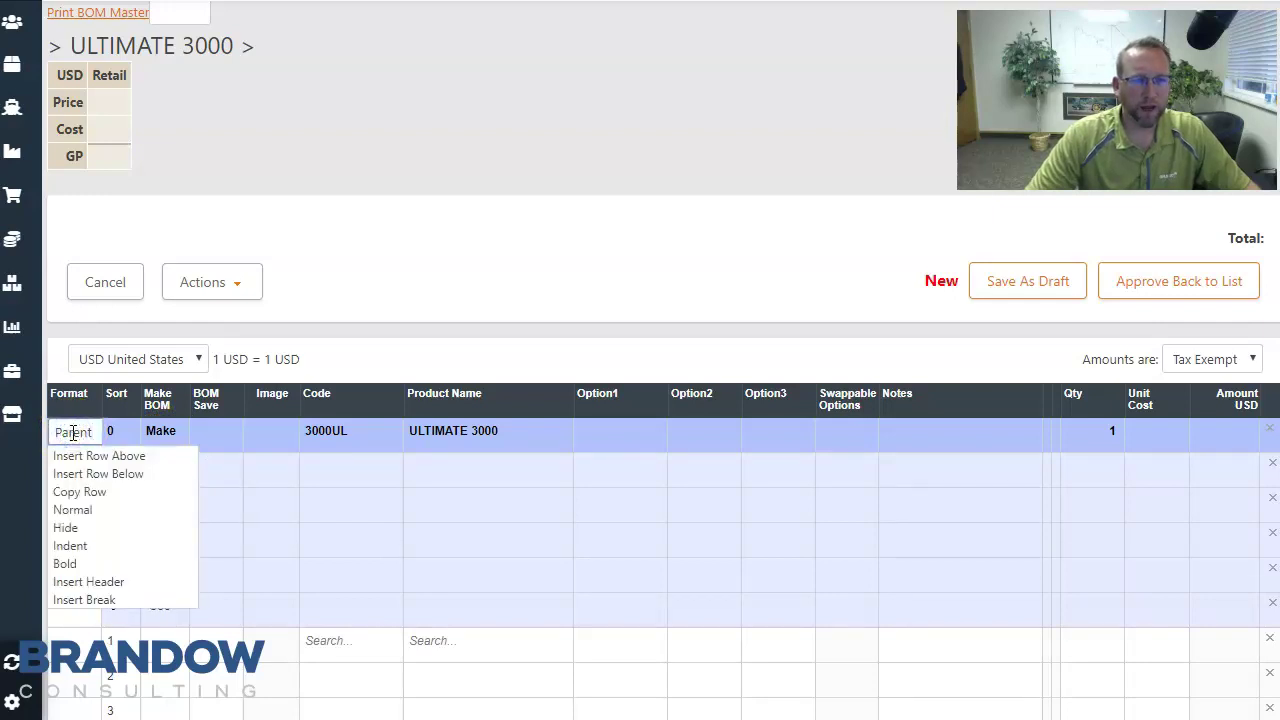
pyautogui.click(78, 474)
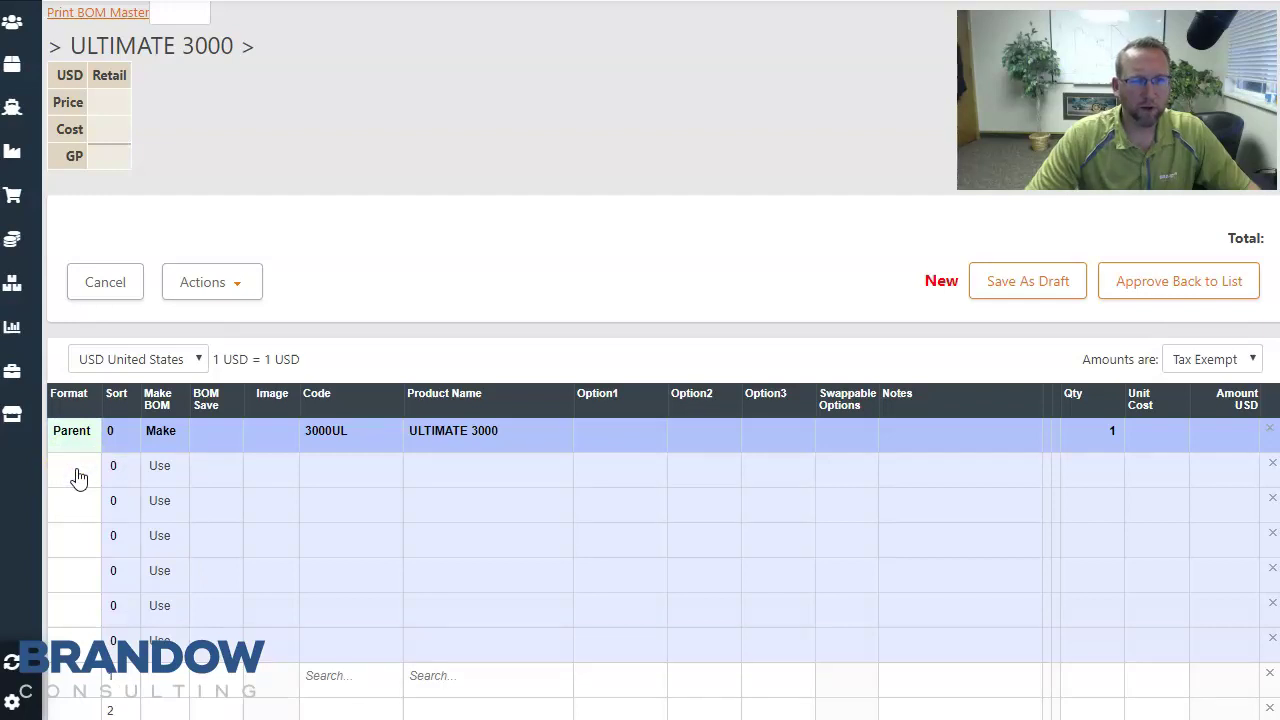
pyautogui.scroll(-2, 80, 480)
pyautogui.click(77, 347)
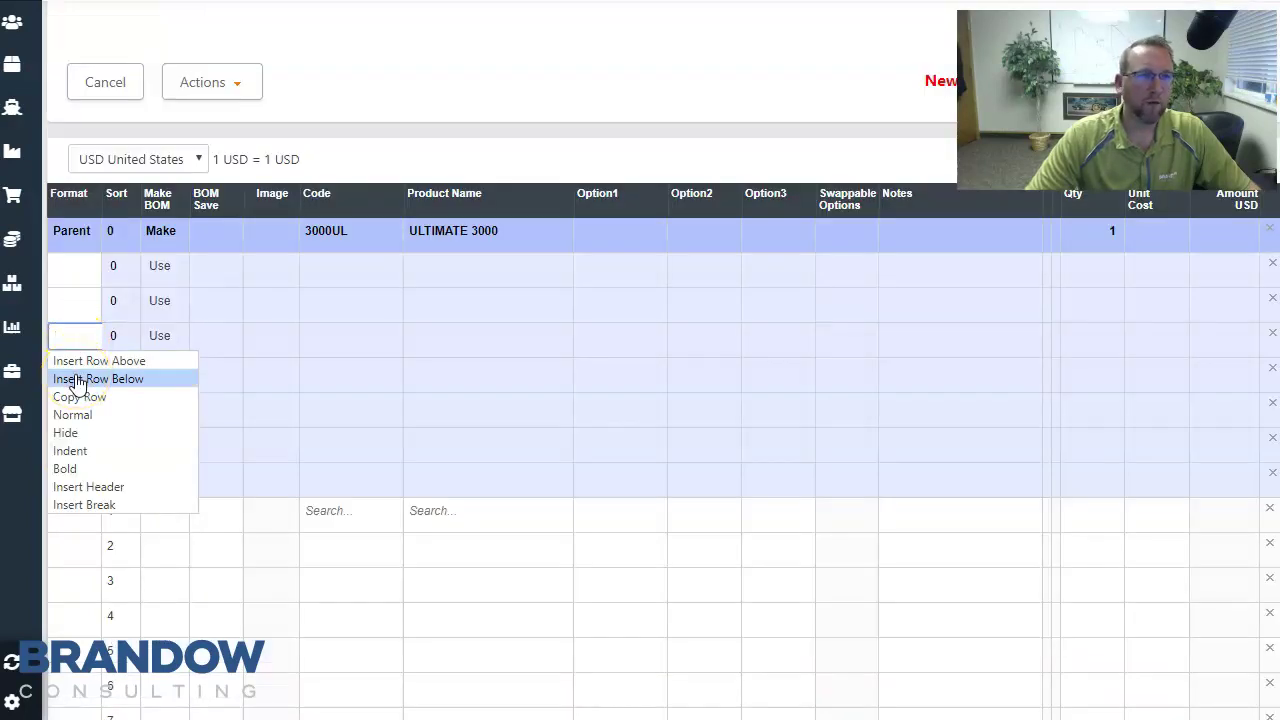
pyautogui.click(77, 379)
pyautogui.click(74, 371)
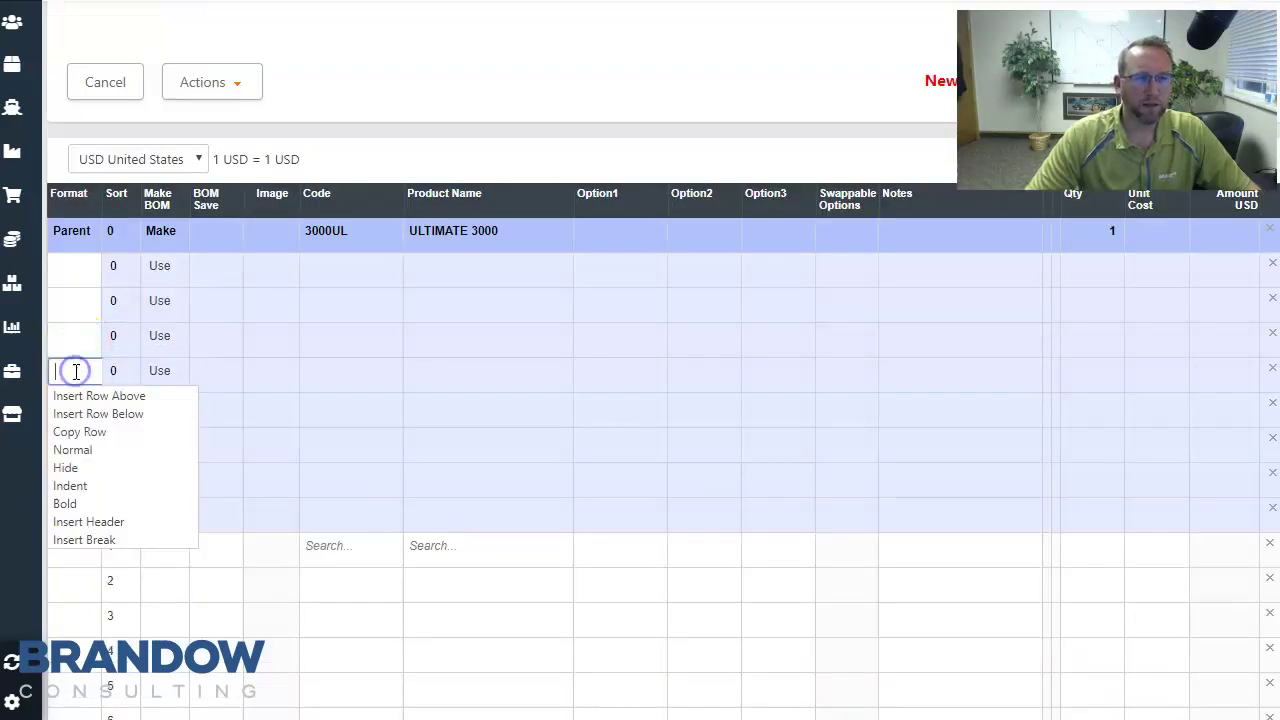
pyautogui.click(80, 413)
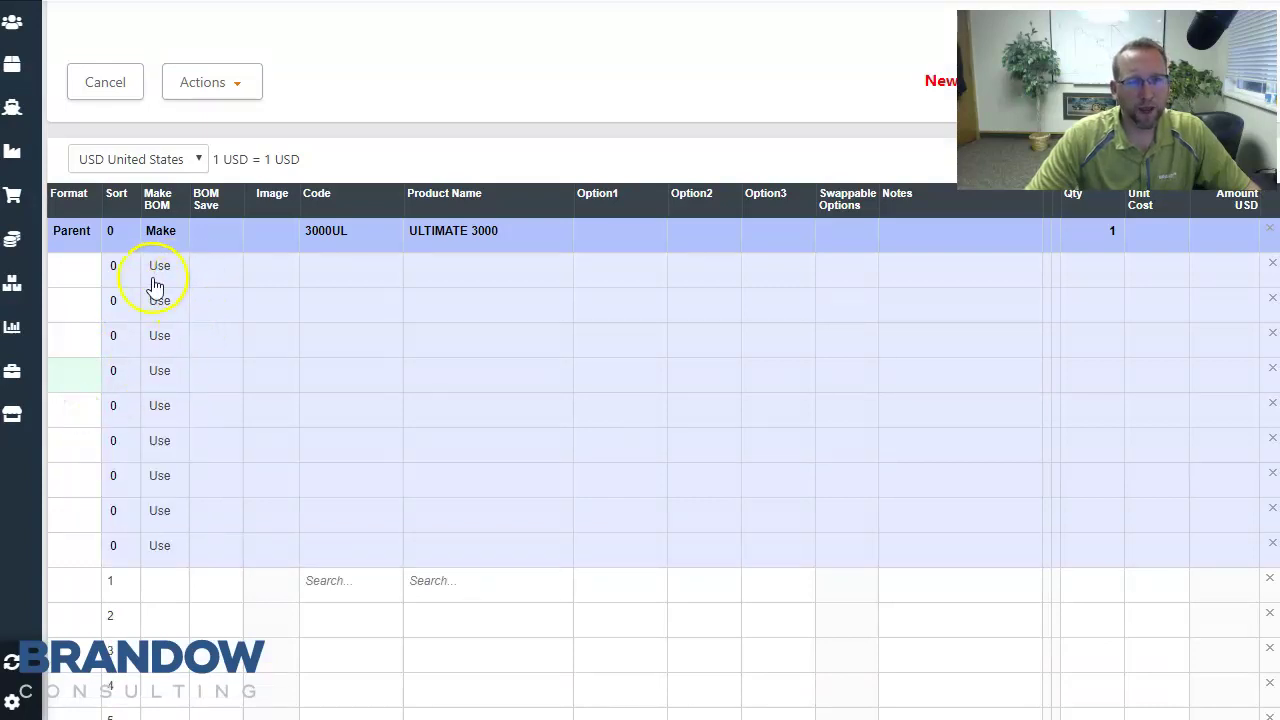
# Add a new line at the bottom and insert more empty rows, reaching about 14 component rows
pyautogui.click(63, 407)
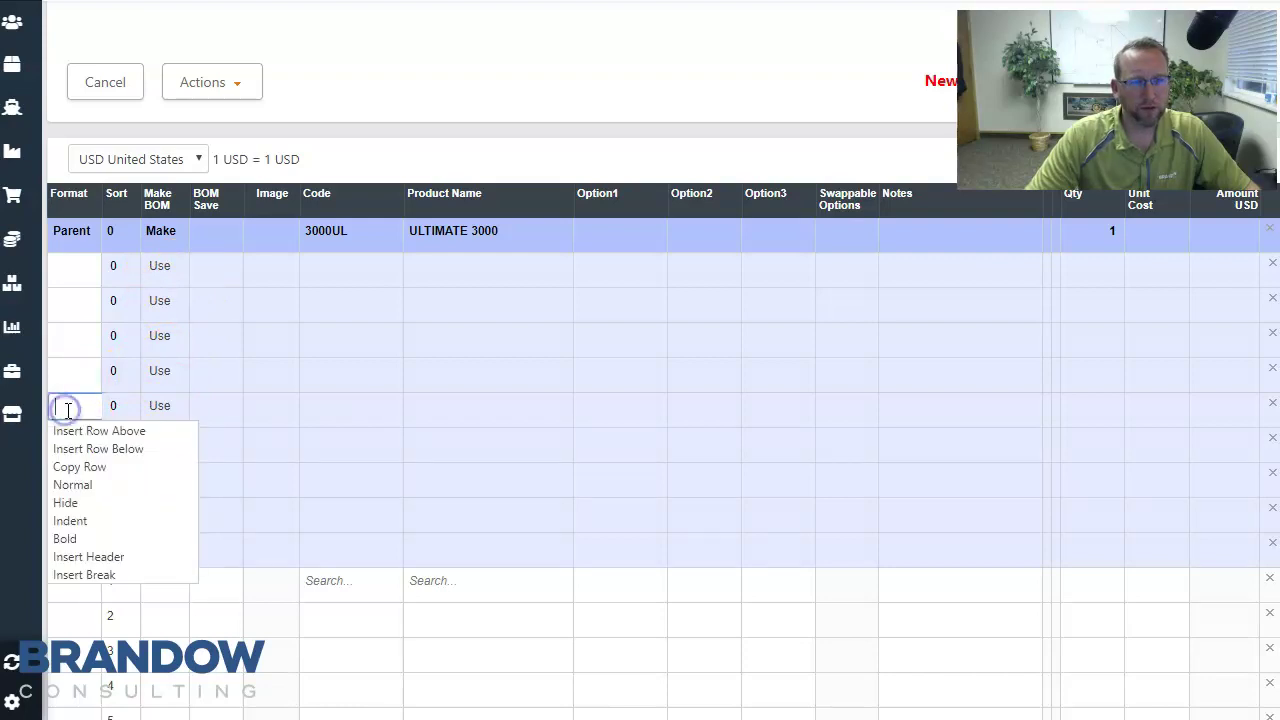
pyautogui.scroll(-3, 133, 582)
pyautogui.click(133, 576)
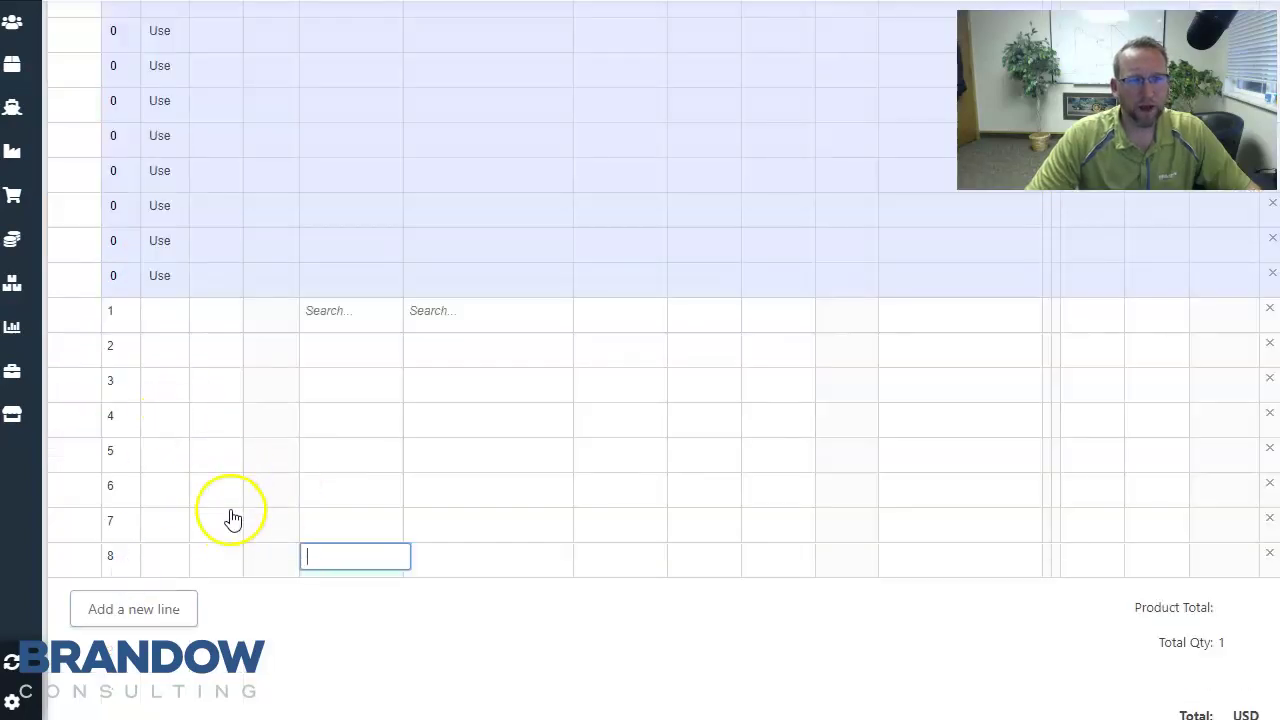
pyautogui.scroll(3, 140, 450)
pyautogui.click(75, 330)
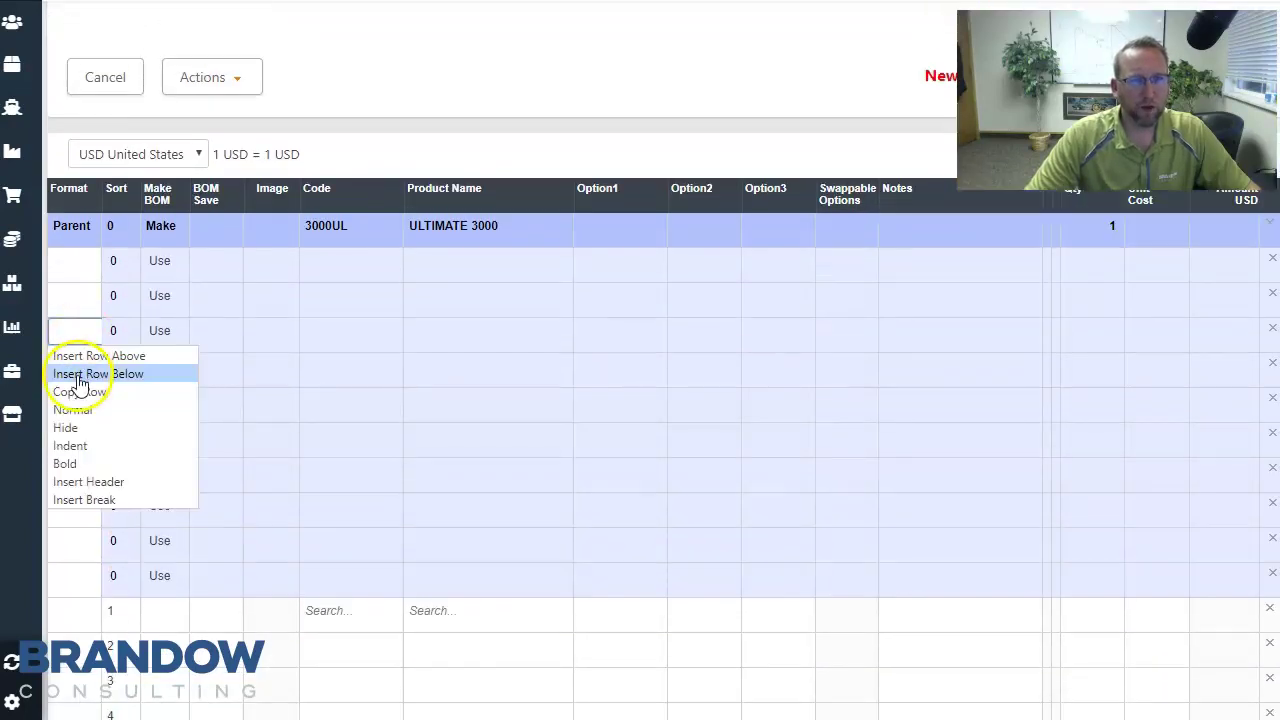
pyautogui.click(80, 376)
pyautogui.click(88, 366)
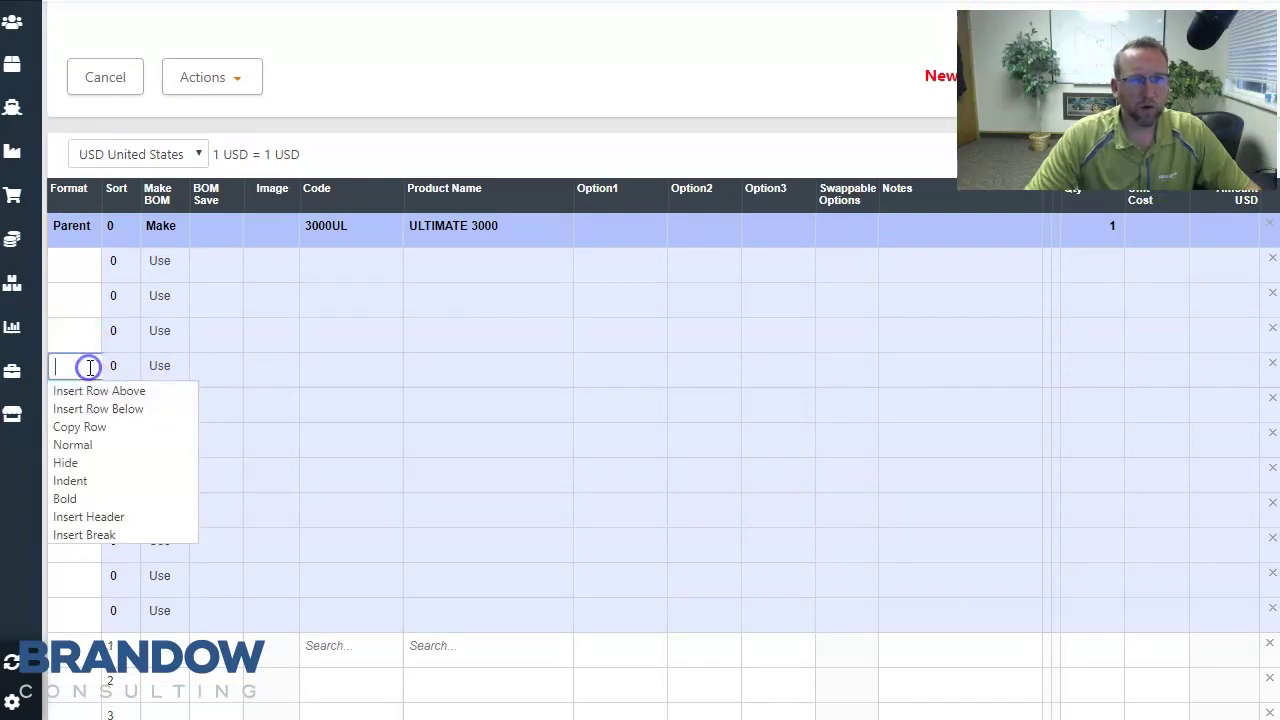
pyautogui.click(83, 412)
pyautogui.scroll(-1, 186, 183)
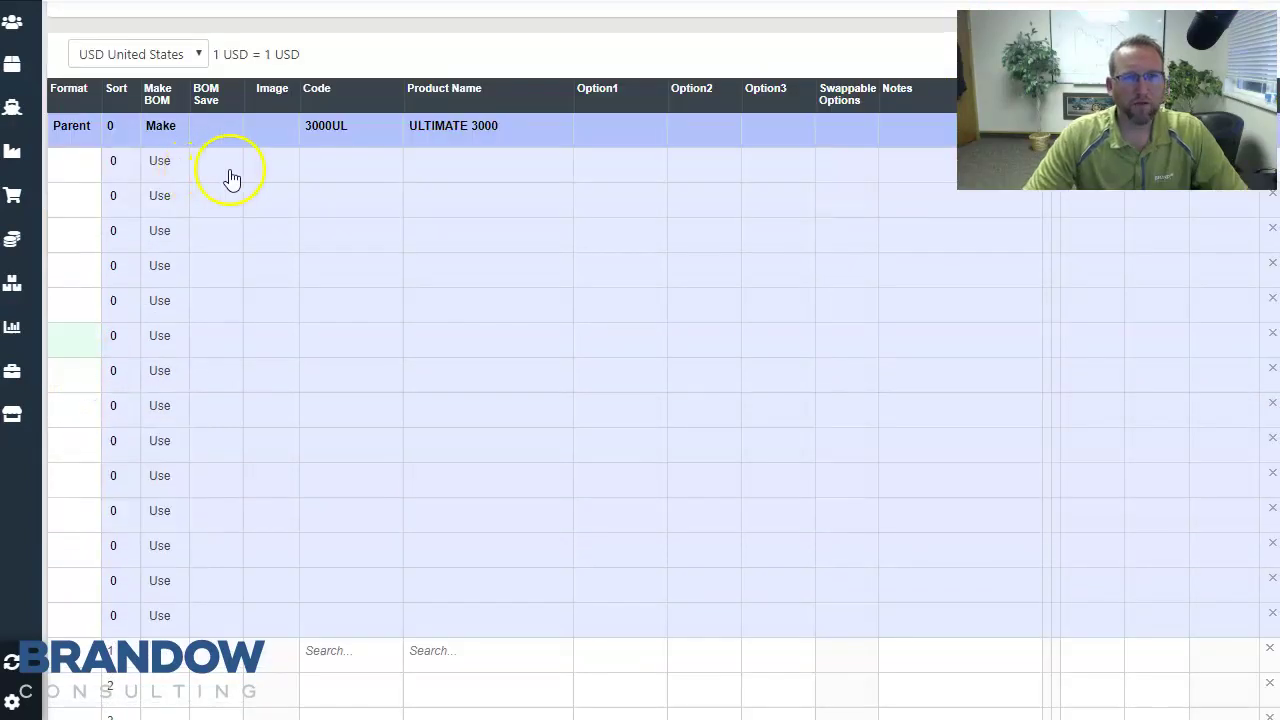
pyautogui.click(336, 161)
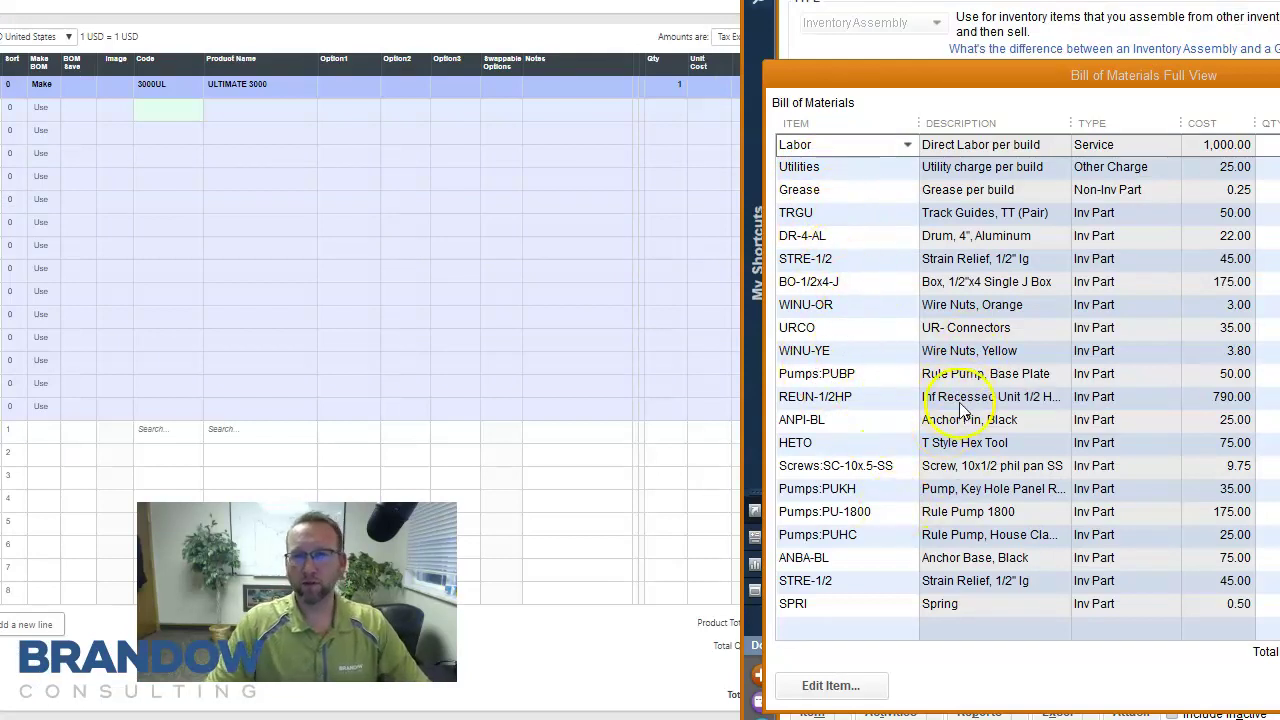
# Add Labor with quantity 2 and Utilities with quantity 1 as the first BOM components
pyautogui.click(164, 108)
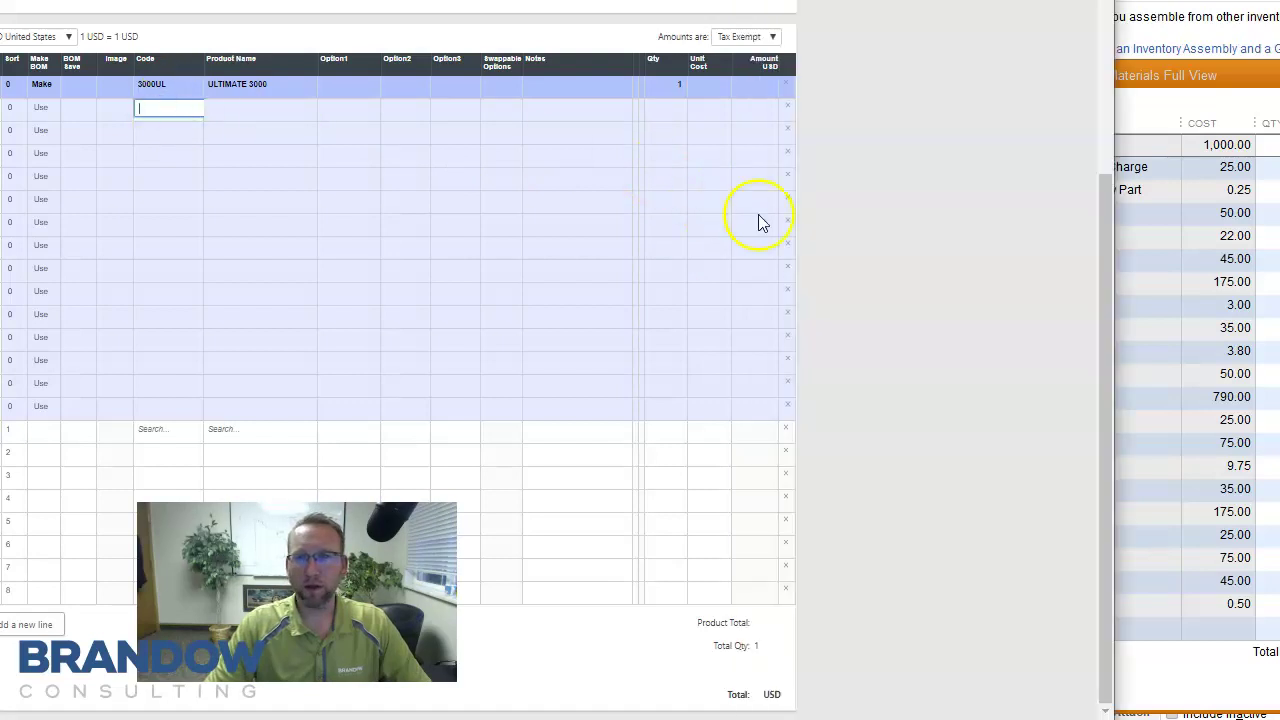
pyautogui.moveTo(1116, 290); pyautogui.dragTo(1013, 285)
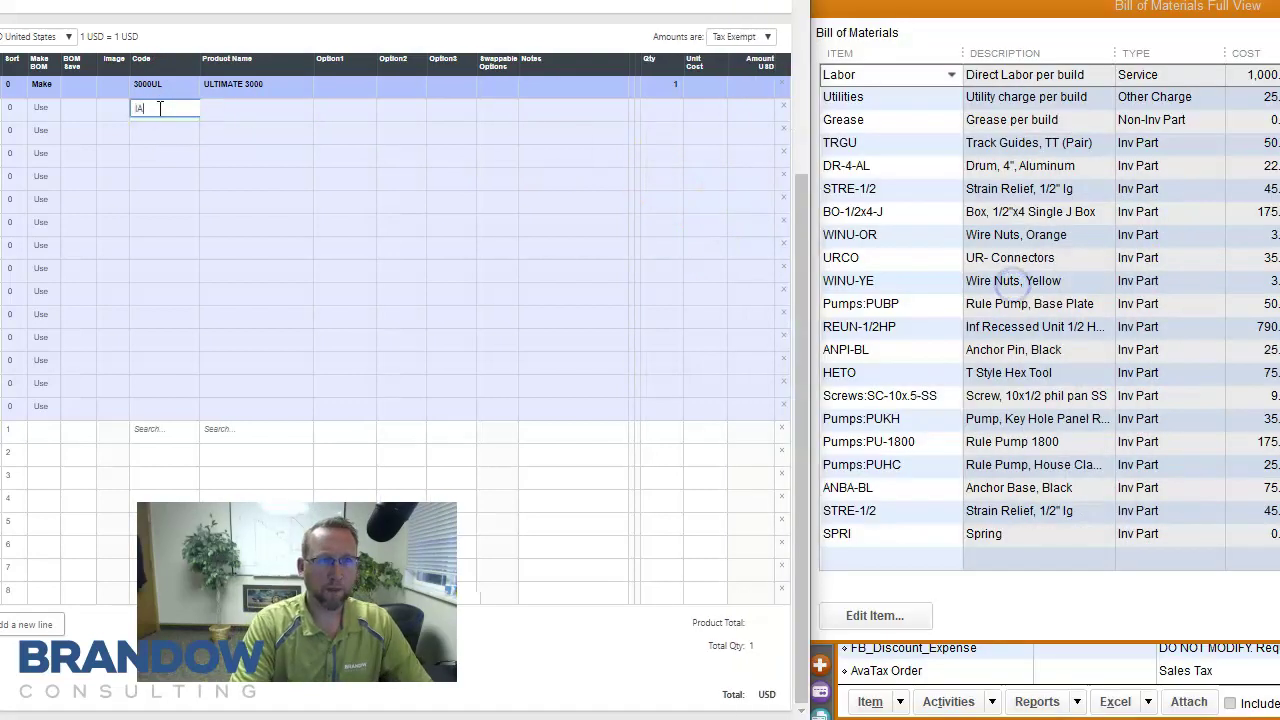
pyautogui.write('LABOR')
pyautogui.press('Return')
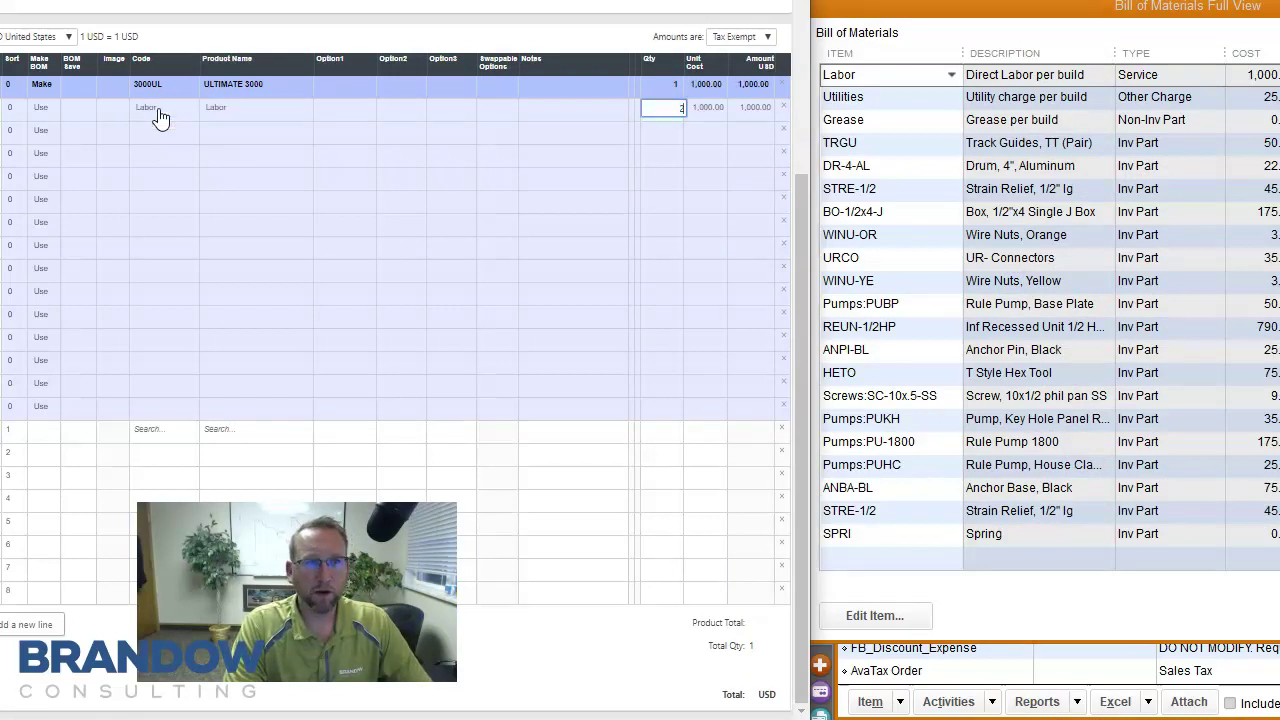
pyautogui.press('Return')
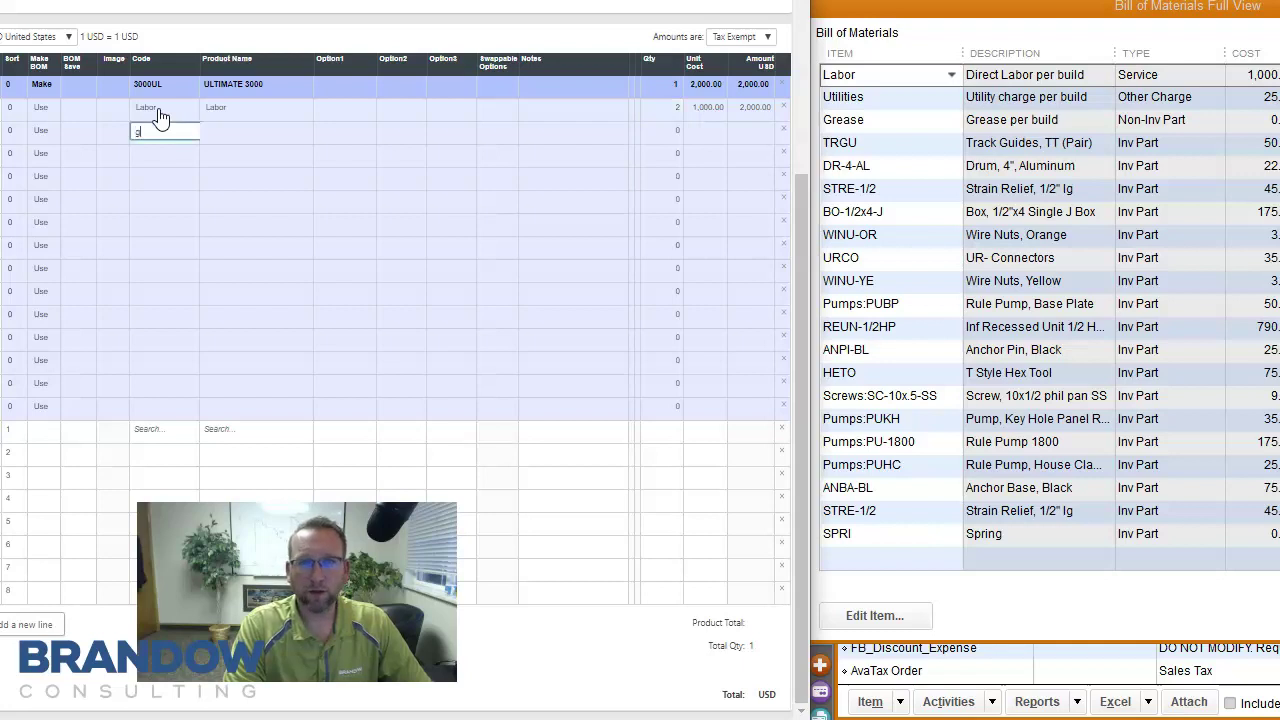
pyautogui.write('utilities')
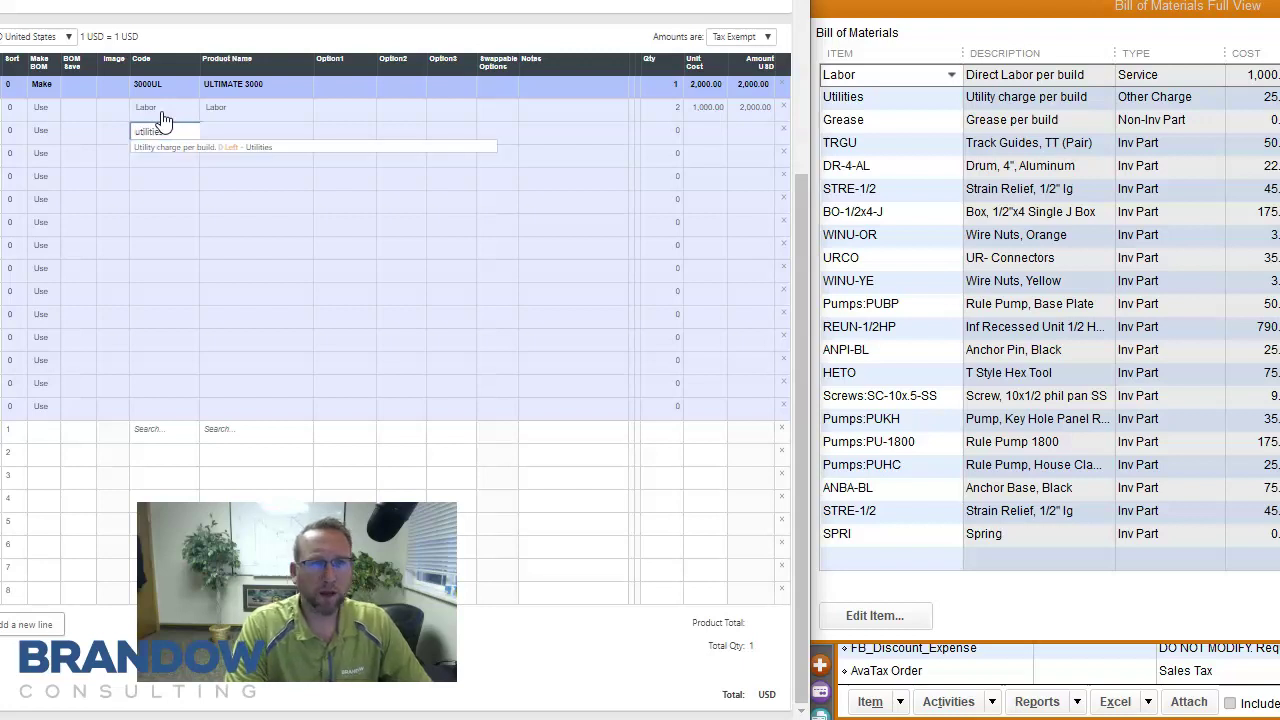
pyautogui.press('Return')
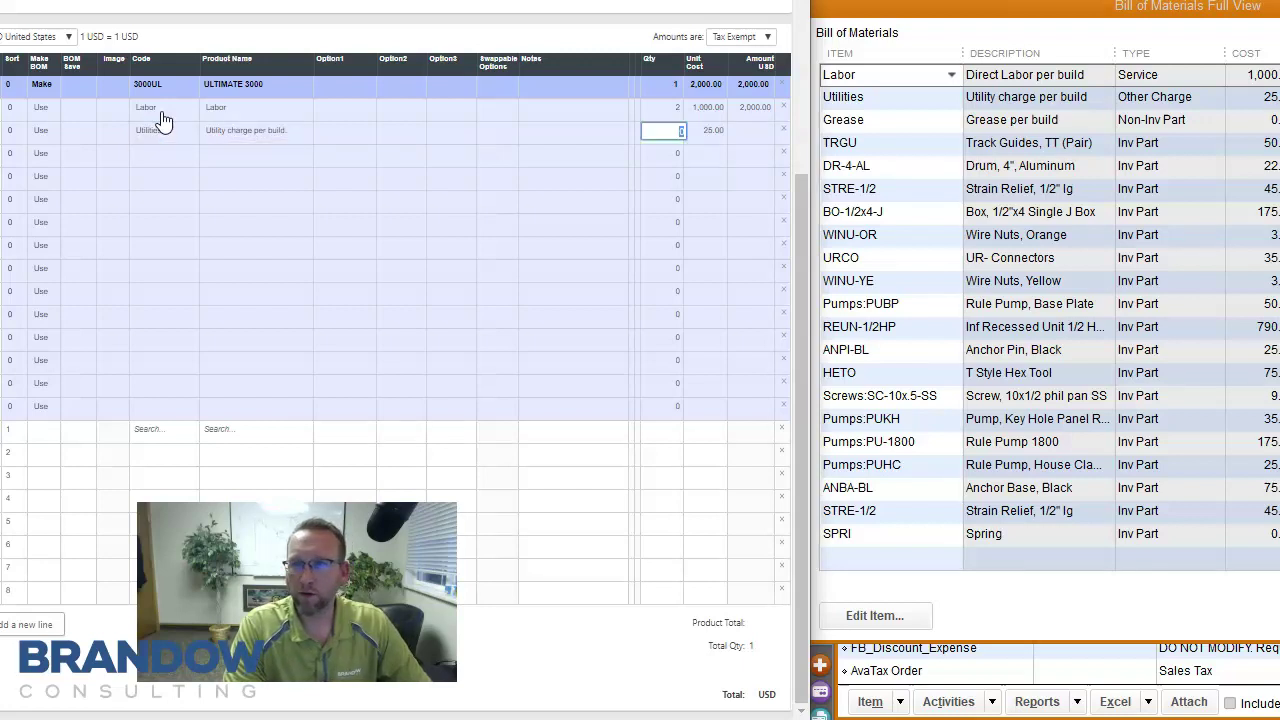
pyautogui.press('Return')
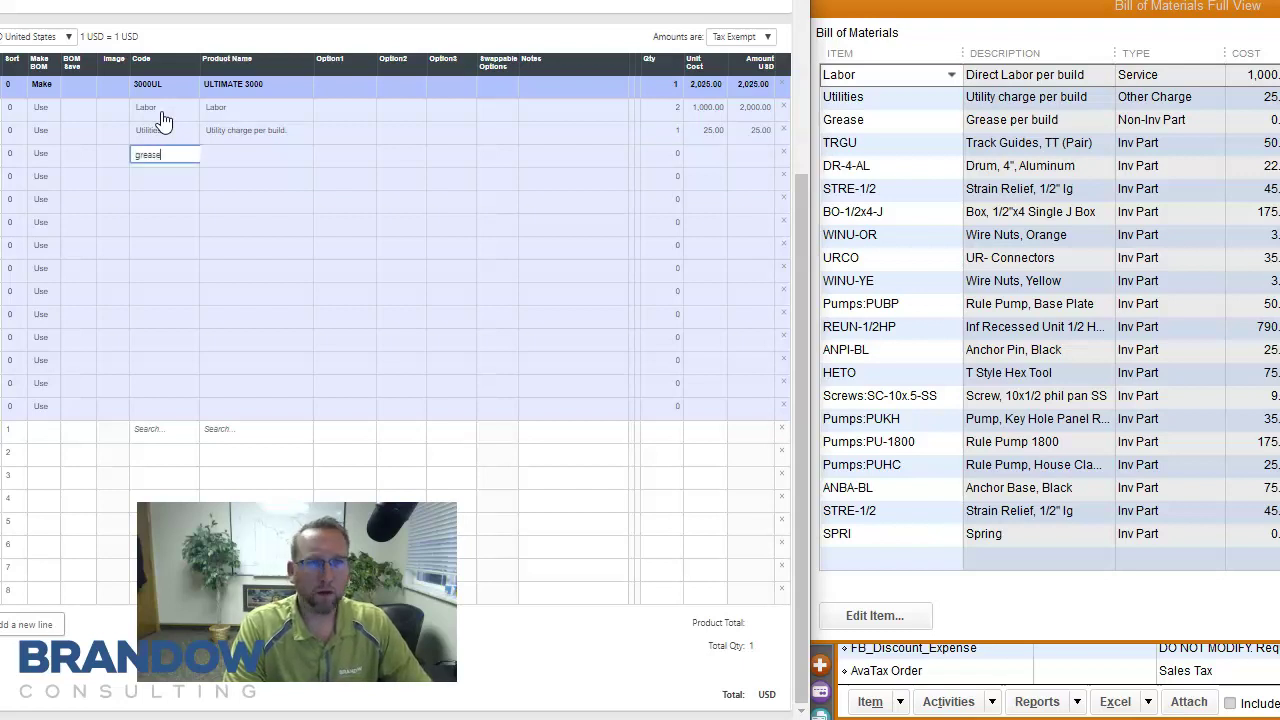
# Add Grease with quantity 4 and TRGU with quantity 2 at unit cost 50
pyautogui.write('grease')
pyautogui.press('Return')
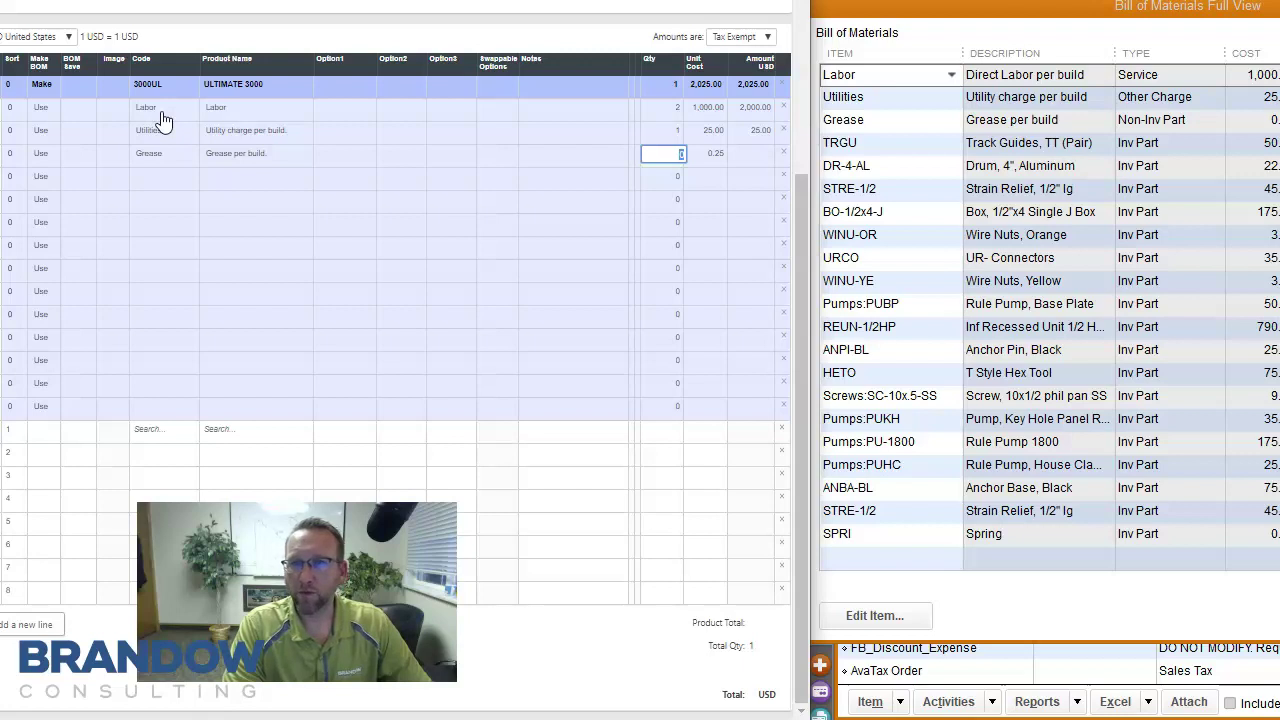
pyautogui.write('4')
pyautogui.press('Return')
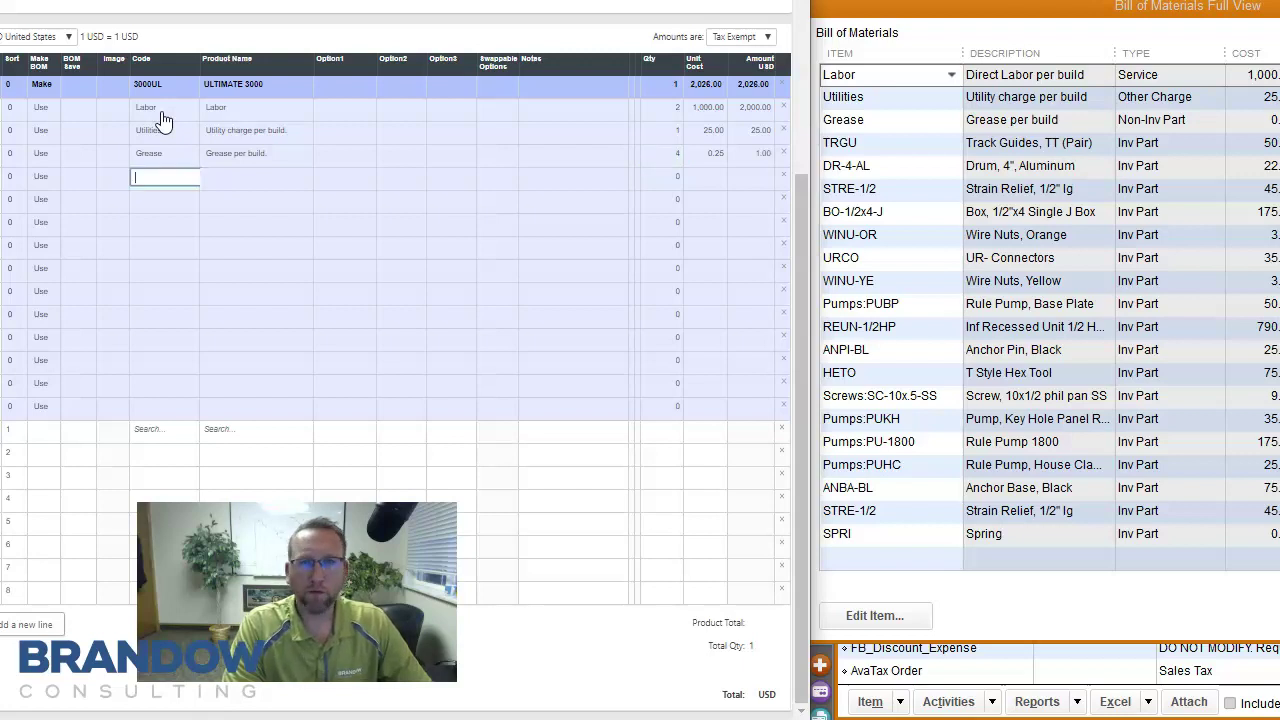
pyautogui.write('trgu')
pyautogui.press('Return')
pyautogui.write('2')
pyautogui.press('Return')
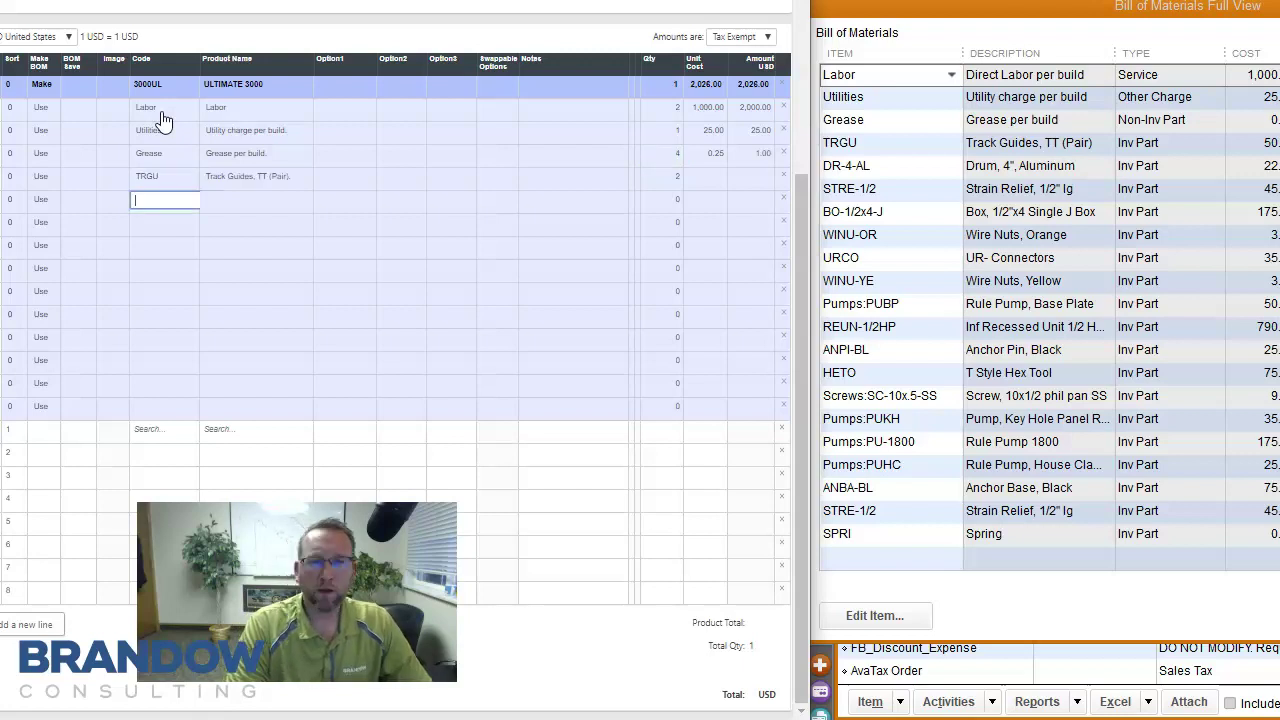
pyautogui.click(710, 177)
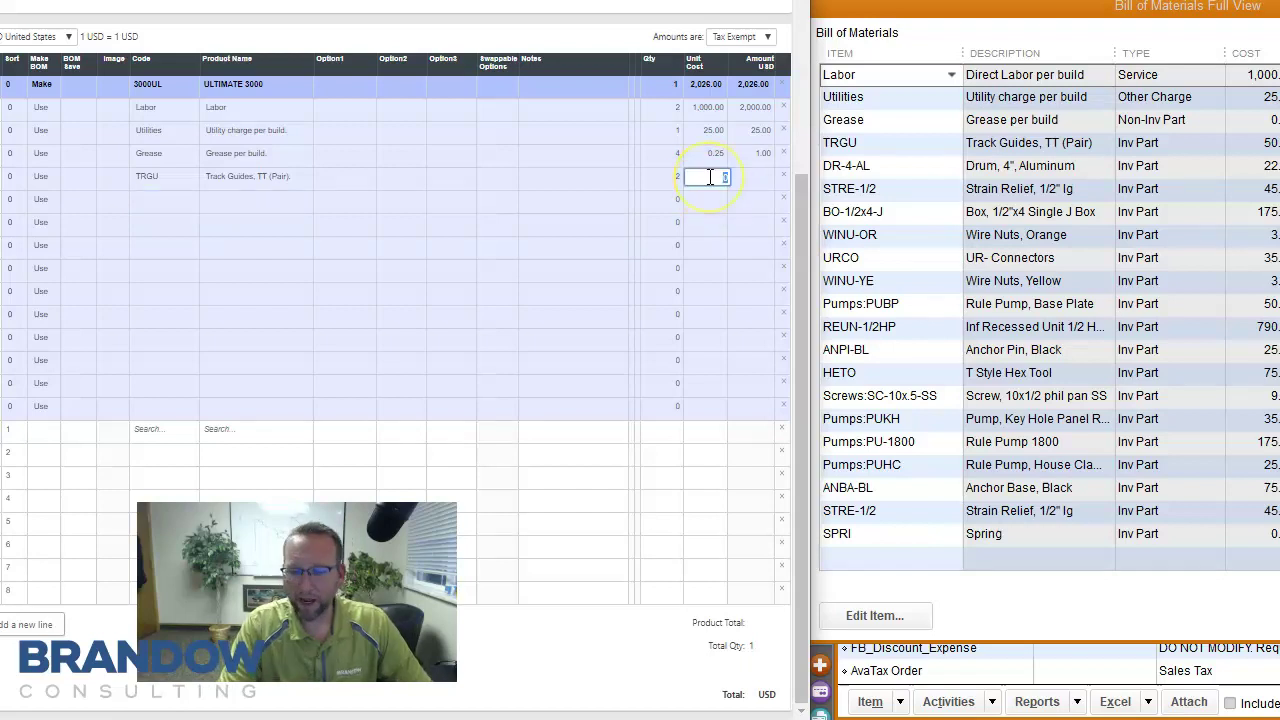
pyautogui.write('50')
pyautogui.press('Return')
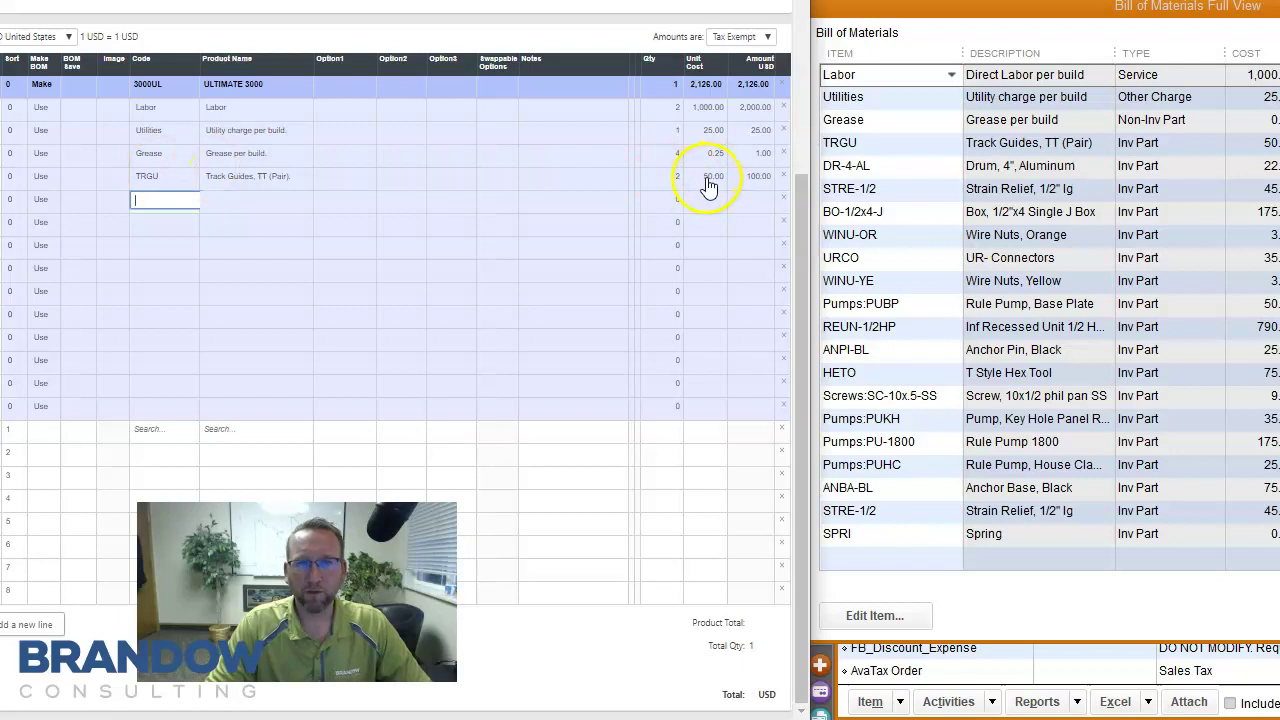
# Add the DR-4-AL drum line with quantity 22 and unit cost 484
pyautogui.moveTo(258, 233); pyautogui.dragTo(174, 207)
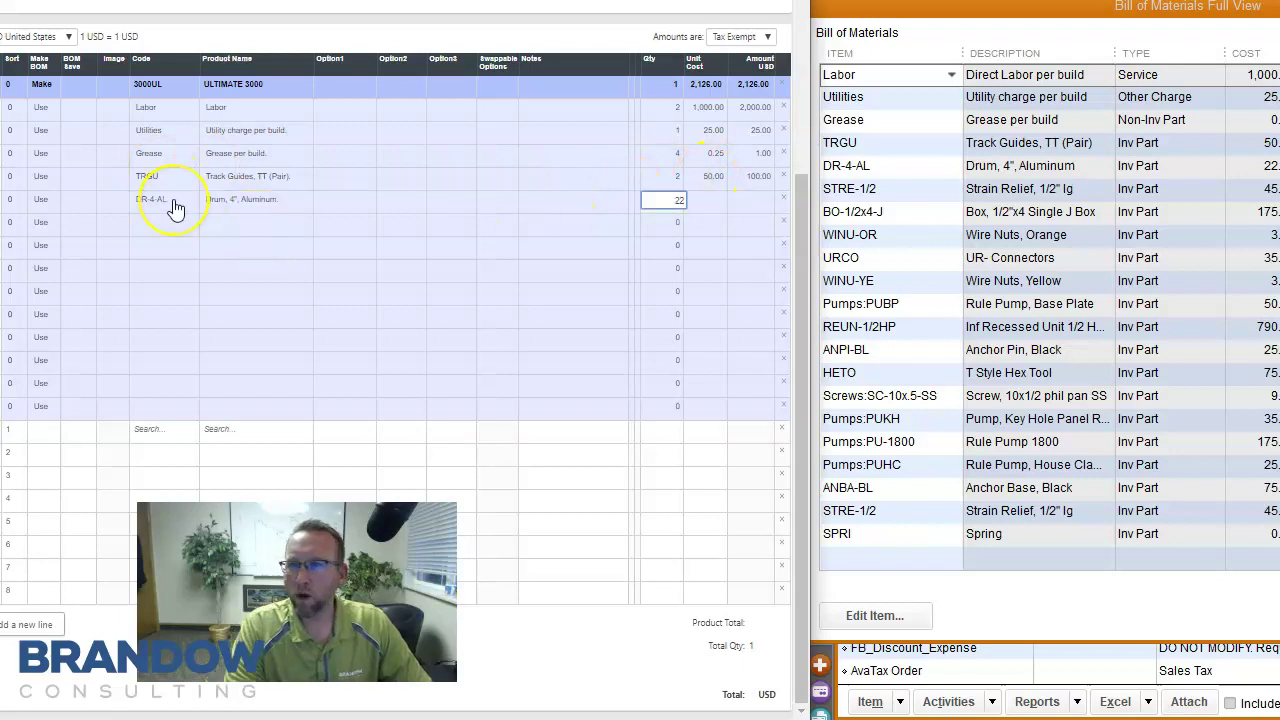
pyautogui.press('Tab')
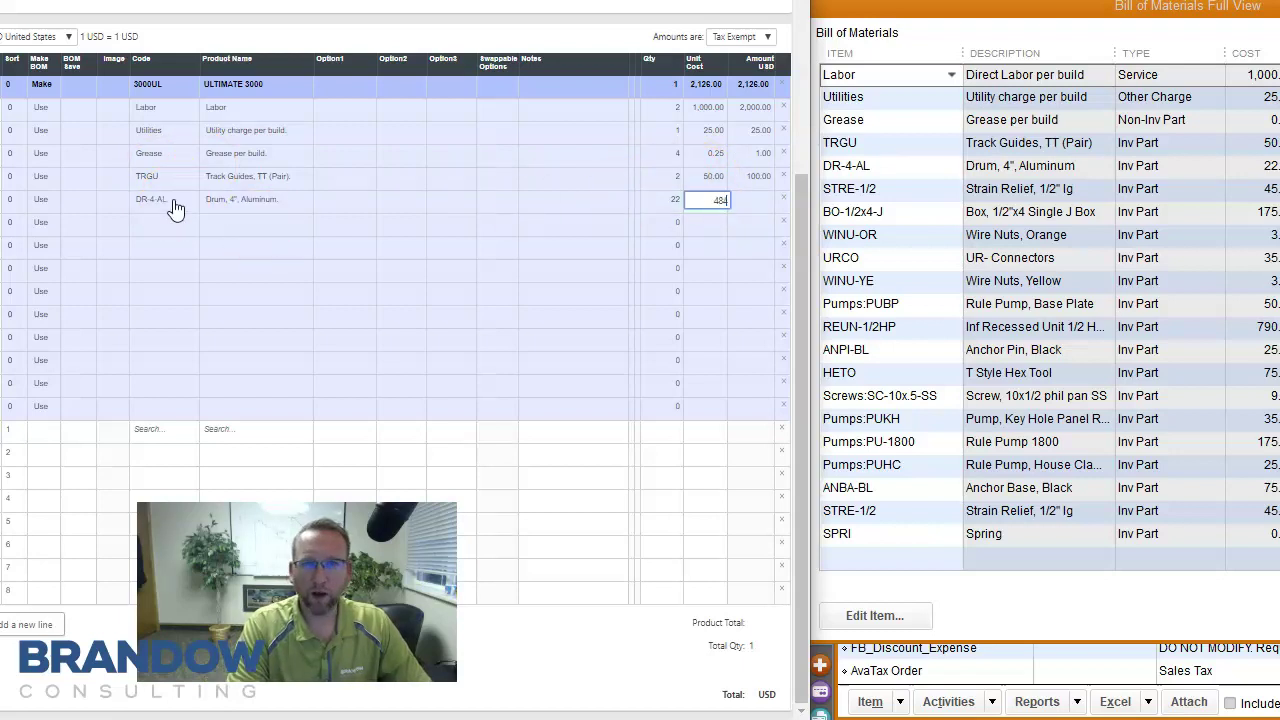
pyautogui.press('Return')
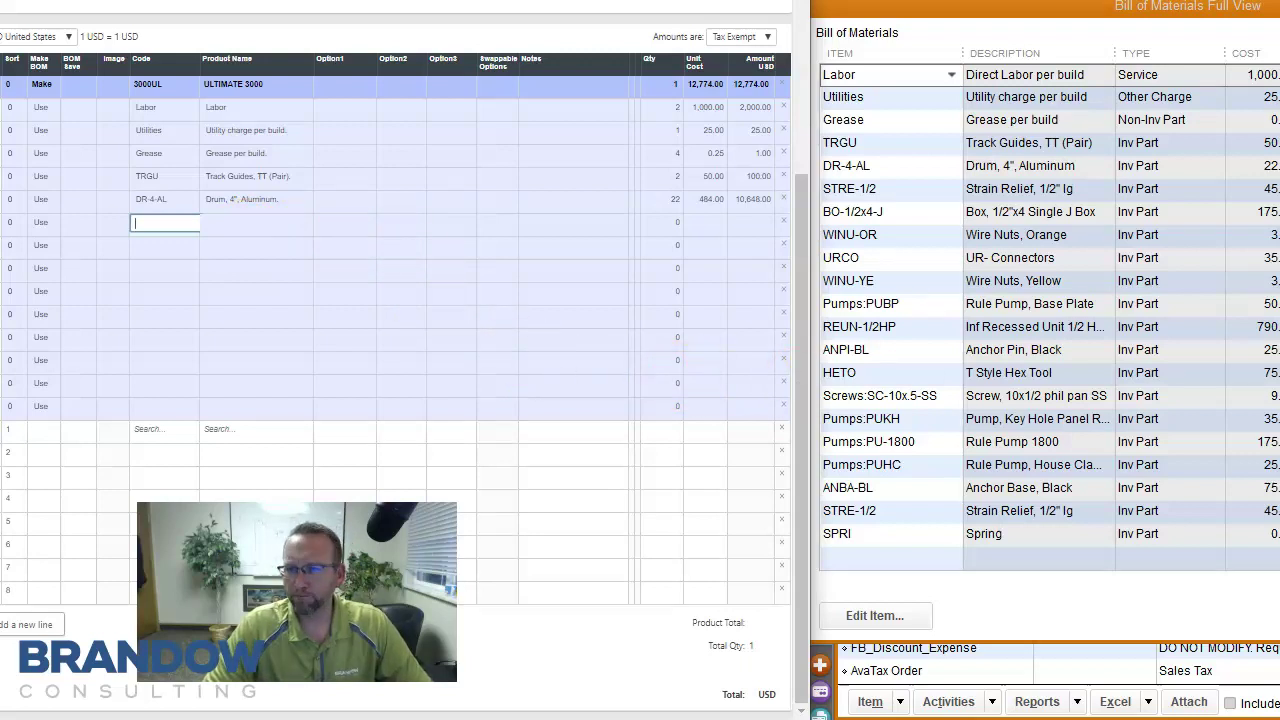
pyautogui.click(1213, 240)
# Bring up QuickBooks' Print Lists dialog and select item names A12:A25 in the Excel BOM report
pyautogui.hotkey('ctrl', 'p')
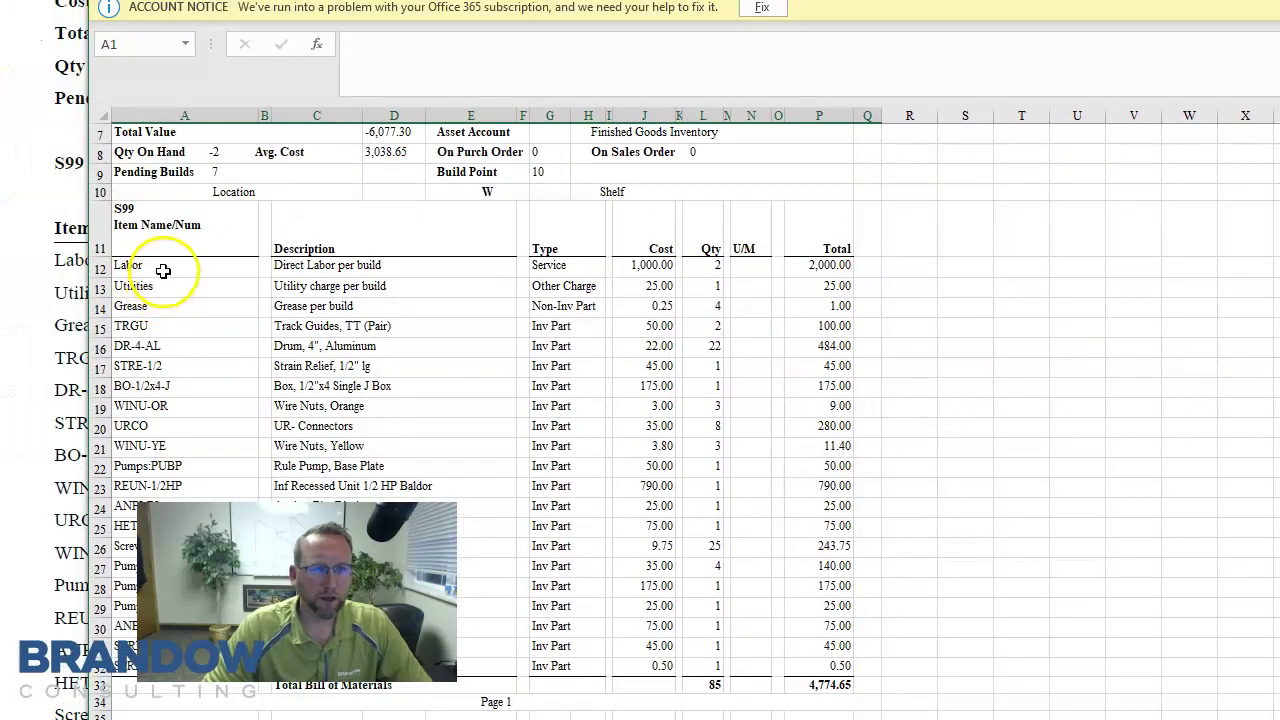
pyautogui.moveTo(160, 266); pyautogui.dragTo(160, 665)
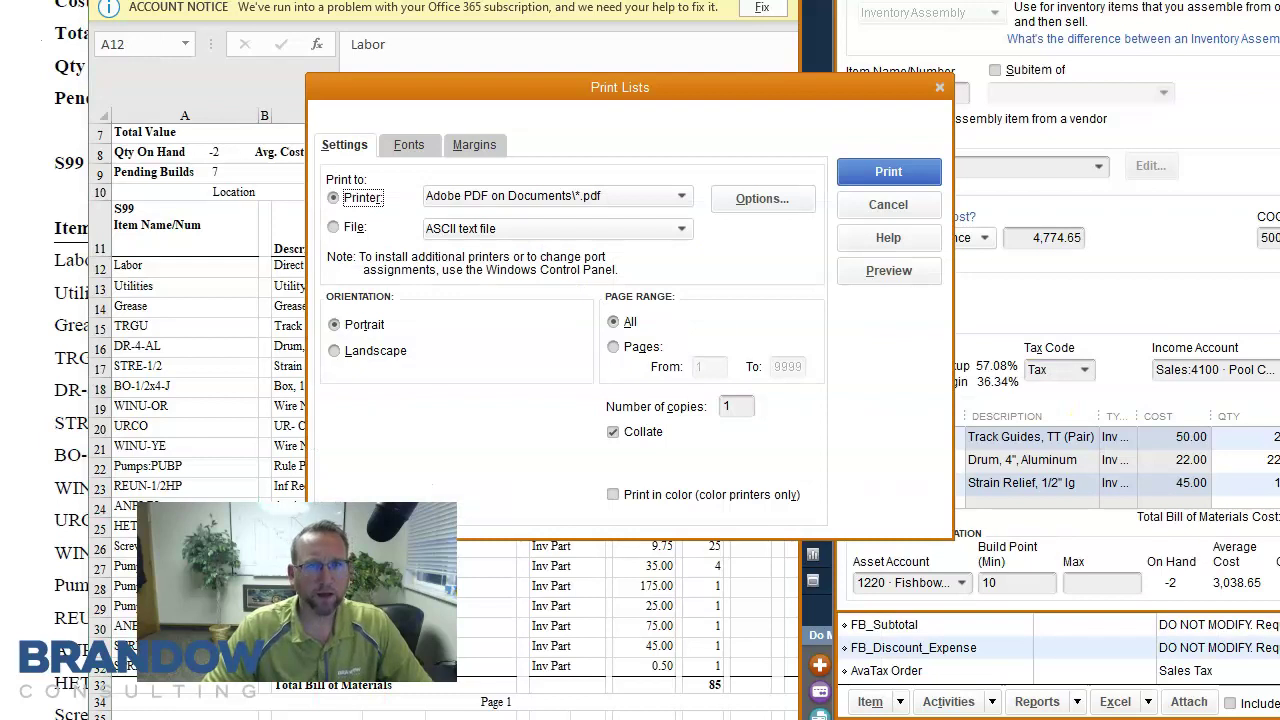
# Export the QuickBooks Item List as an IIF file via File > Utilities > Export > Lists to IIF Files
pyautogui.click(893, 172)
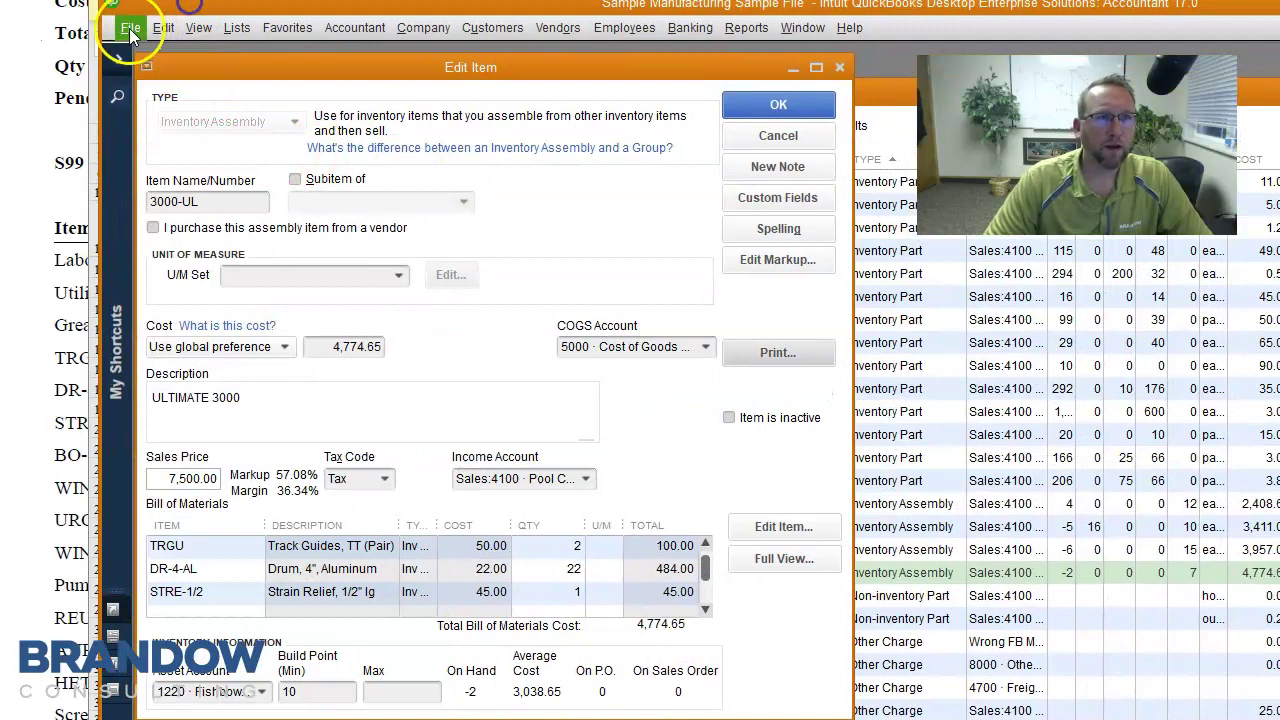
pyautogui.click(134, 10)
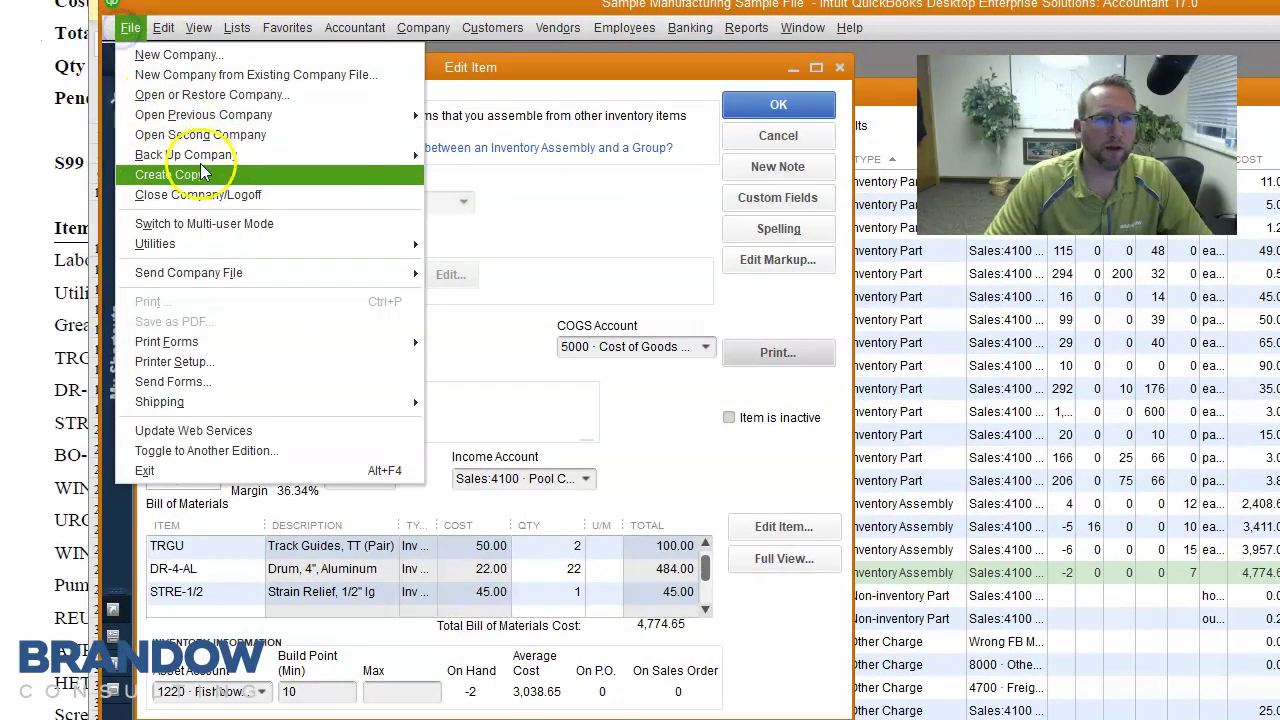
pyautogui.moveTo(212, 244)
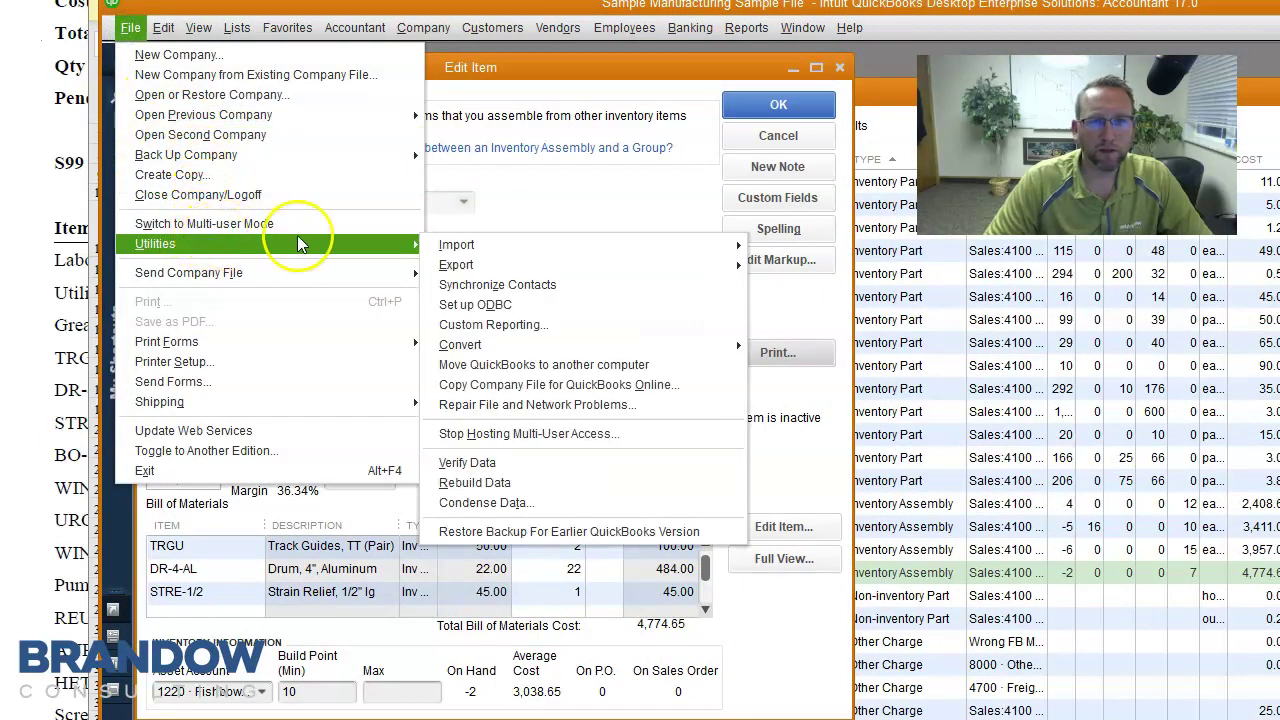
pyautogui.moveTo(455, 264)
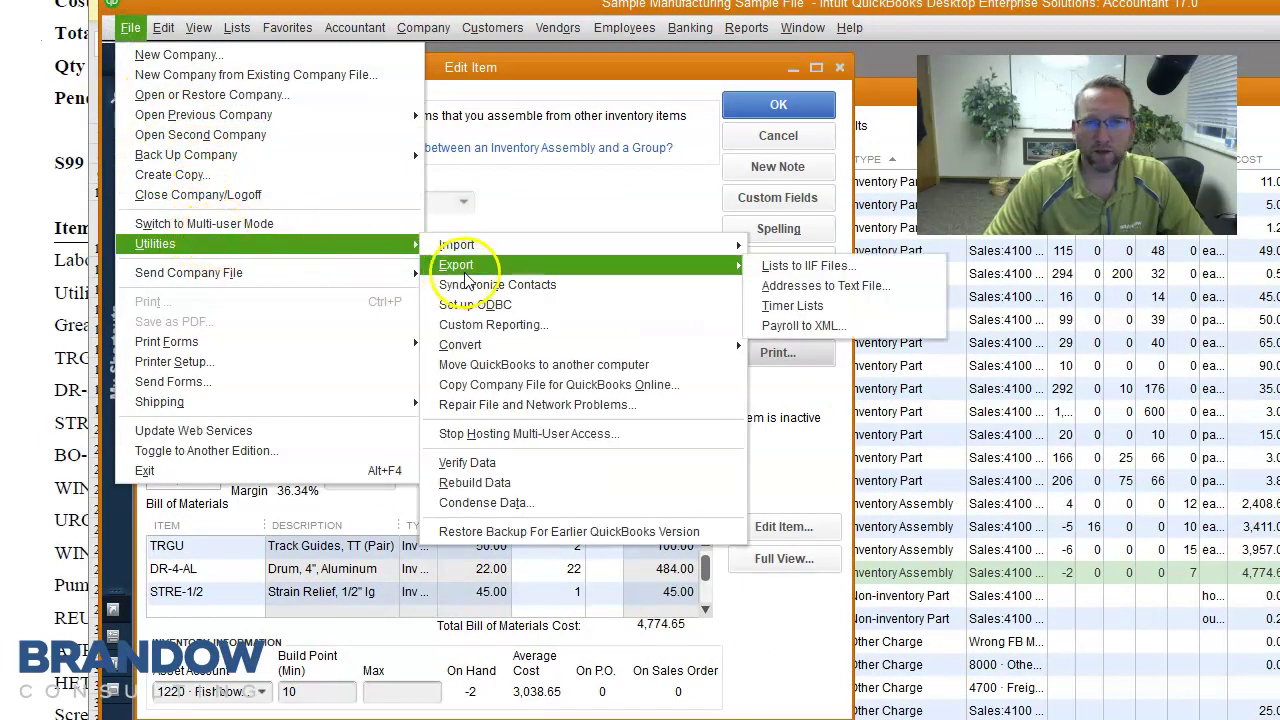
pyautogui.click(787, 267)
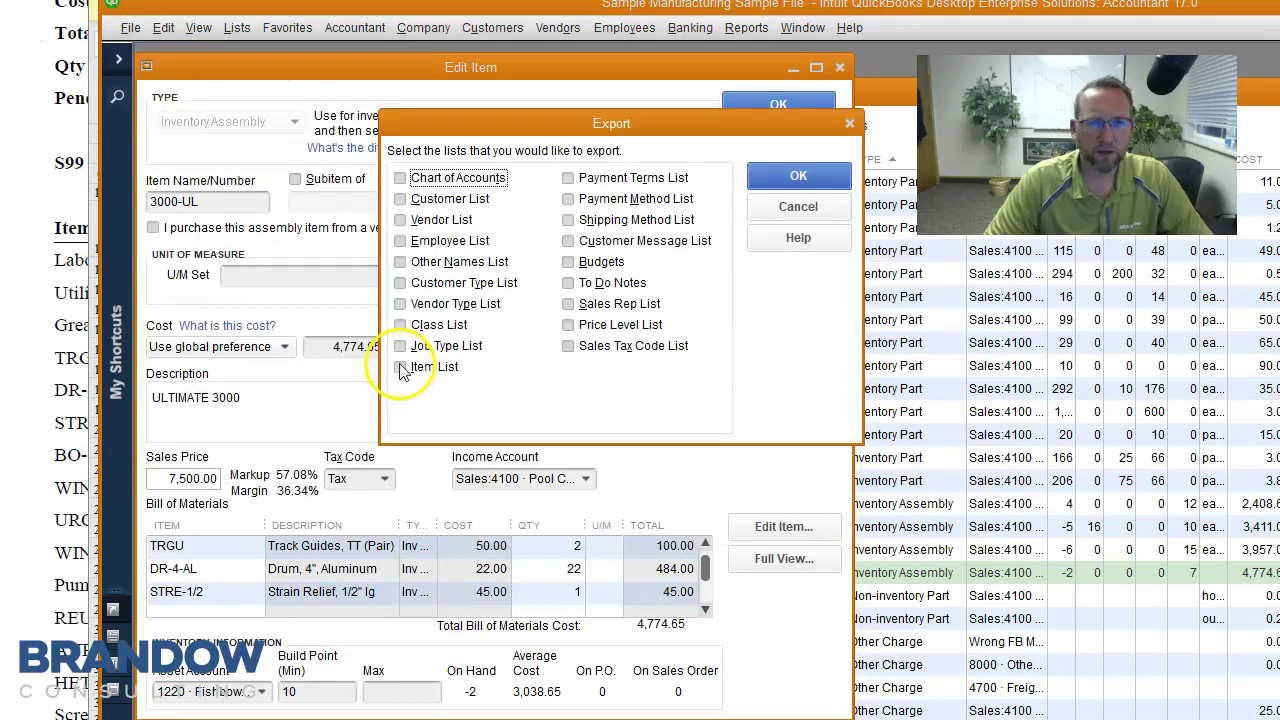
pyautogui.click(401, 367)
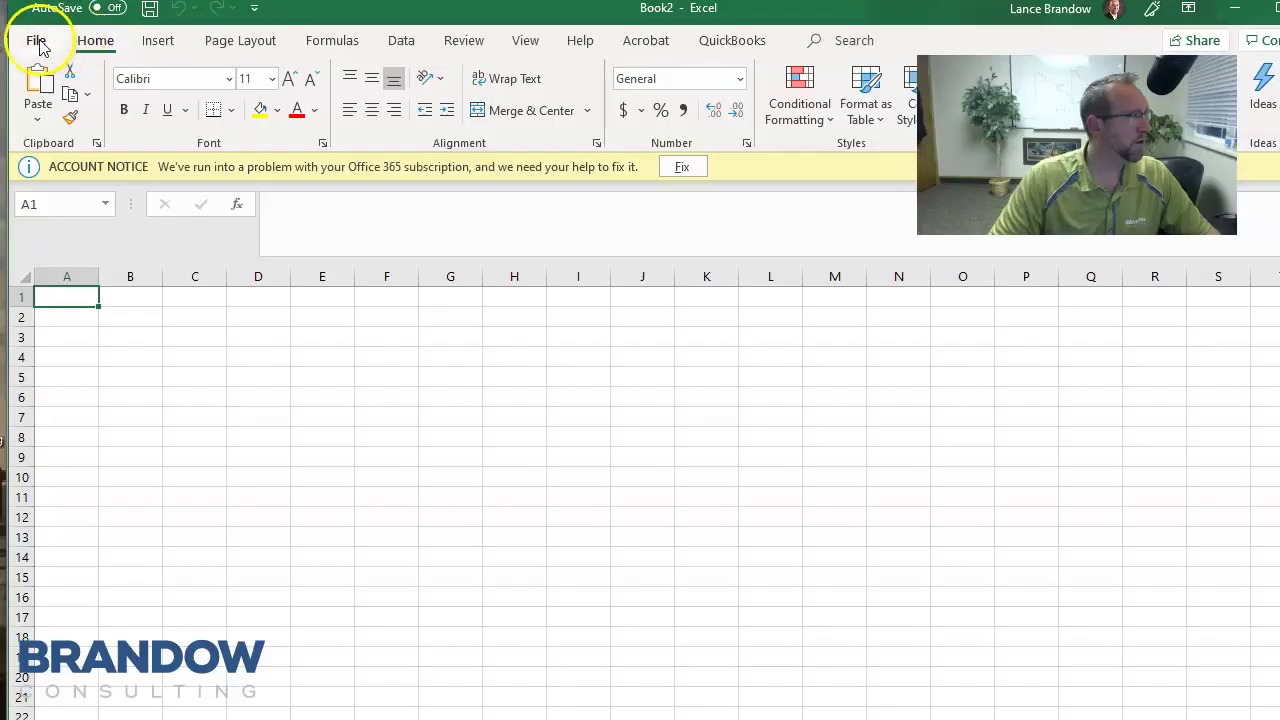
# Open the 'items and BOMs' IIF file in Excel with all file types shown
pyautogui.click(34, 40)
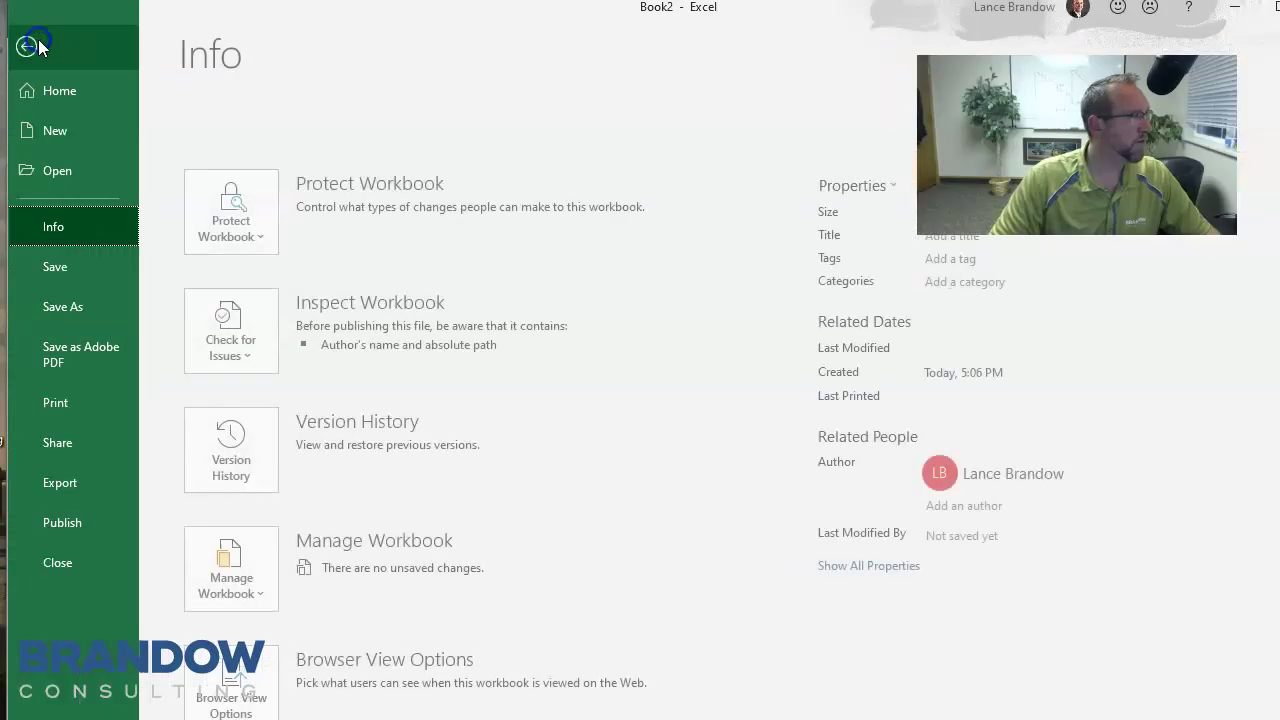
pyautogui.click(57, 172)
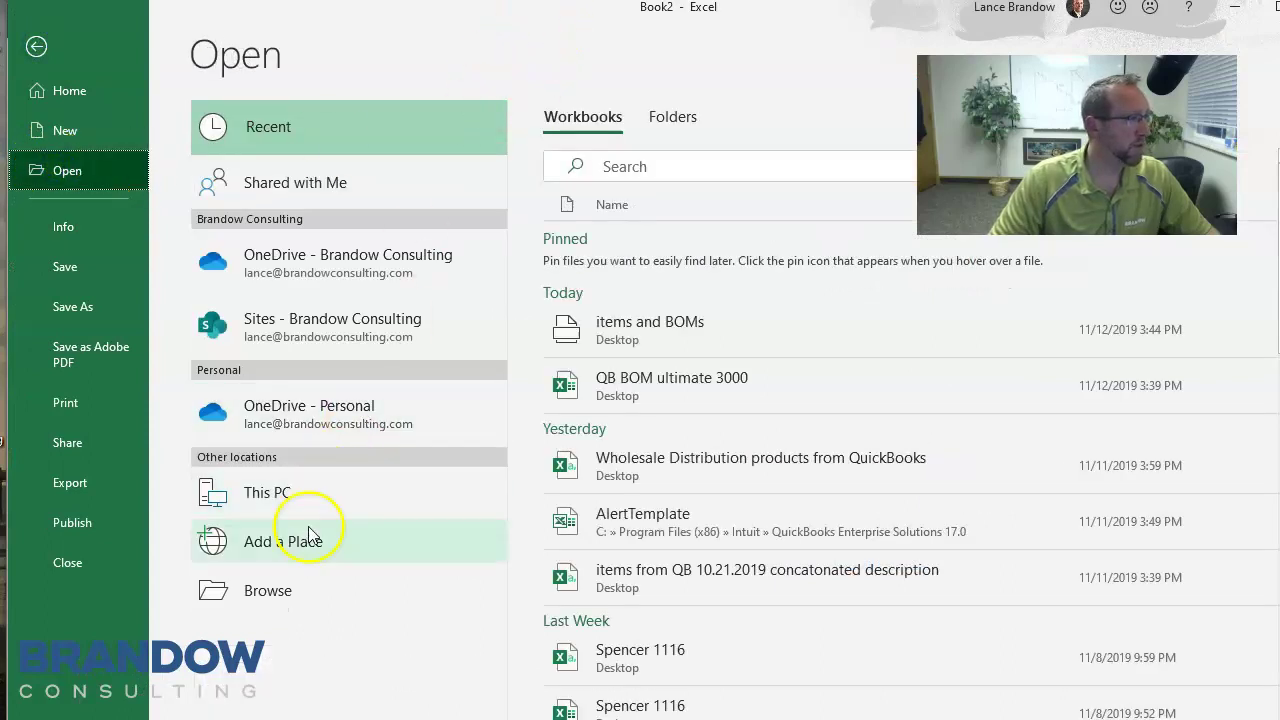
pyautogui.click(247, 590)
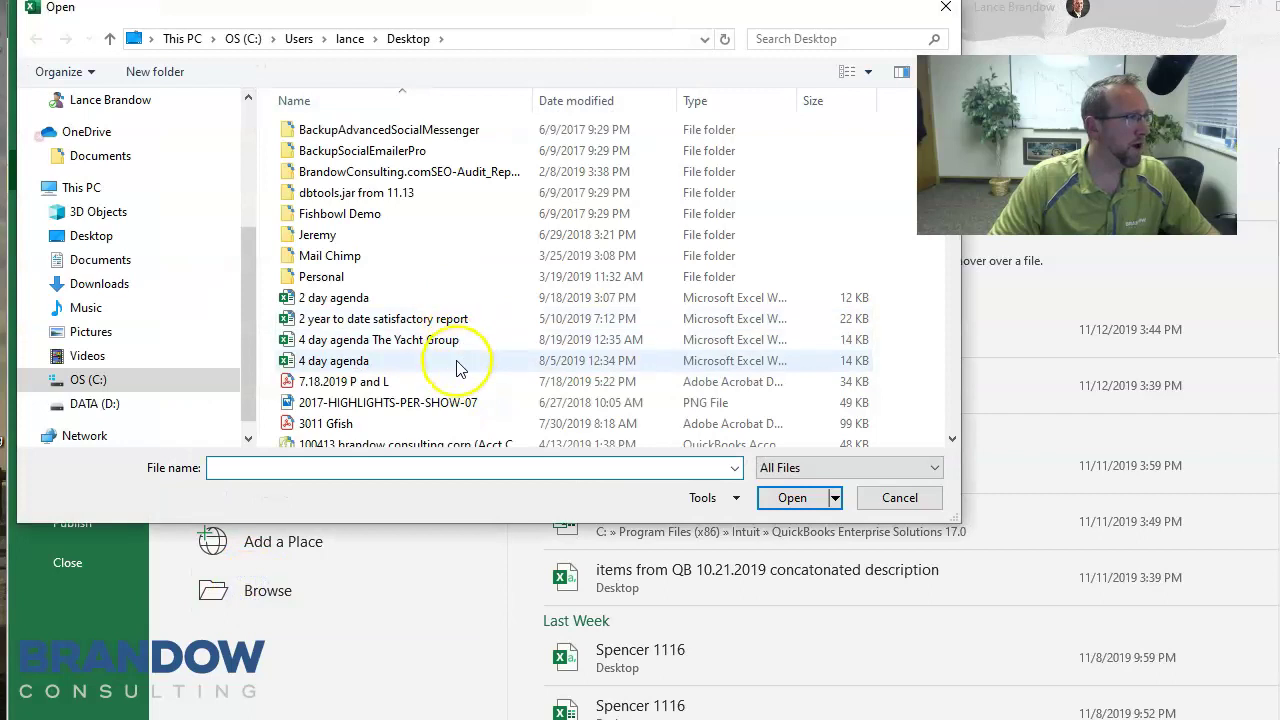
pyautogui.click(933, 468)
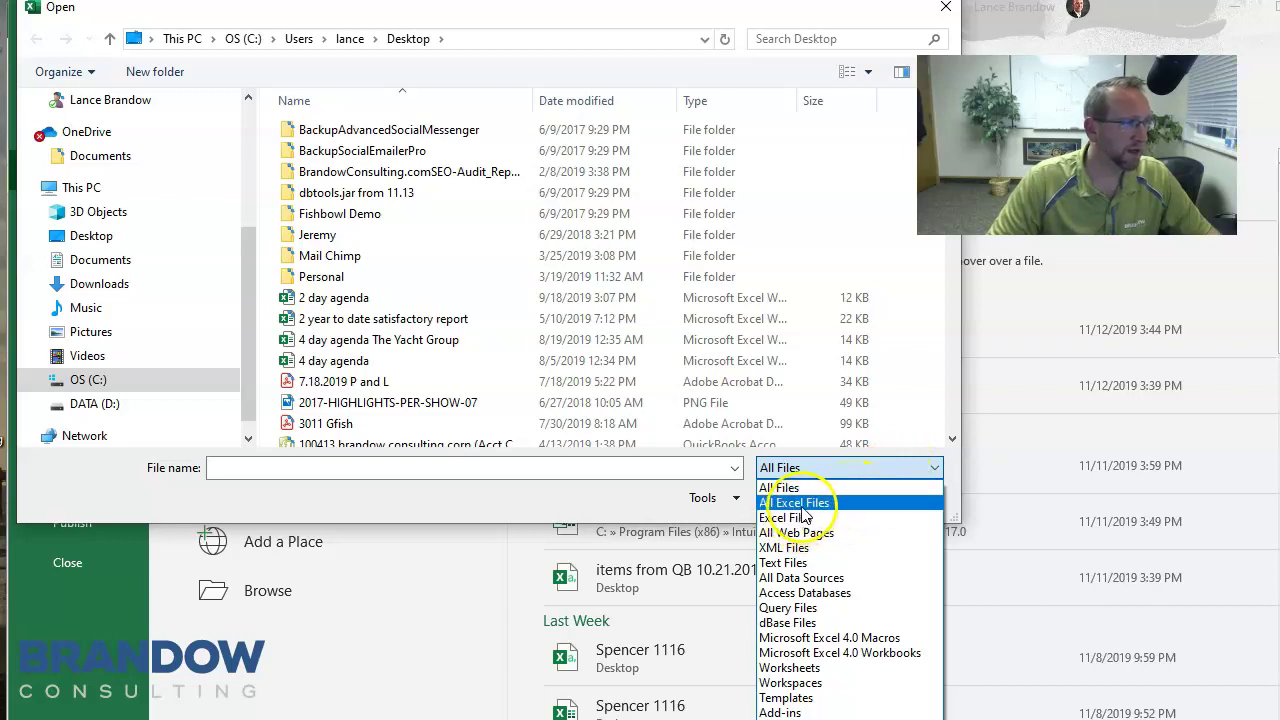
pyautogui.click(810, 472)
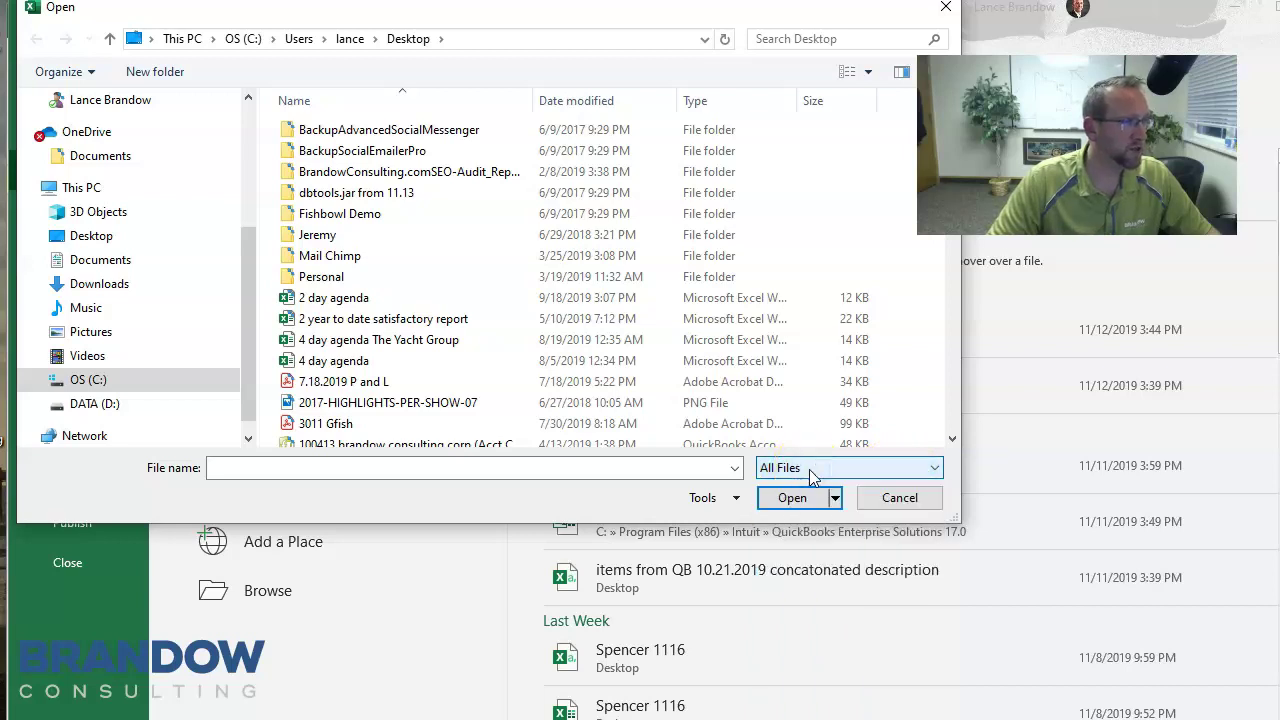
pyautogui.moveTo(728, 14); pyautogui.dragTo(716, 111)
pyautogui.scroll(-13, 323, 383)
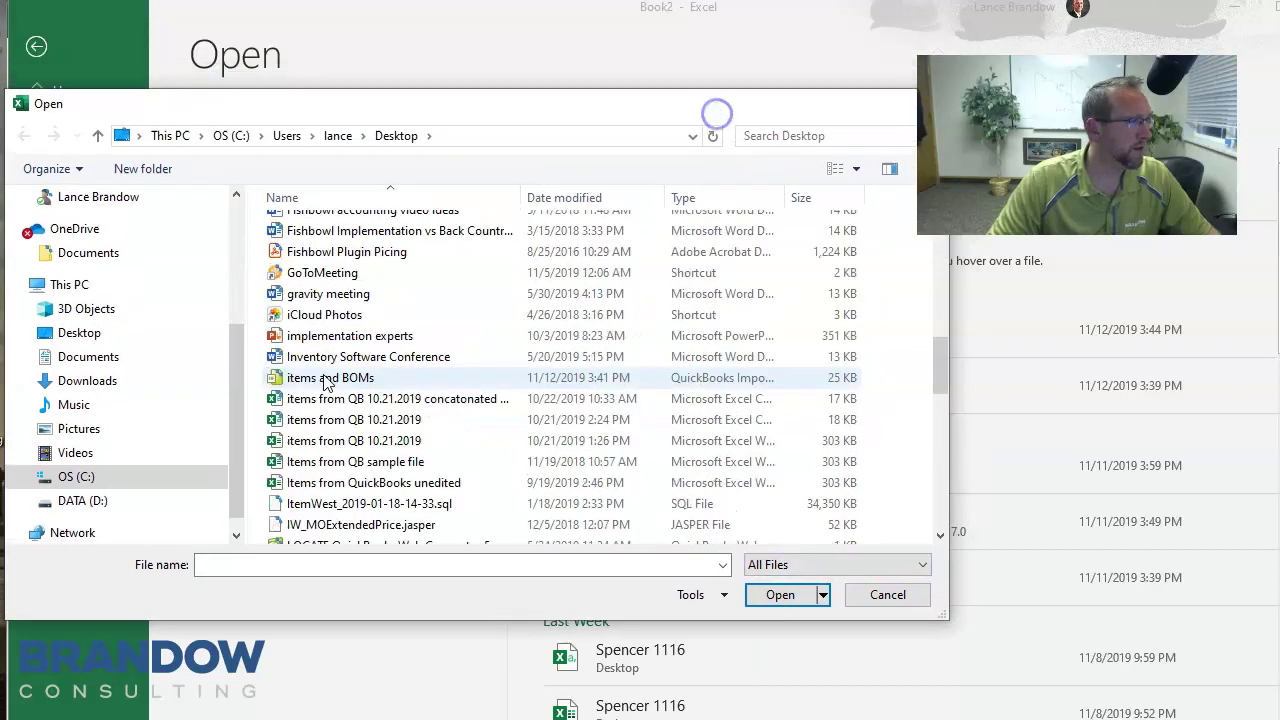
pyautogui.click(323, 383)
pyautogui.click(780, 594)
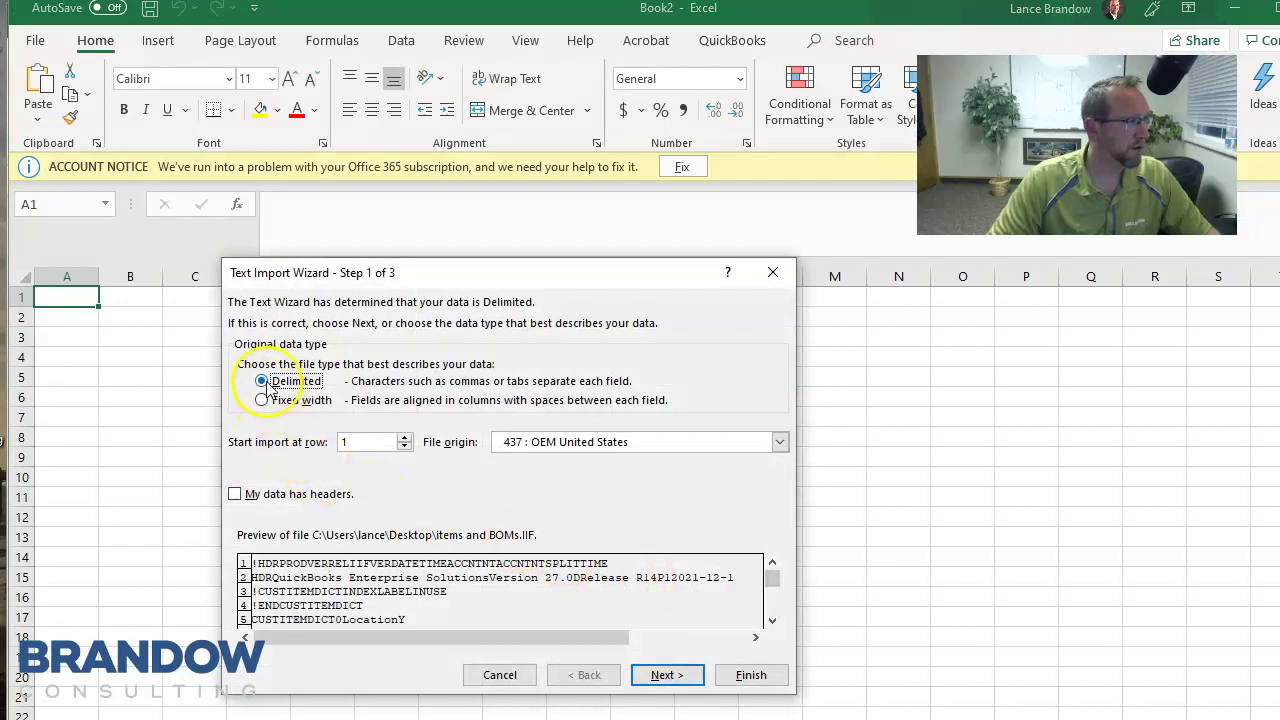
# Import it as Delimited, Tab-separated data through the Text Import Wizard
pyautogui.click(665, 677)
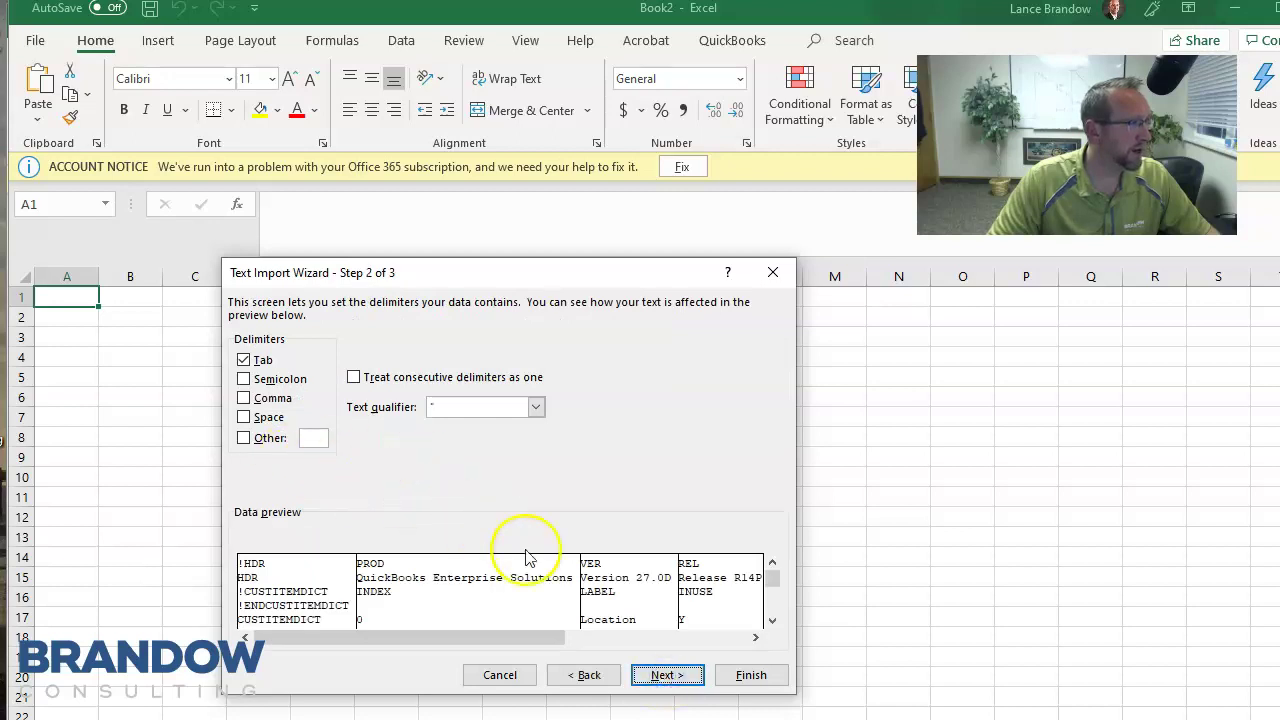
pyautogui.click(673, 678)
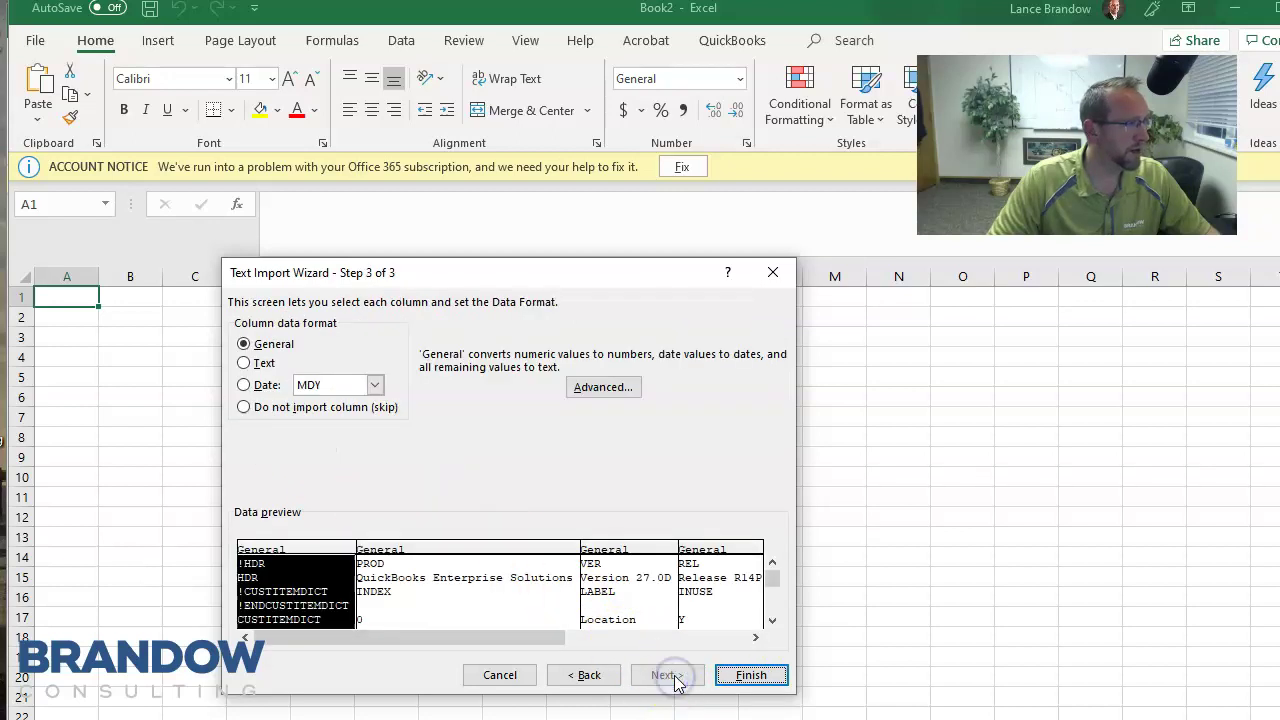
pyautogui.click(751, 675)
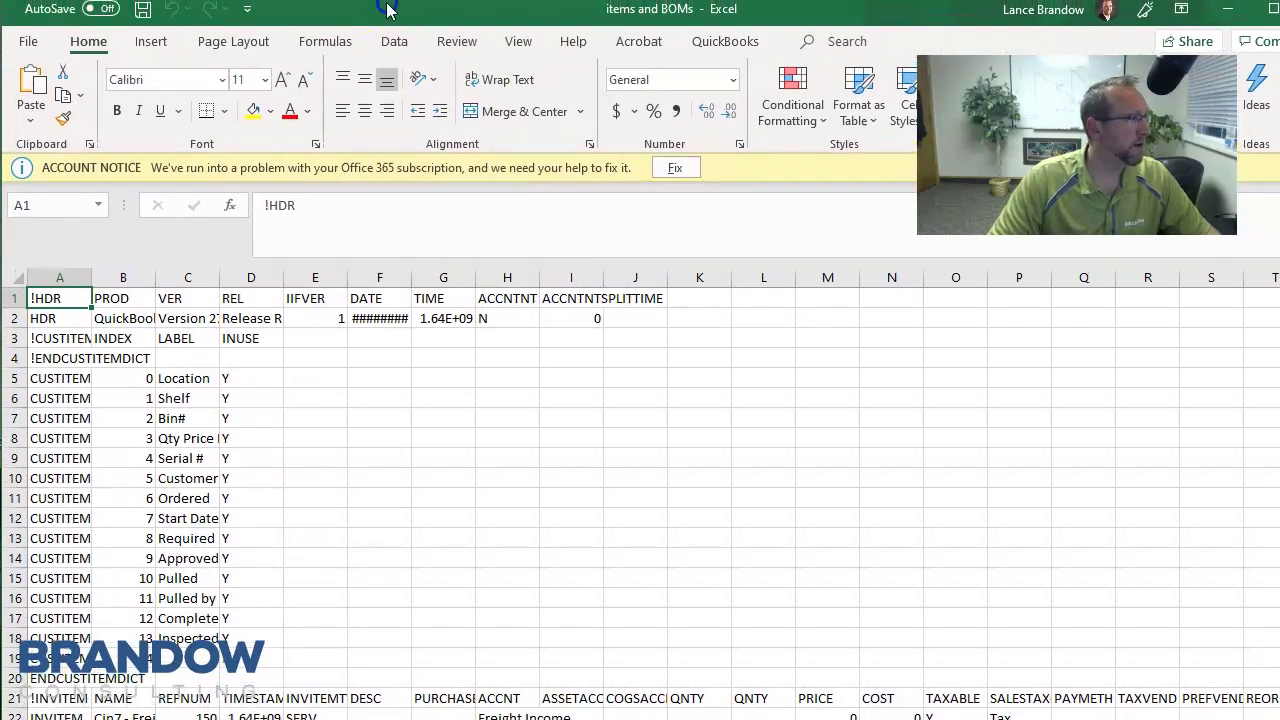
# Select the component rows from Labor down and autofit column B to show full names
pyautogui.moveTo(1274, 334); pyautogui.dragTo(1274, 347)
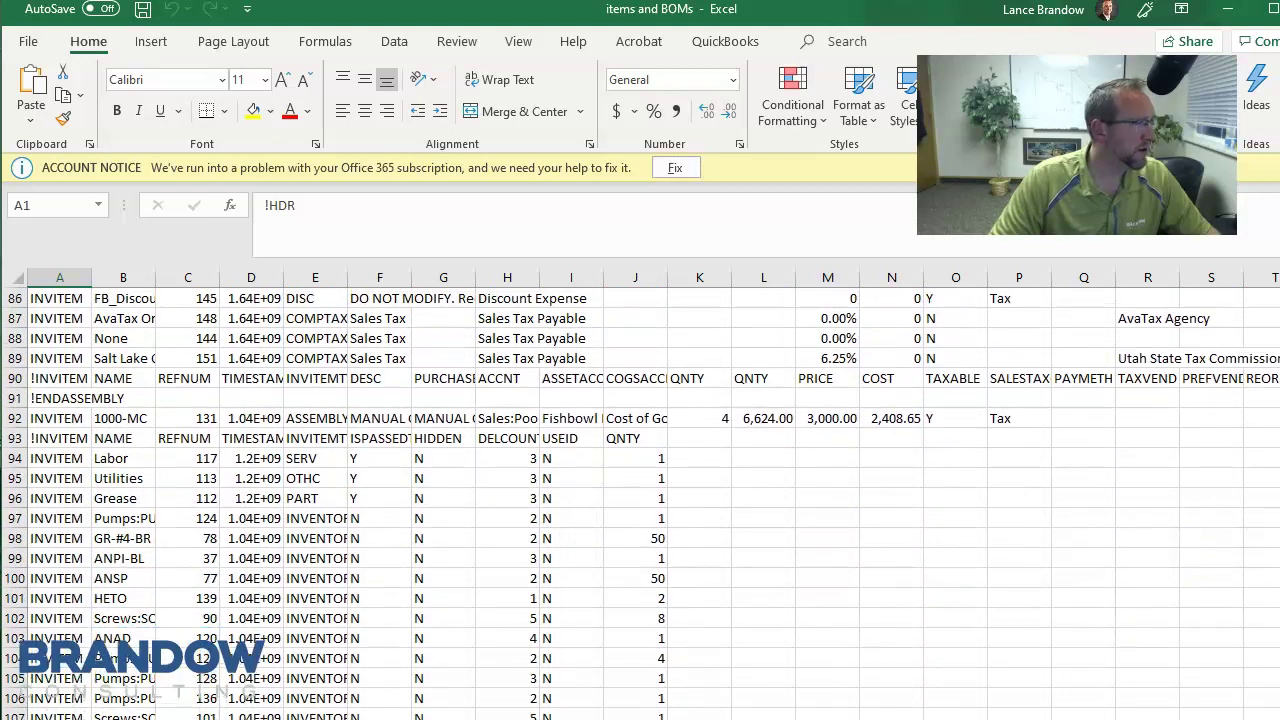
pyautogui.click(15, 398)
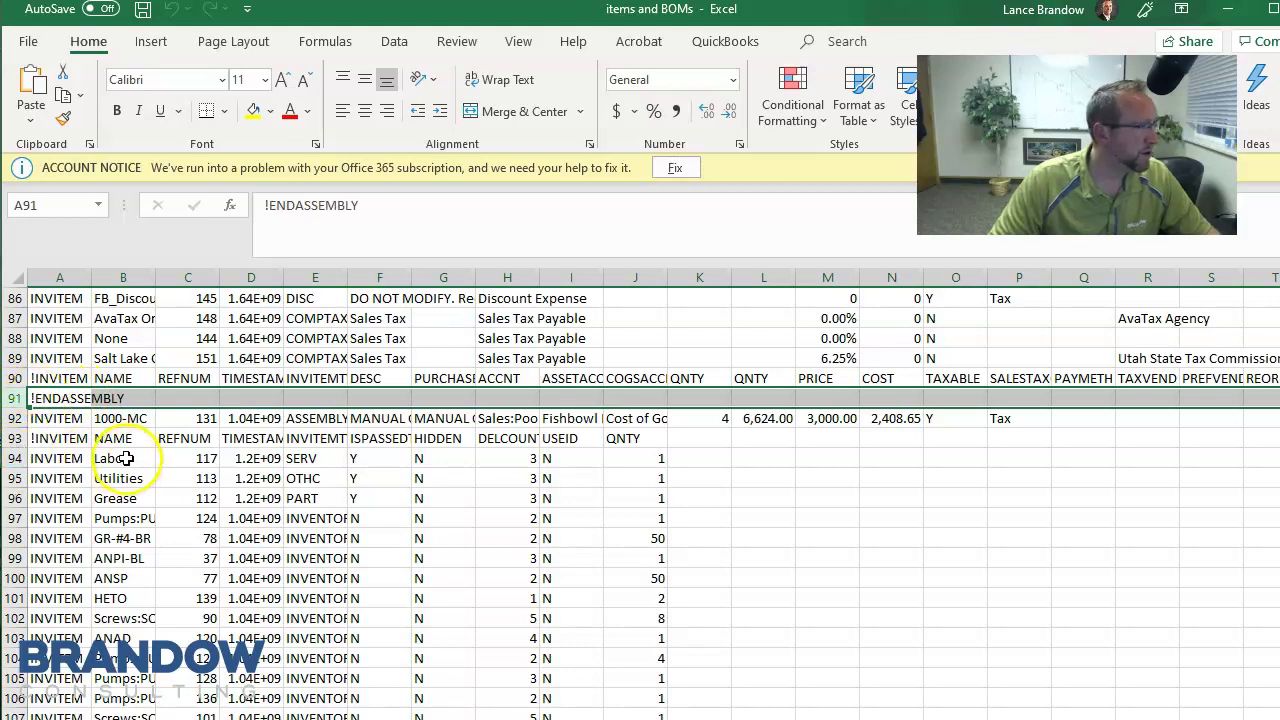
pyautogui.moveTo(110, 458); pyautogui.dragTo(135, 682)
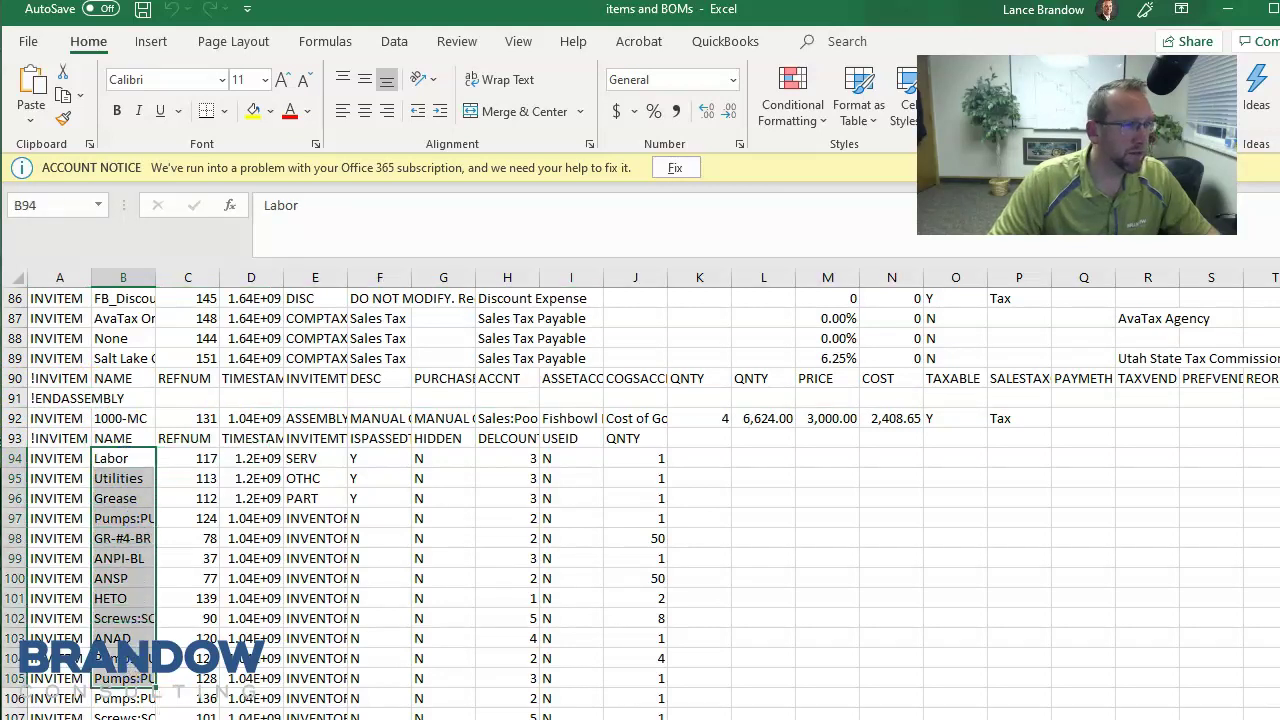
pyautogui.scroll(-3, 640, 500)
pyautogui.scroll(2, 1271, 594)
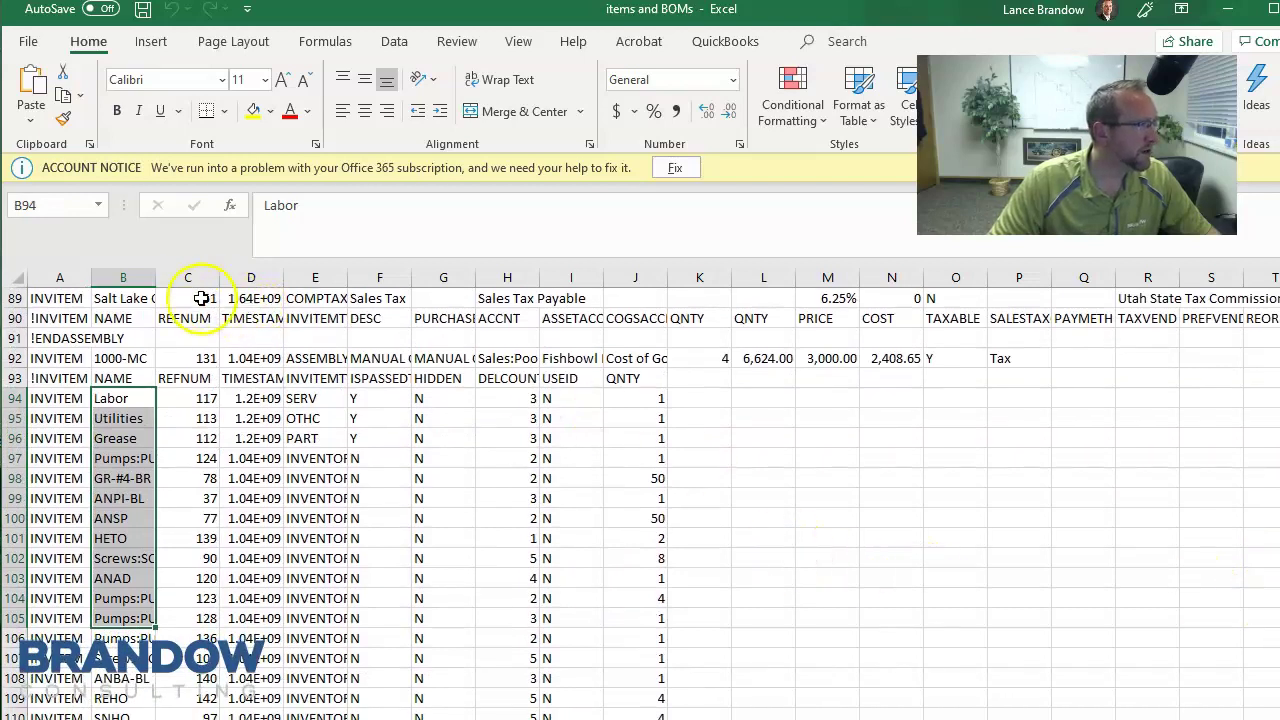
pyautogui.doubleClick(155, 277)
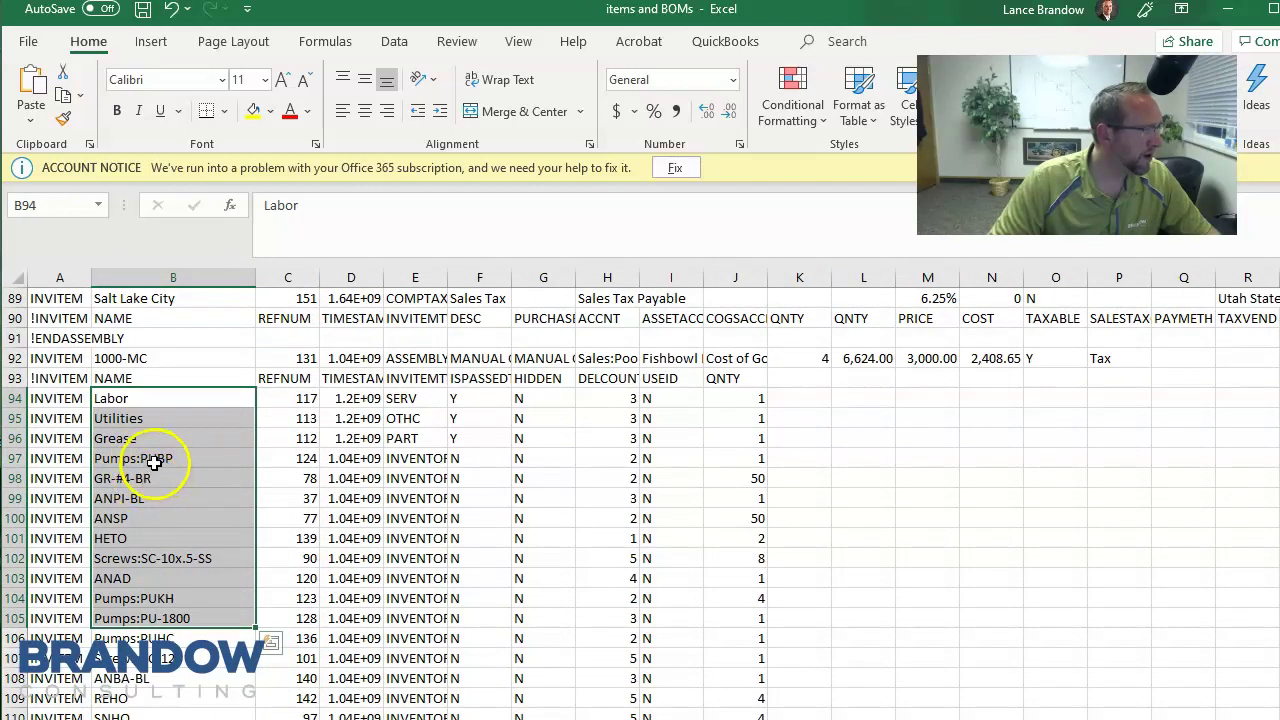
# Edit cell B97 to delete the 'Pumps:' prefix from PUBP
pyautogui.click(121, 457)
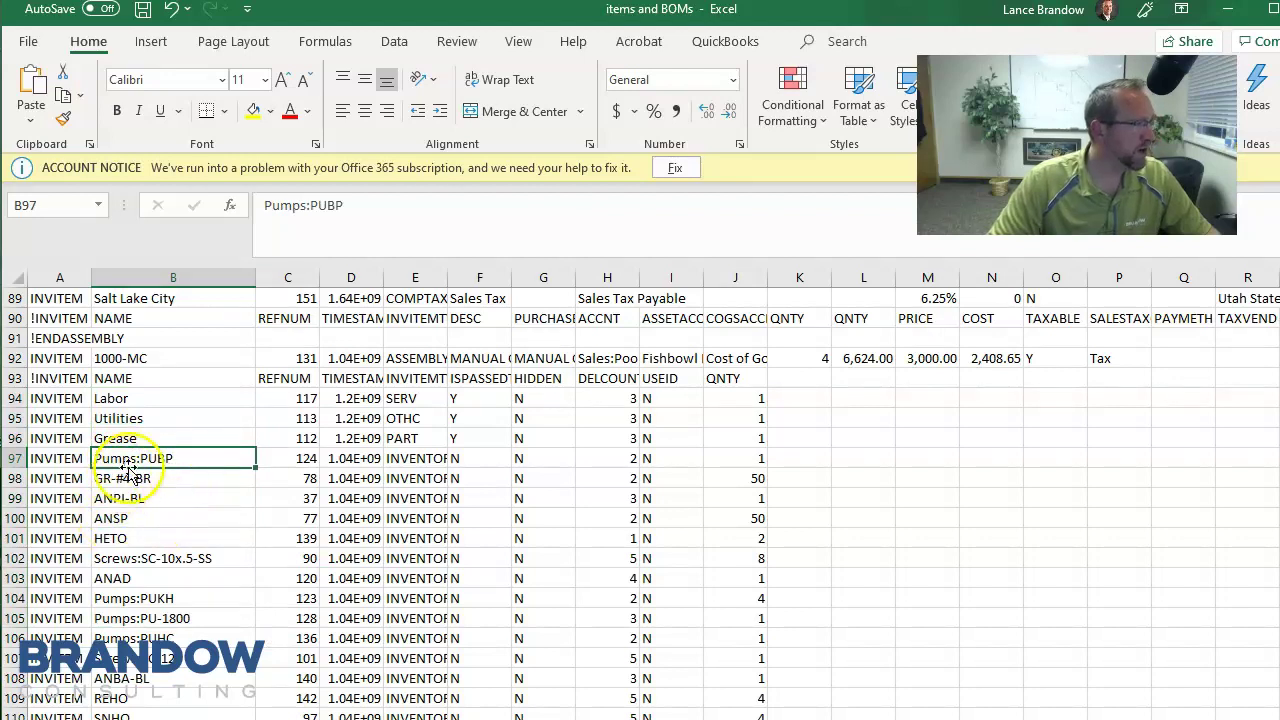
pyautogui.click(143, 458)
pyautogui.doubleClick(143, 458)
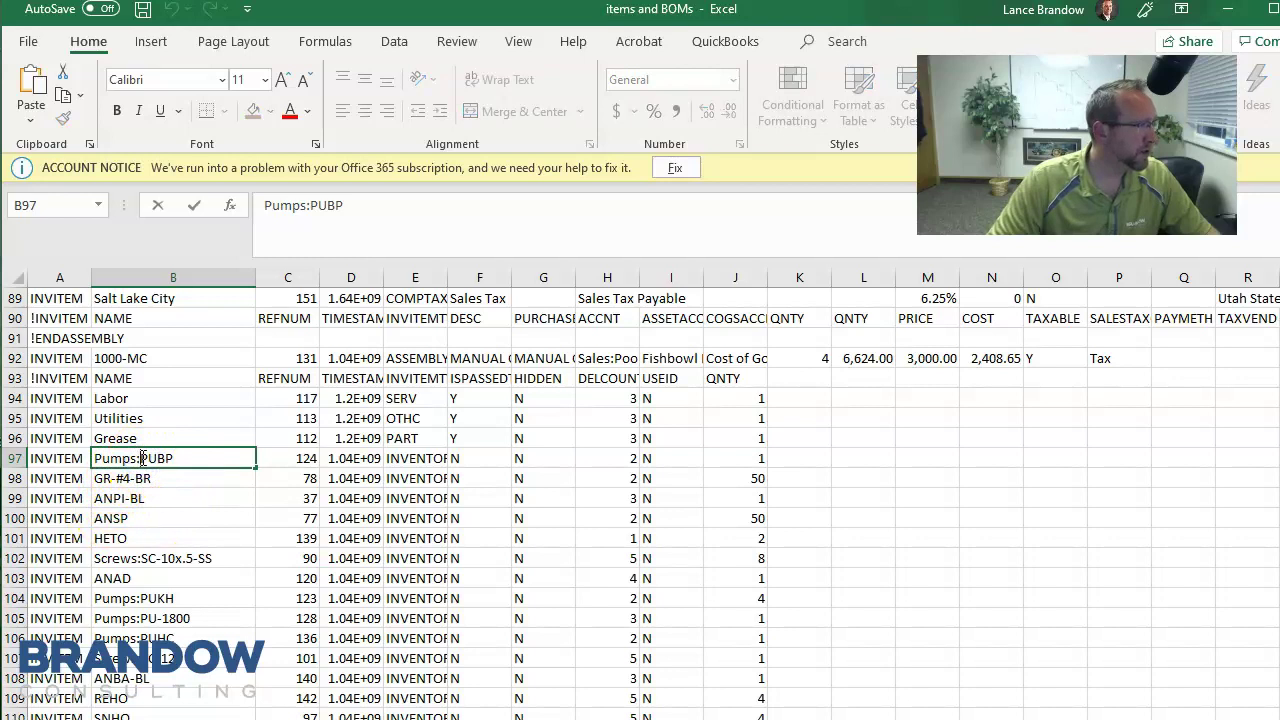
pyautogui.moveTo(143, 458); pyautogui.dragTo(90, 454)
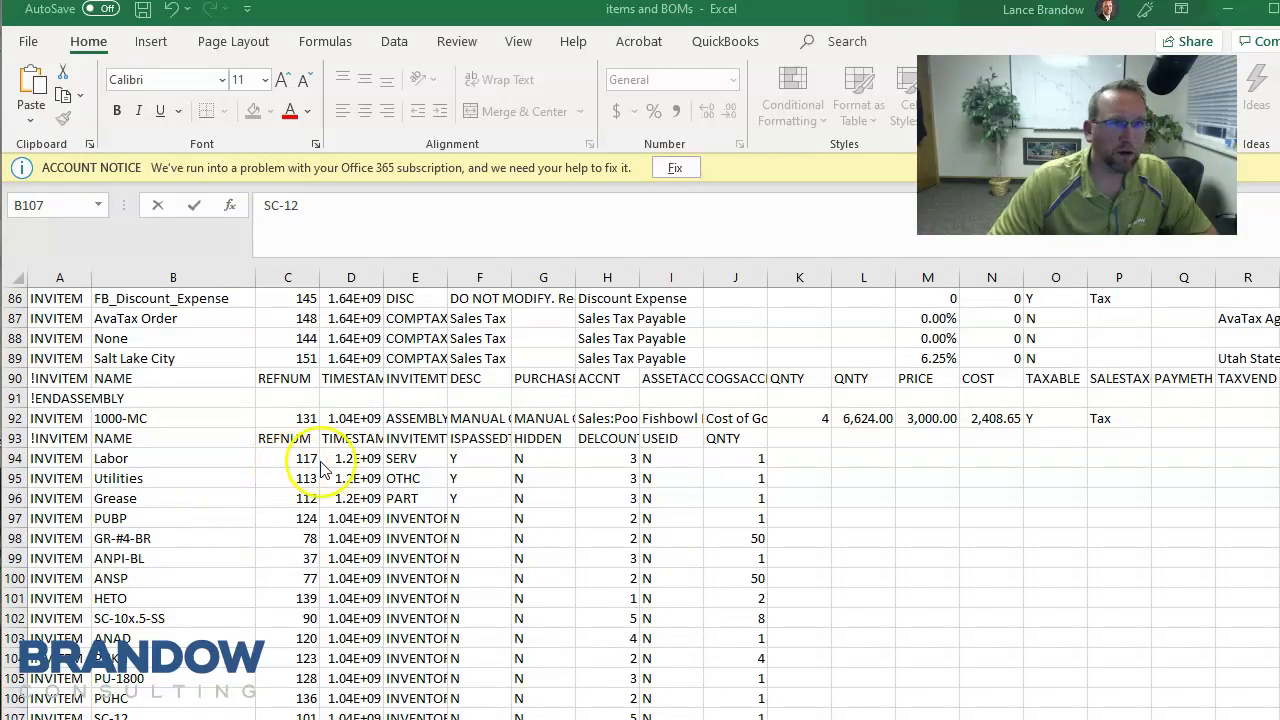
pyautogui.scroll(-2, 322, 470)
pyautogui.scroll(-1, 319, 460)
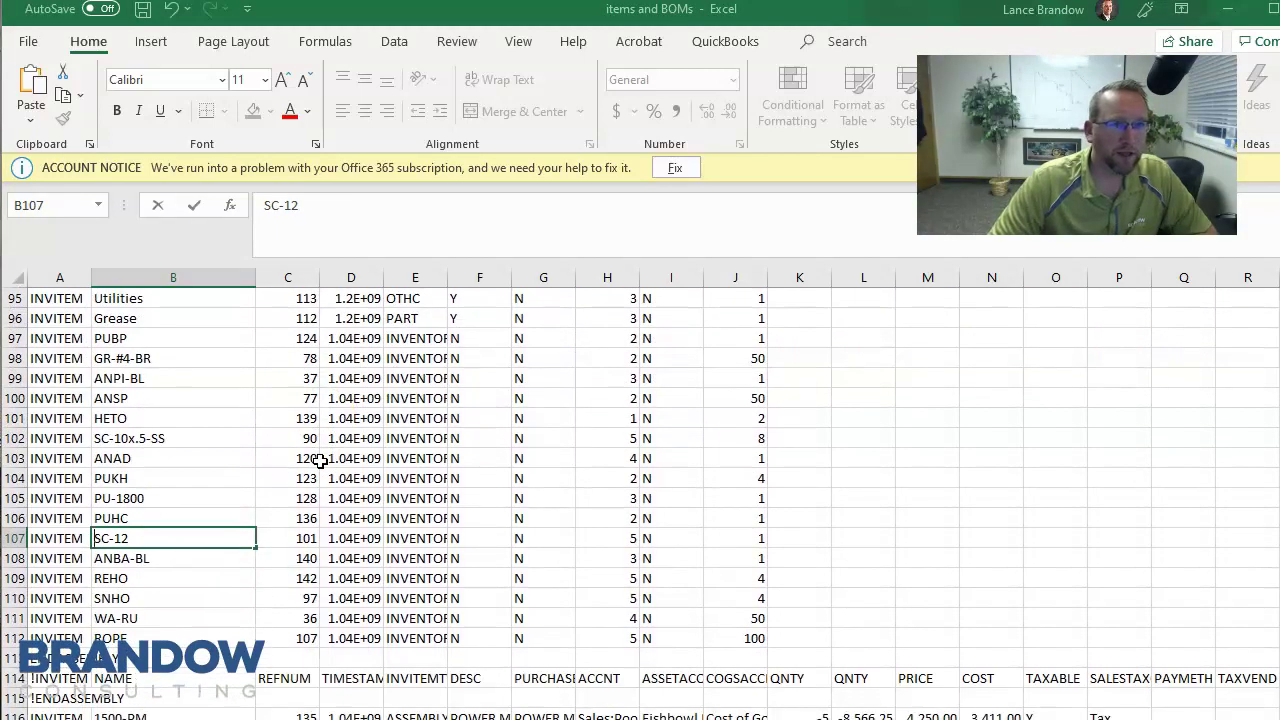
pyautogui.scroll(-2, 320, 460)
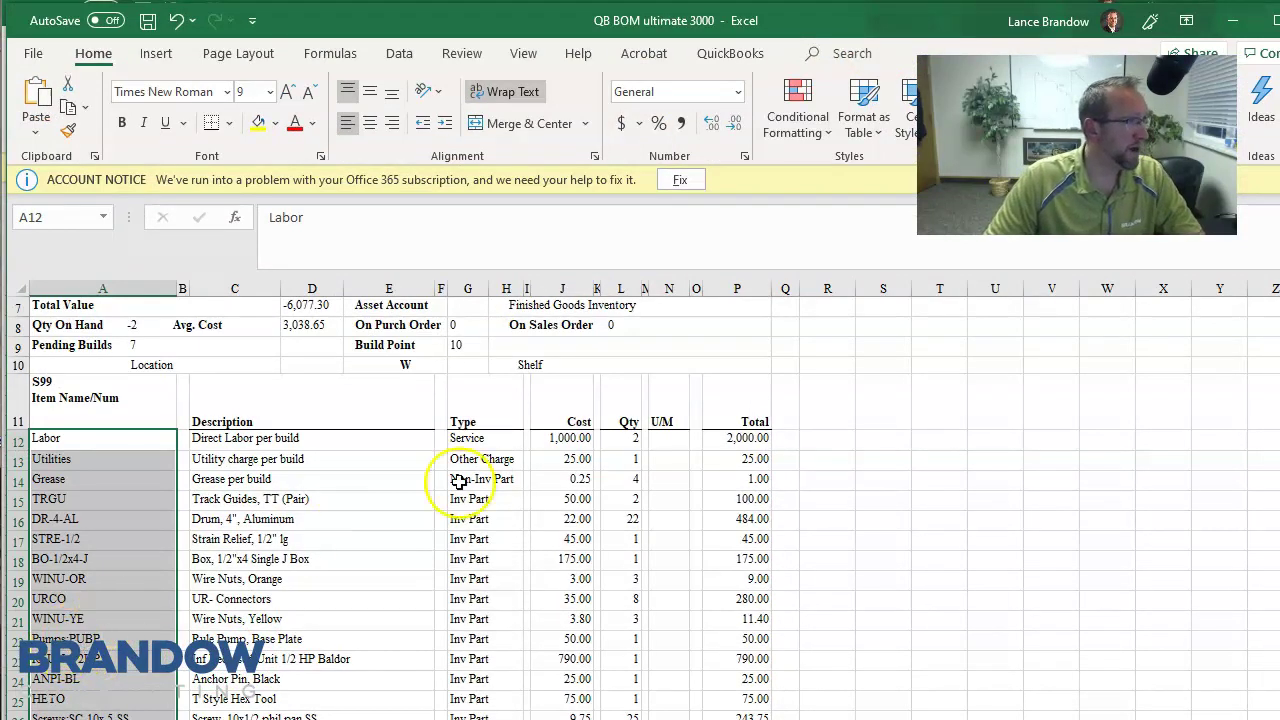
# Copy component codes STRE-1/2 through SPRI from Excel, then open Actions on the Cin7 BOM
pyautogui.moveTo(543, 14); pyautogui.dragTo(313, 45)
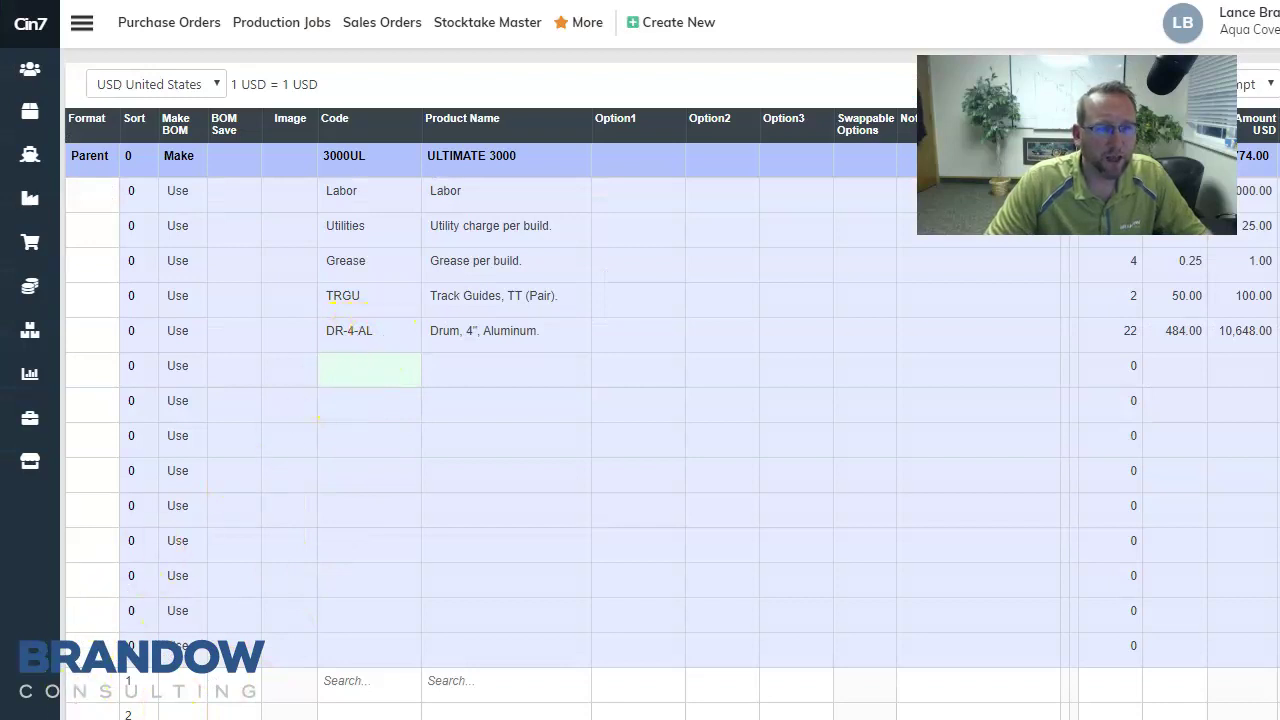
pyautogui.hotkey('alt', 'Tab')
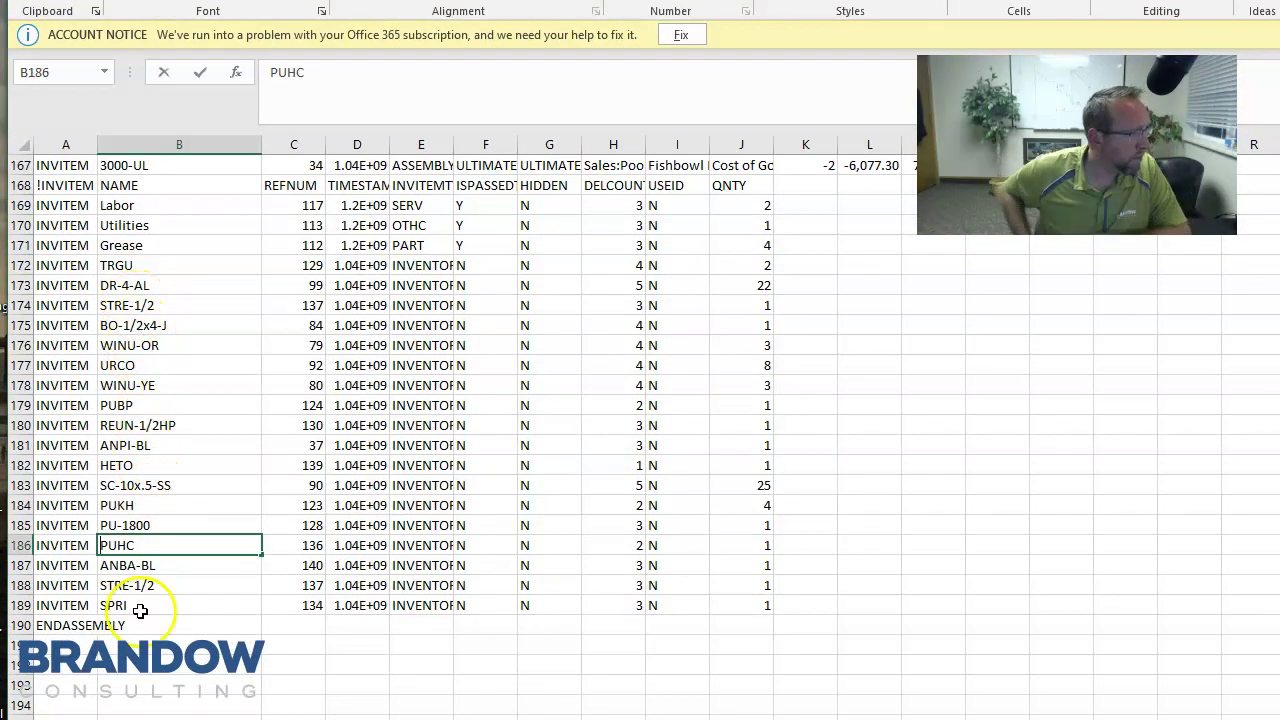
pyautogui.moveTo(130, 305); pyautogui.dragTo(128, 607)
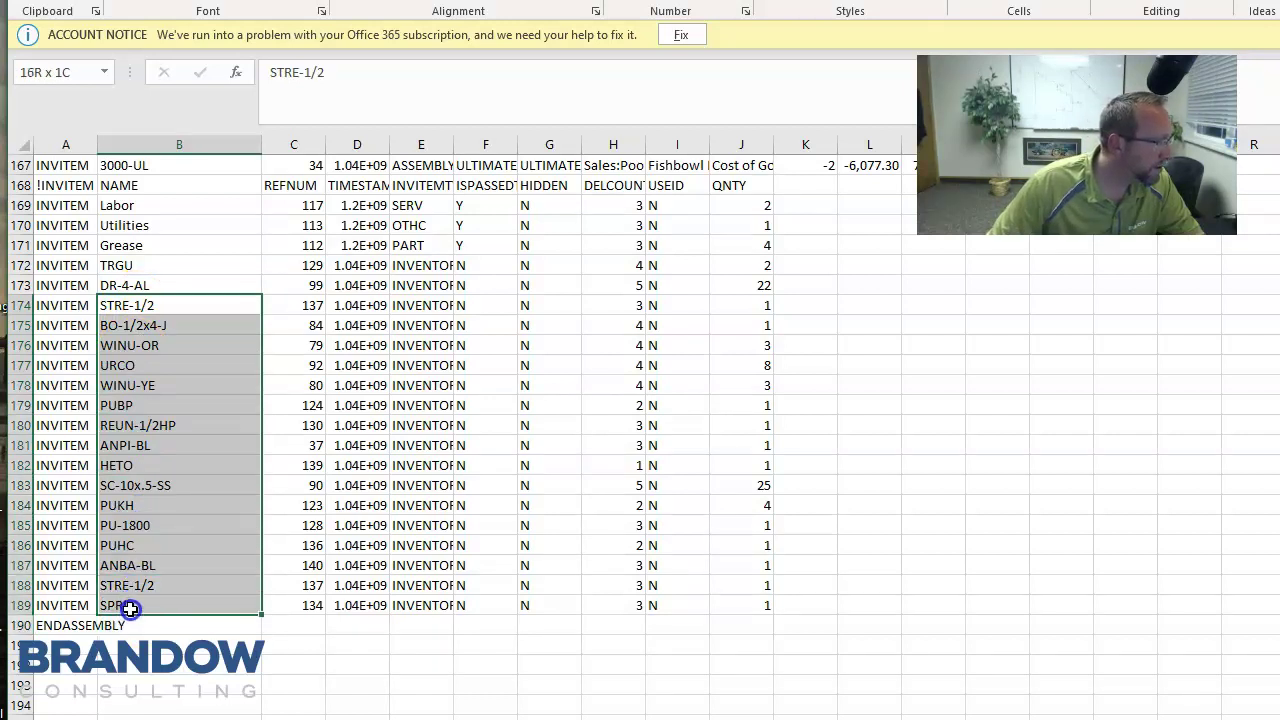
pyautogui.hotkey('ctrl', 'c')
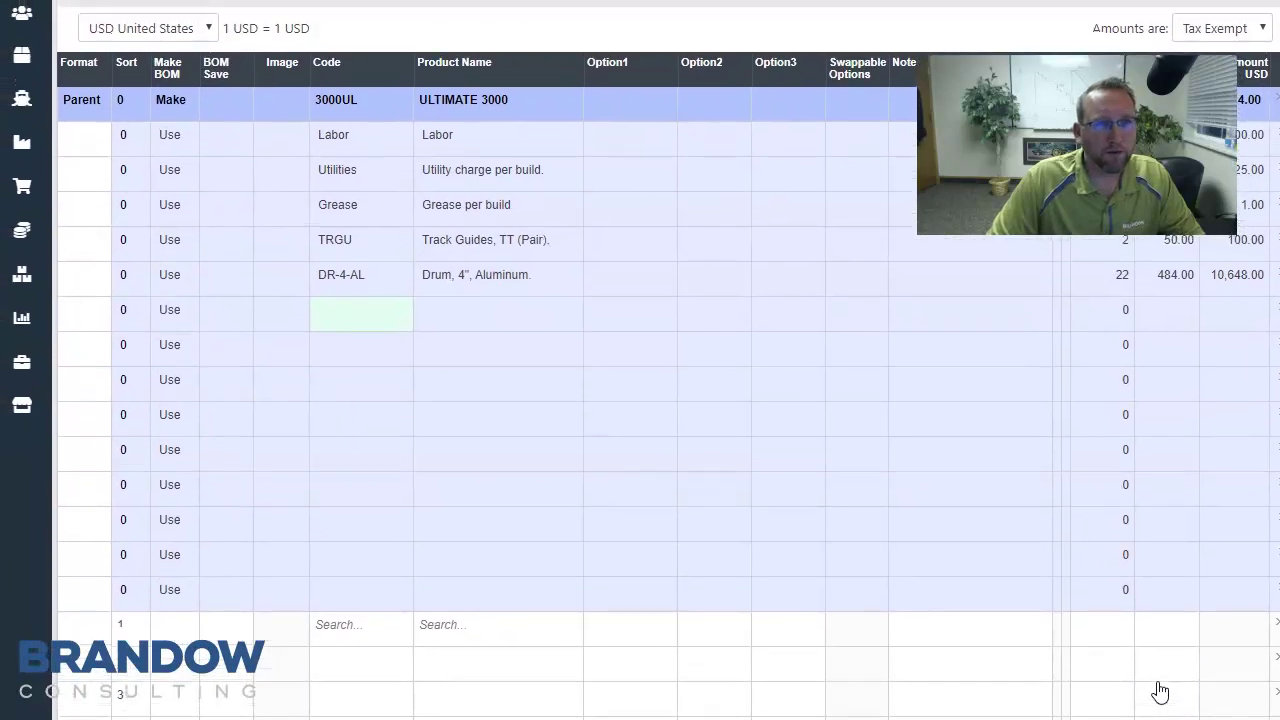
pyautogui.scroll(3, 800, 400)
pyautogui.click(254, 172)
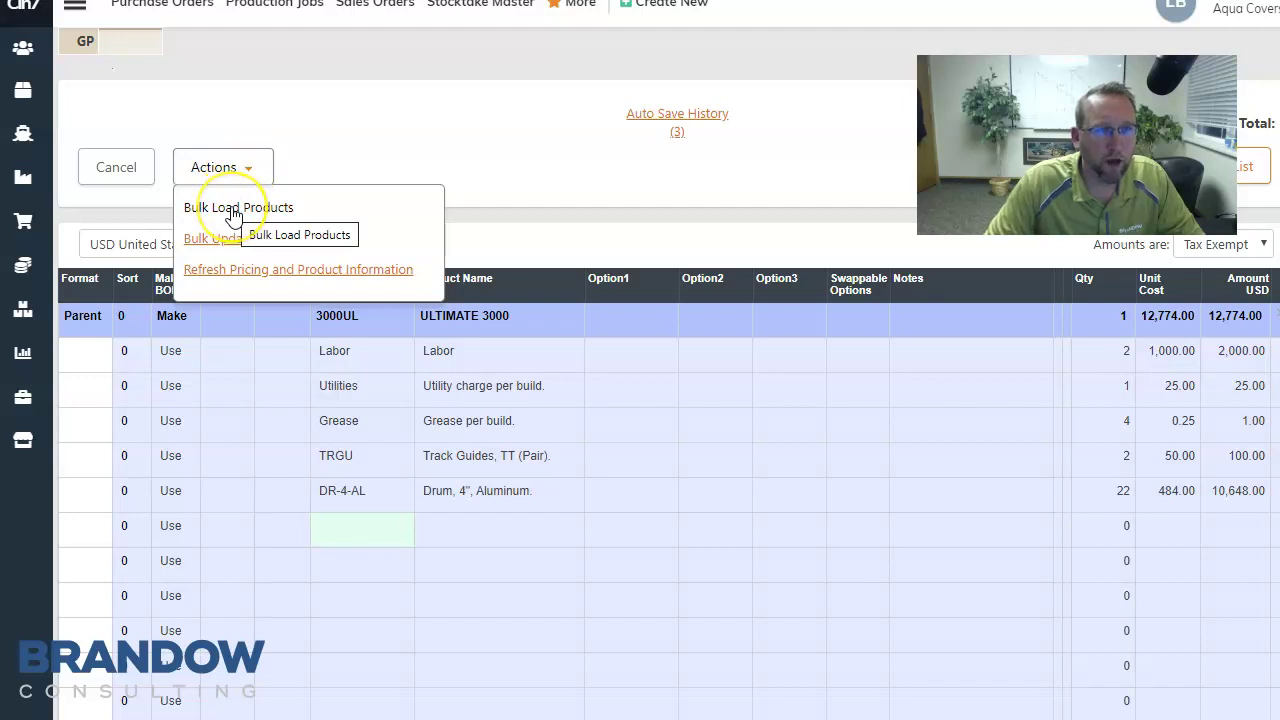
# Bulk load the copied codes into the ULTIMATE 3000 BOM, adding STRE-1/2 (qty 2) through SPRI, then check them against Excel
pyautogui.click(233, 210)
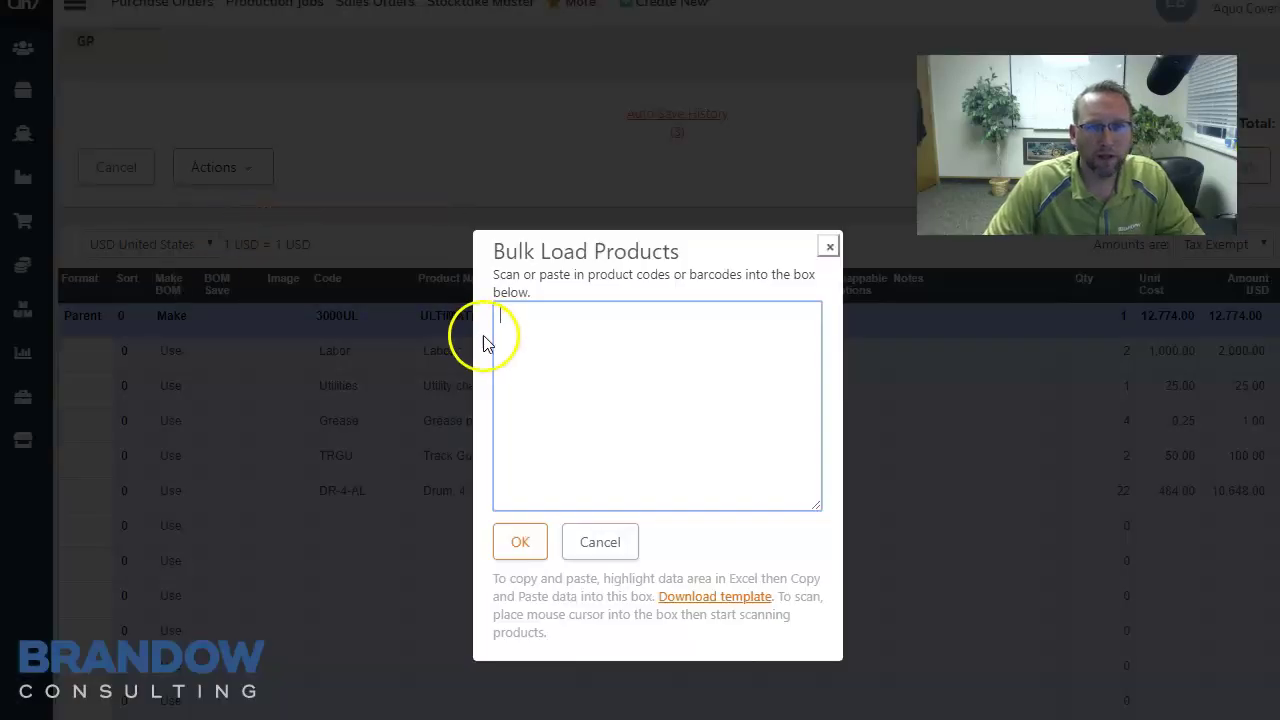
pyautogui.hotkey('ctrl', 'v')
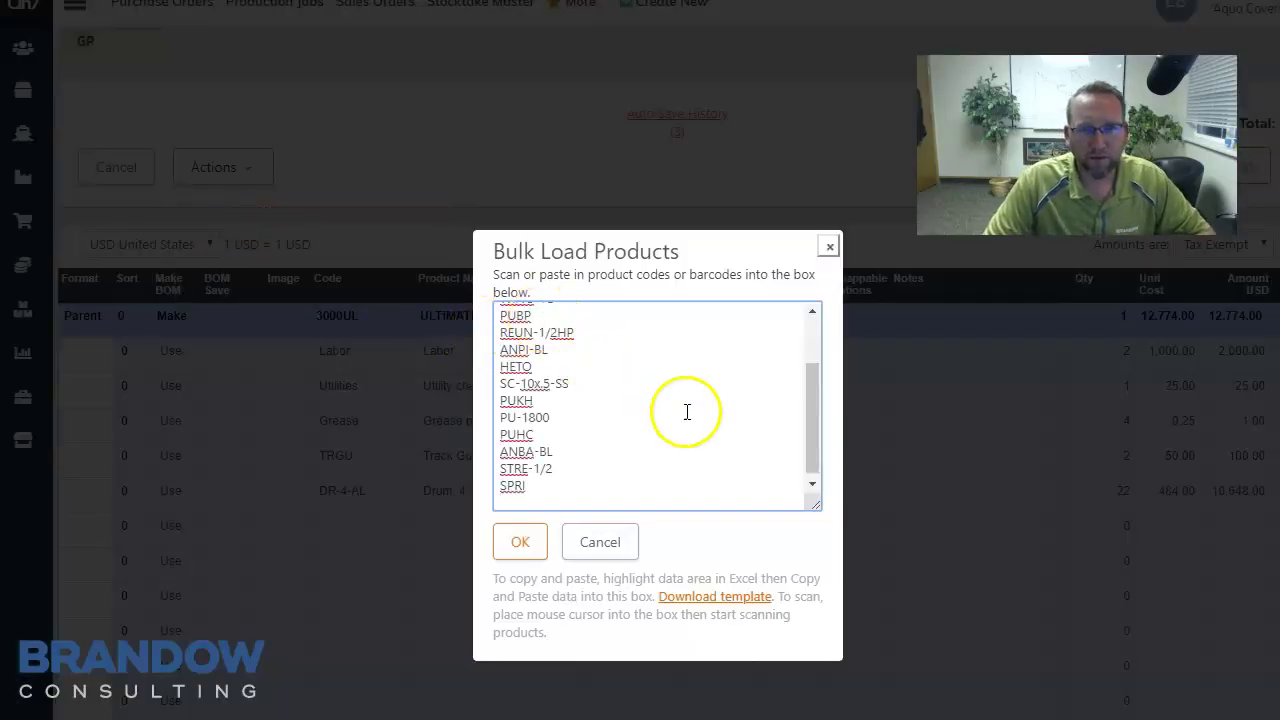
pyautogui.click(518, 545)
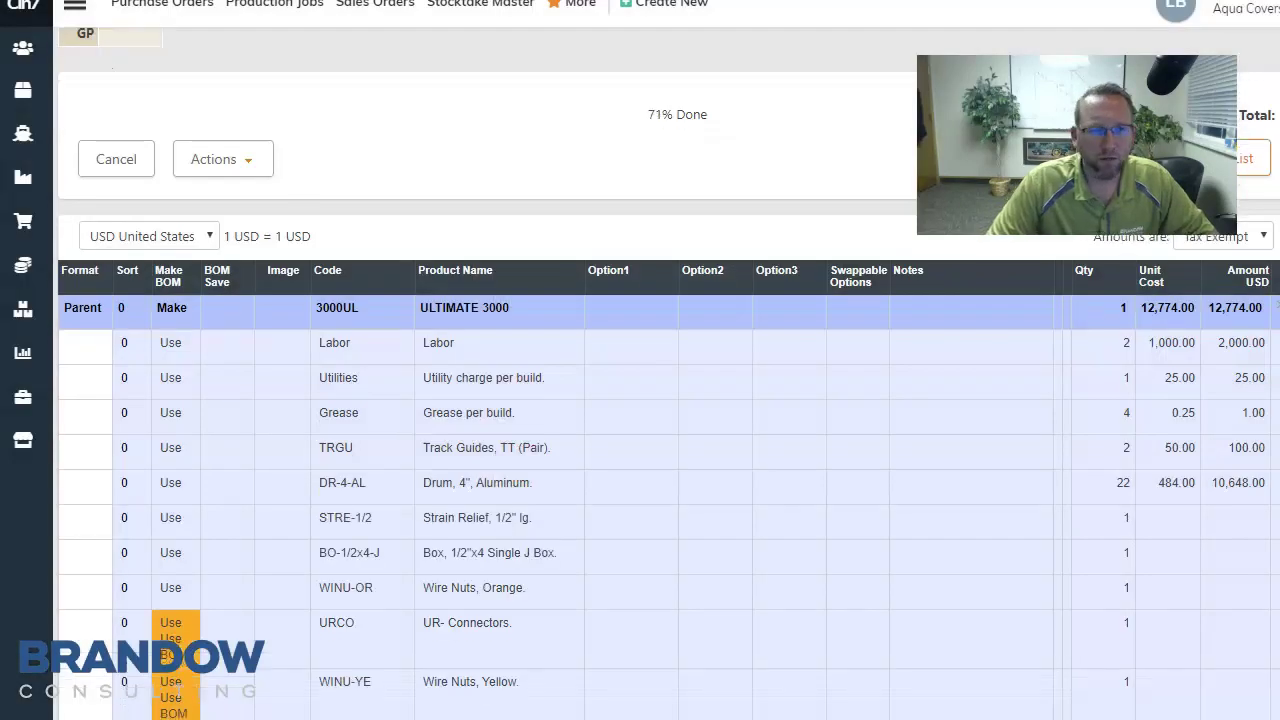
pyautogui.scroll(-3, 918, 406)
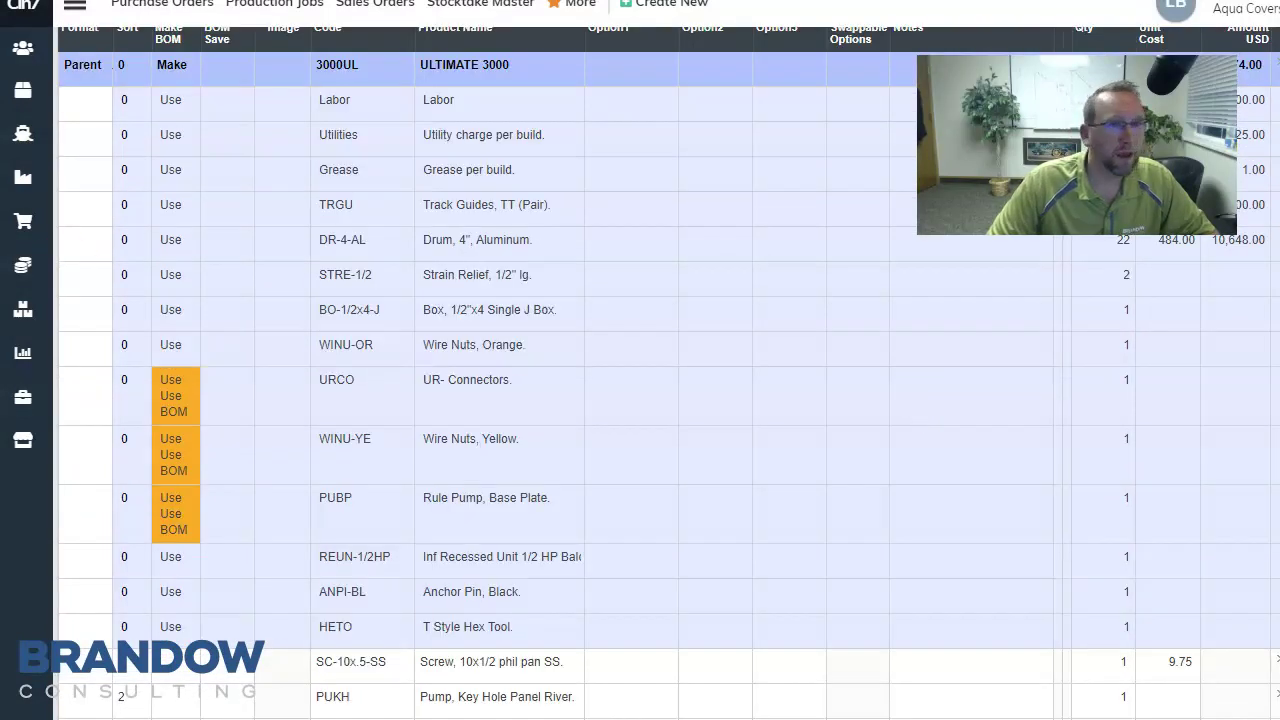
pyautogui.hotkey('alt', 'Tab')
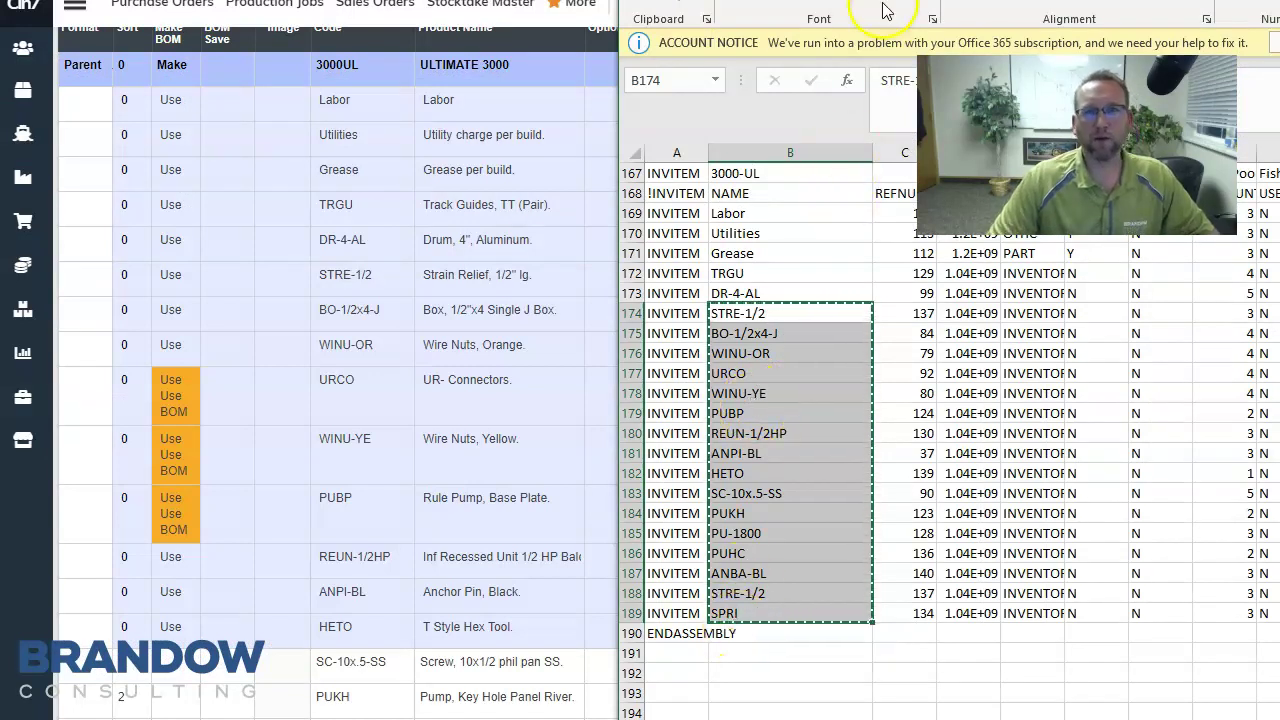
pyautogui.hotkey('alt', 'Tab')
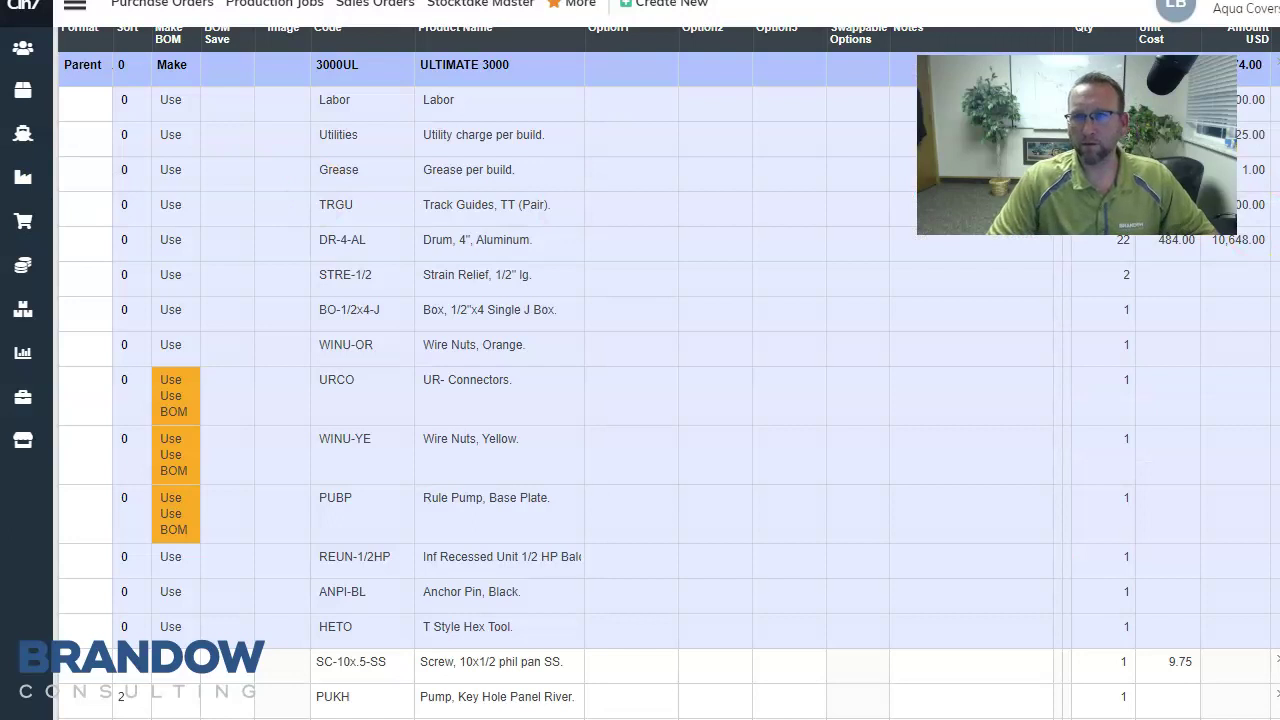
# Set the REUN-1/2HP component to Use
pyautogui.scroll(-2, 143, 466)
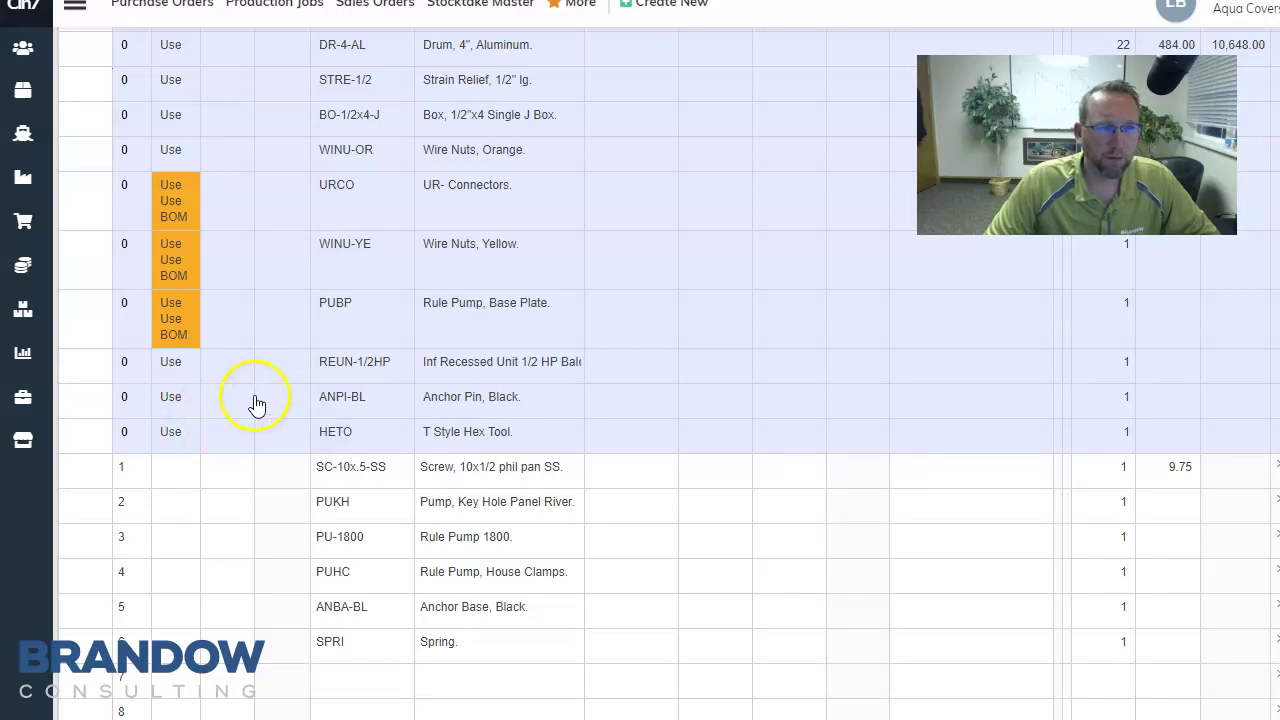
pyautogui.click(177, 371)
pyautogui.click(177, 371)
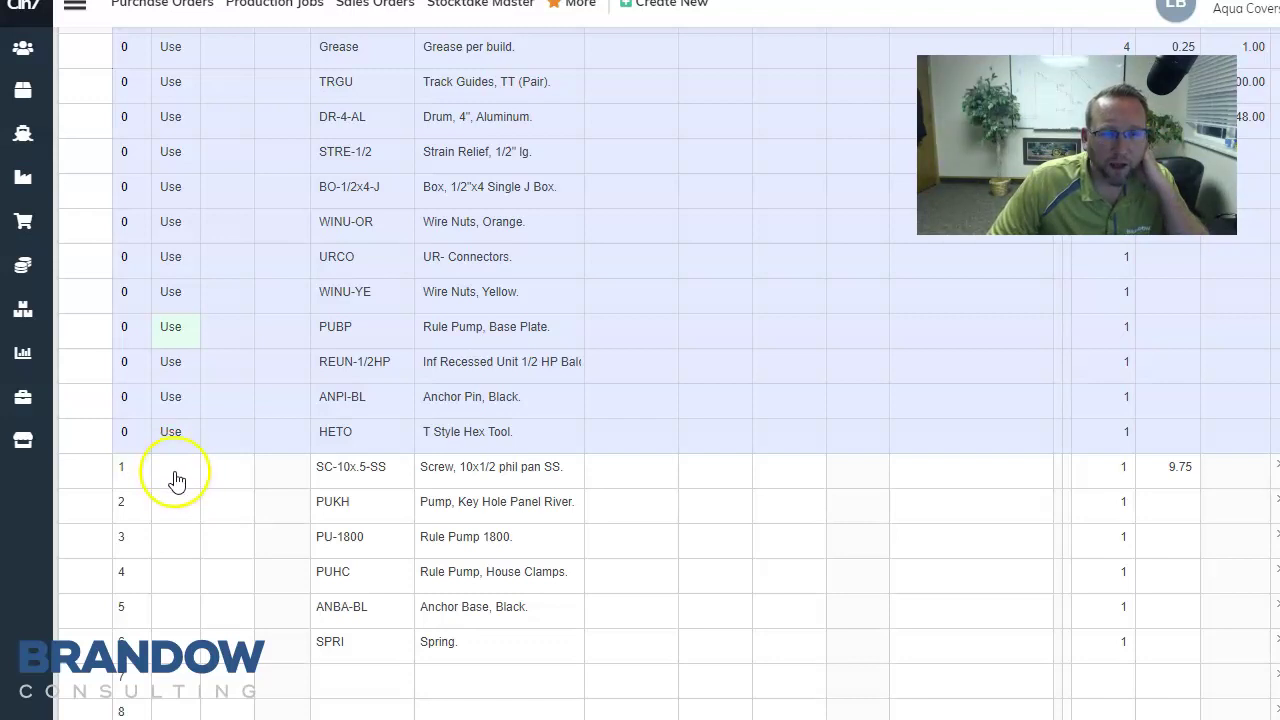
pyautogui.scroll(3, 179, 484)
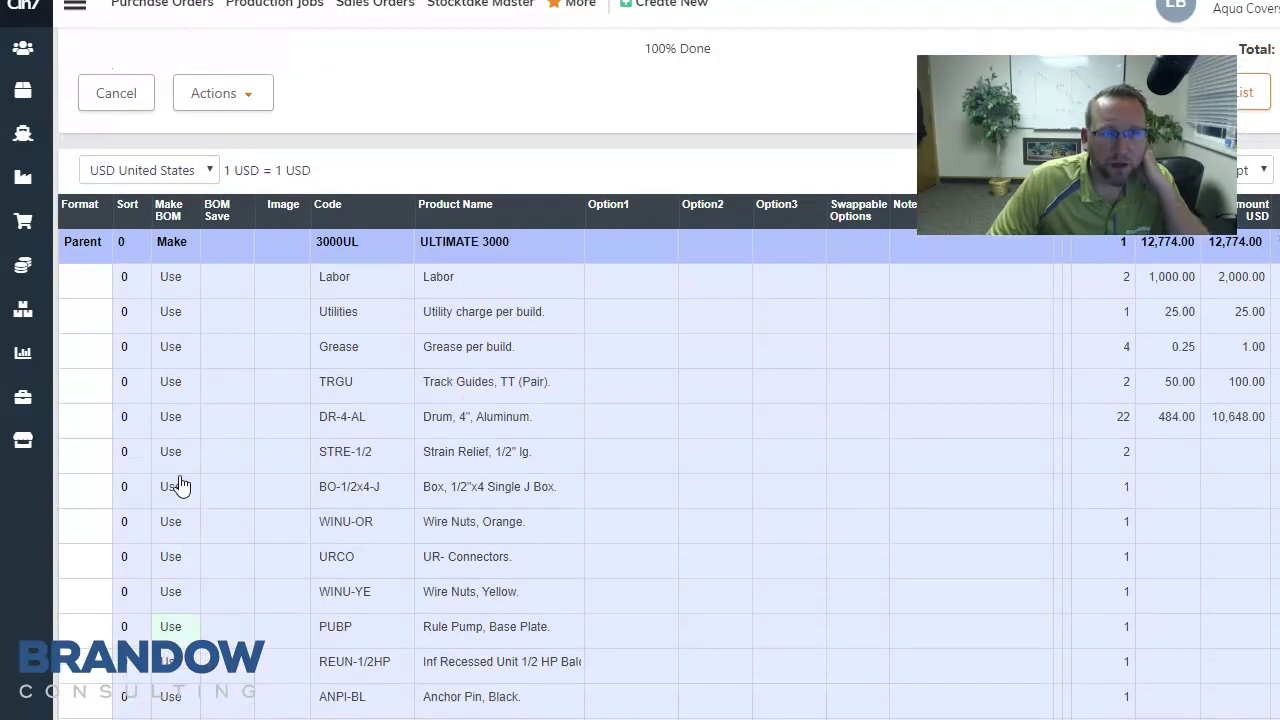
pyautogui.scroll(-3, 284, 461)
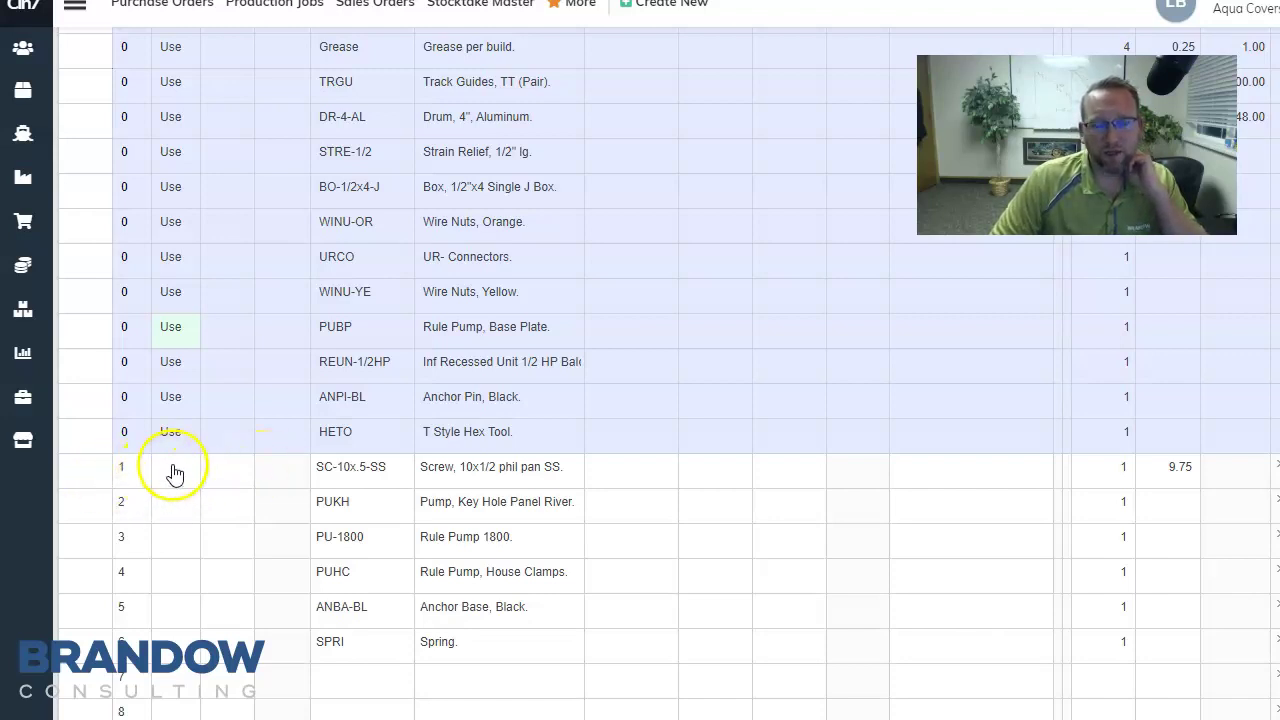
# Insert five empty component rows below the HETO line
pyautogui.click(80, 433)
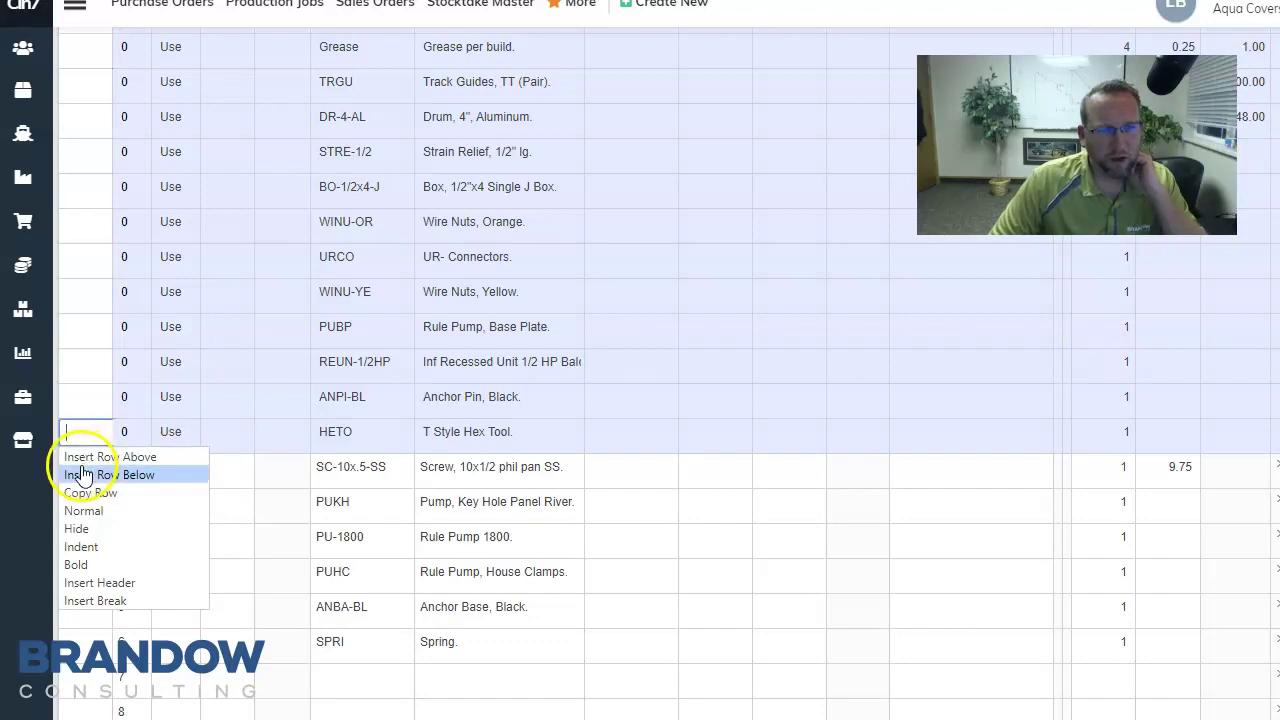
pyautogui.click(80, 475)
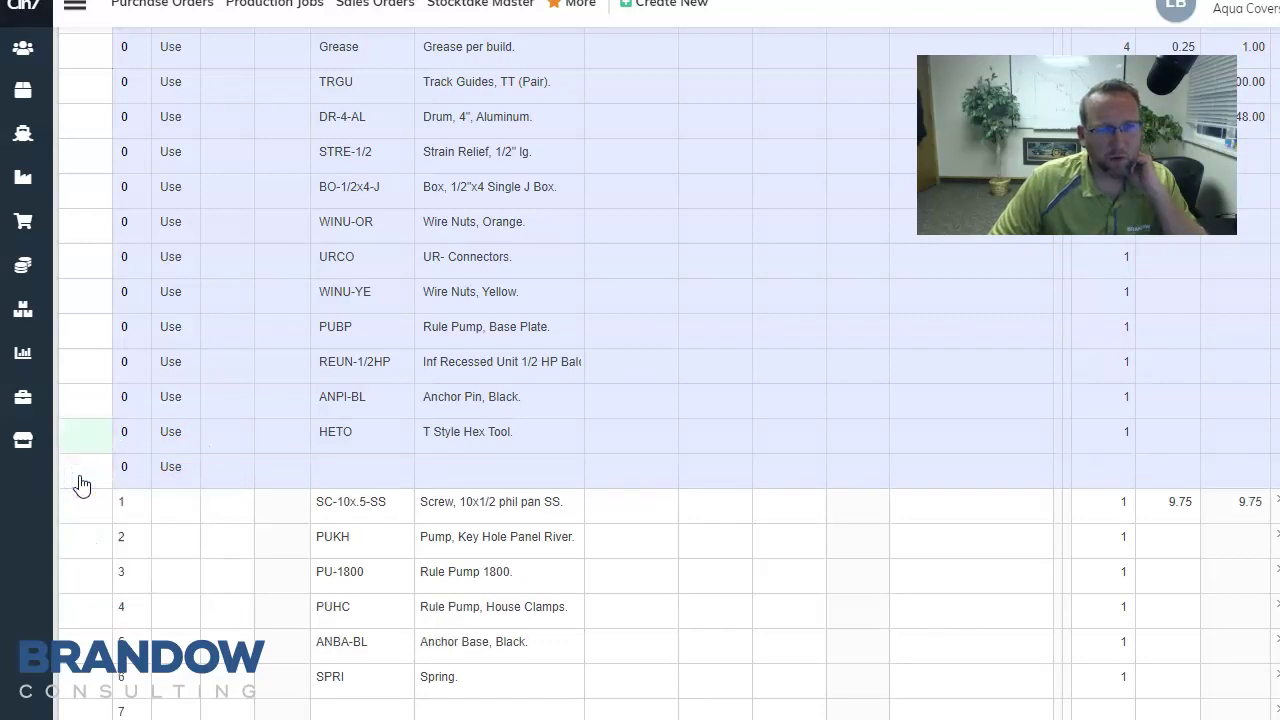
pyautogui.click(82, 485)
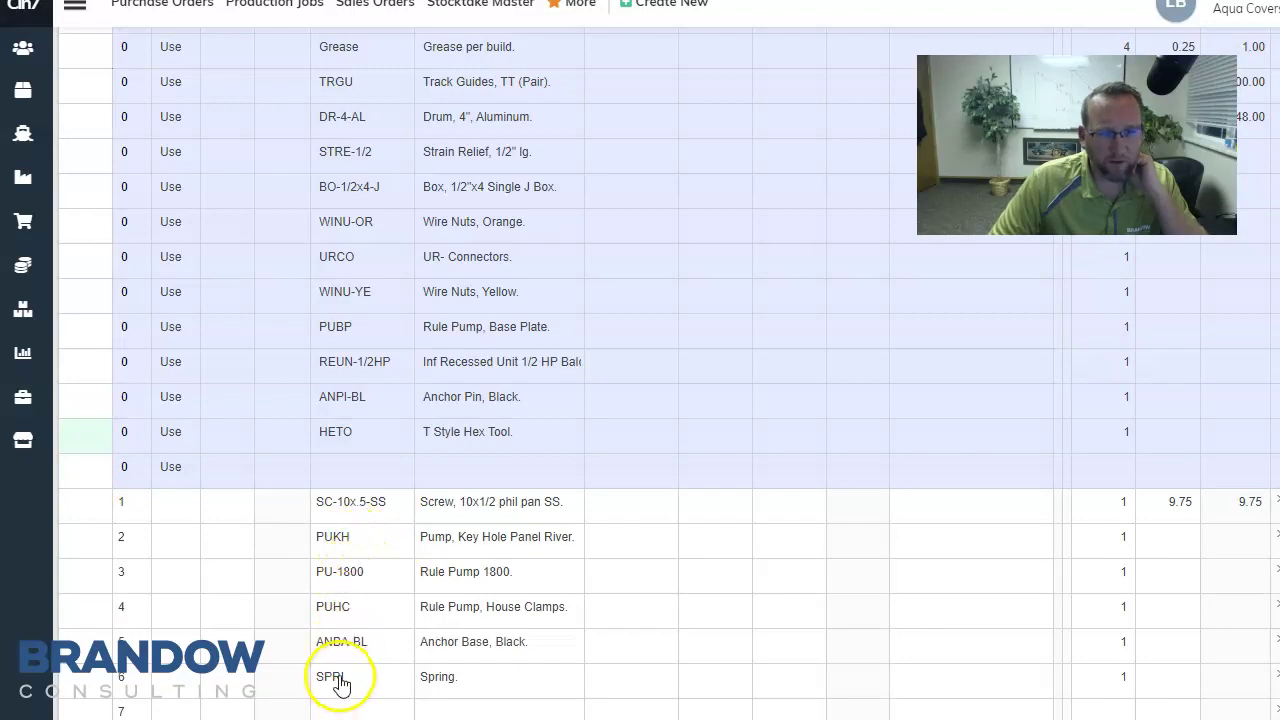
pyautogui.rightClick(80, 545)
pyautogui.click(86, 457)
pyautogui.rightClick(86, 434)
pyautogui.click(87, 442)
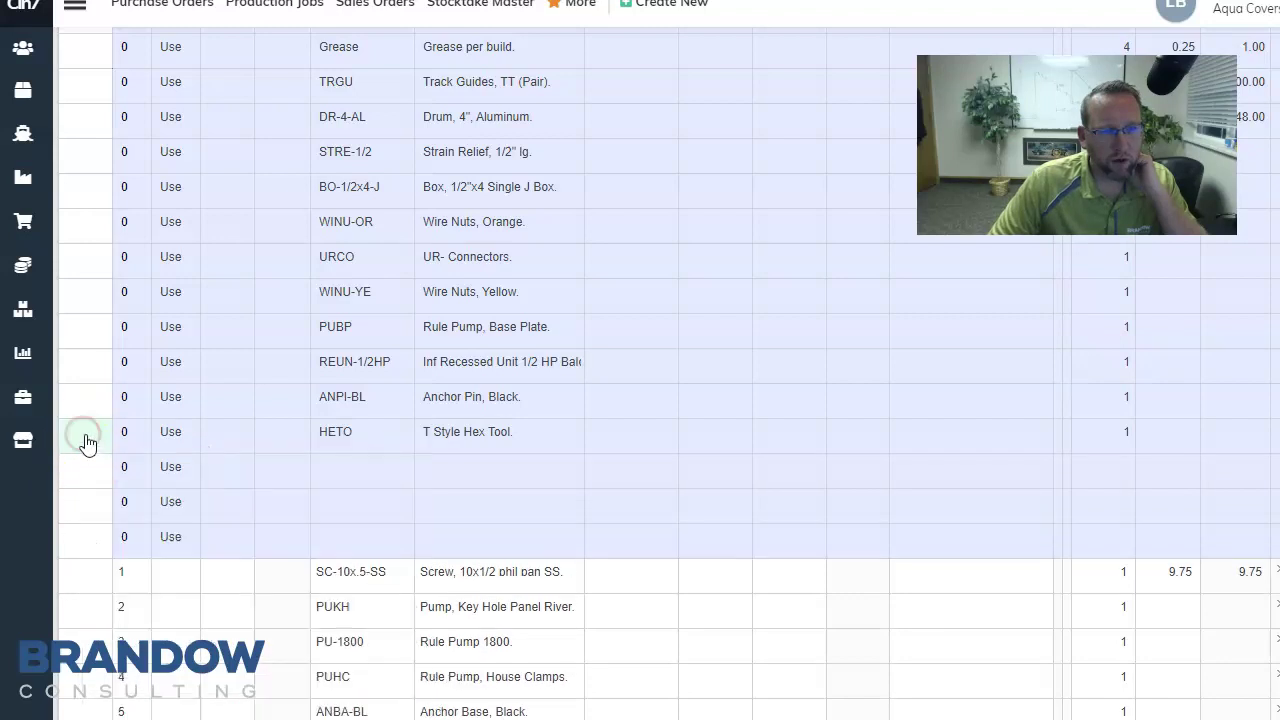
pyautogui.rightClick(86, 436)
pyautogui.click(100, 476)
pyautogui.rightClick(88, 432)
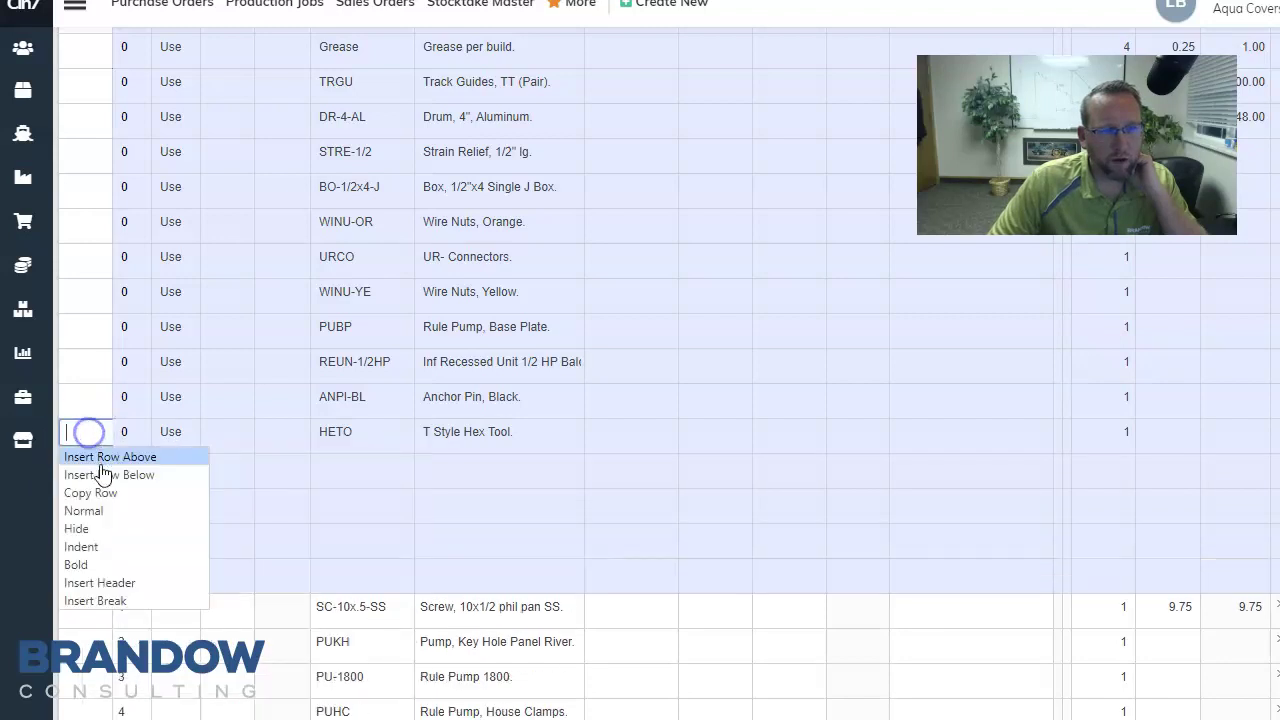
pyautogui.click(100, 474)
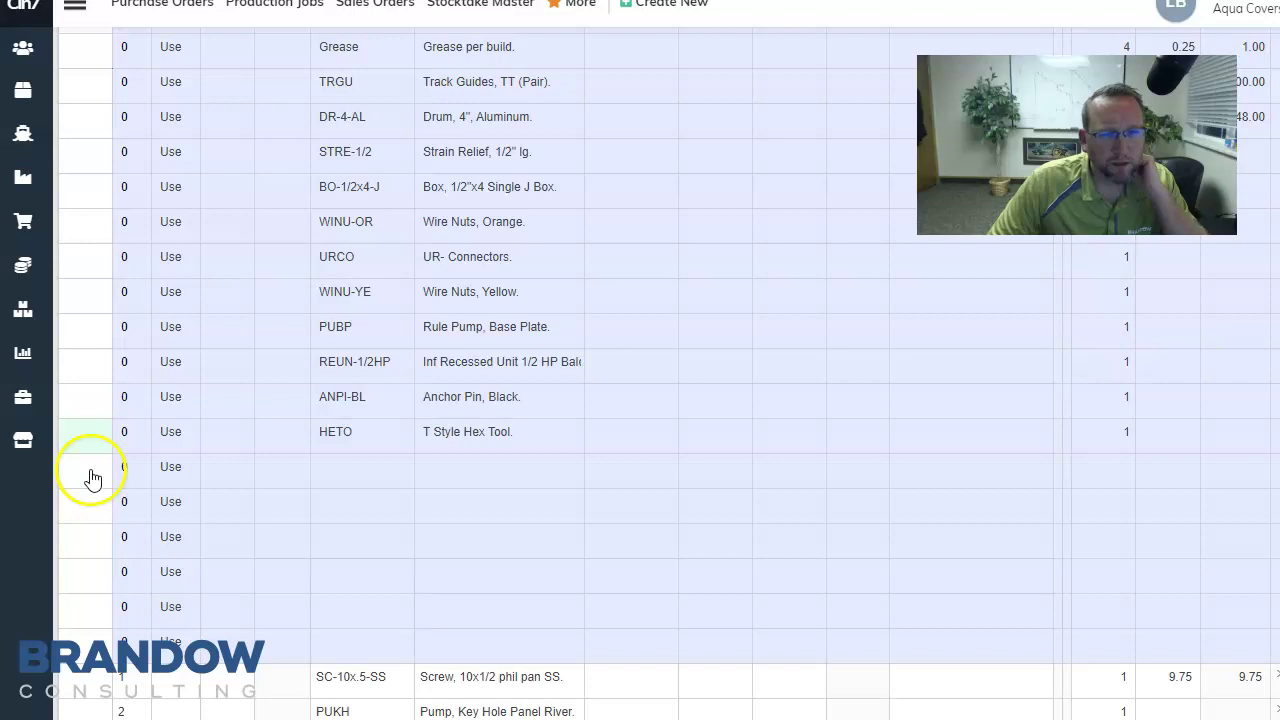
# Paste item codes into the new rows, remove PUKH from its loose row, and clear the wrongly pasted text
pyautogui.click(391, 480)
pyautogui.hotkey('ctrl', 'v')
pyautogui.scroll(-2, 391, 480)
pyautogui.doubleClick(337, 289)
pyautogui.hotkey('ctrl', 'v')
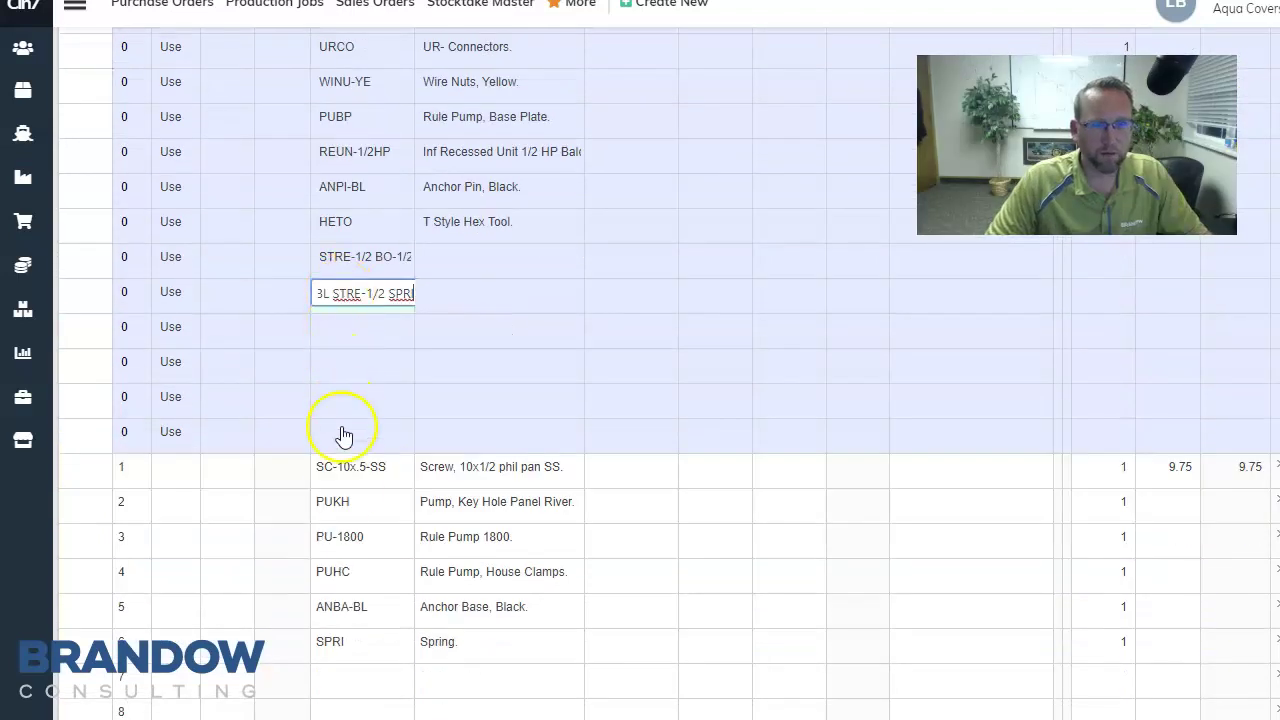
pyautogui.click(365, 543)
pyautogui.doubleClick(365, 508)
pyautogui.hotkey('ctrl', 'x')
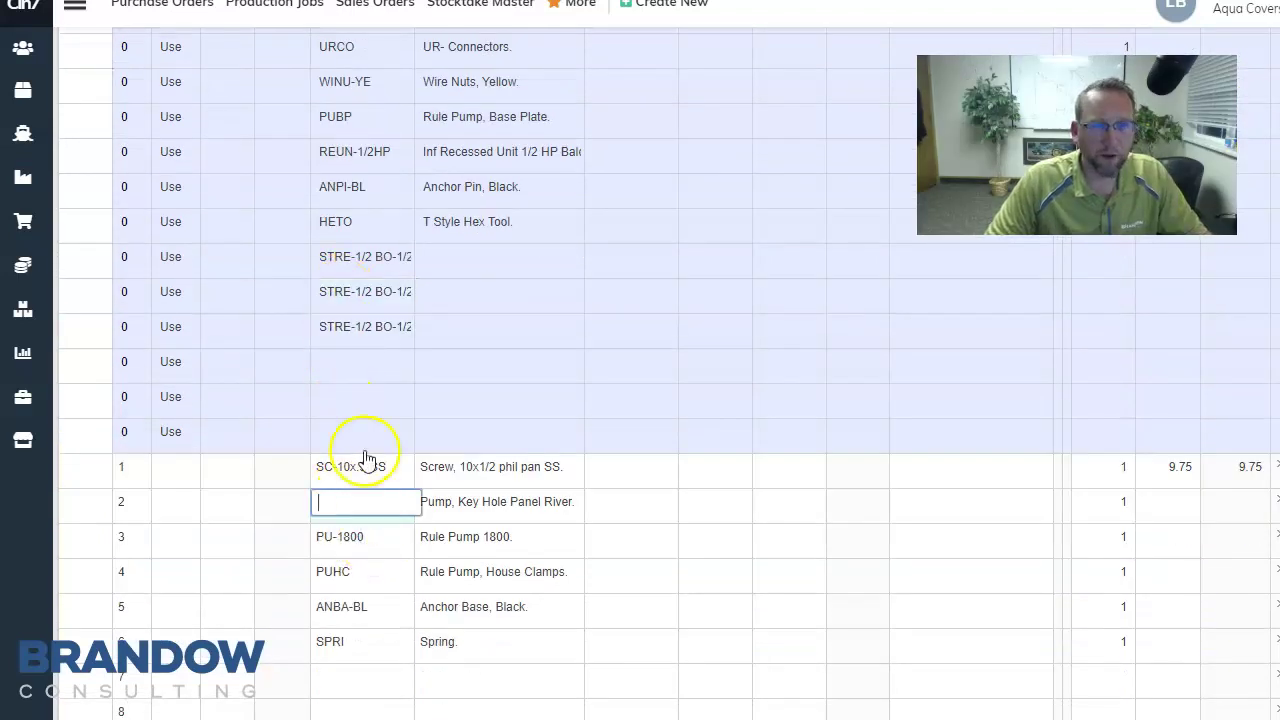
pyautogui.doubleClick(374, 292)
pyautogui.doubleClick(377, 260)
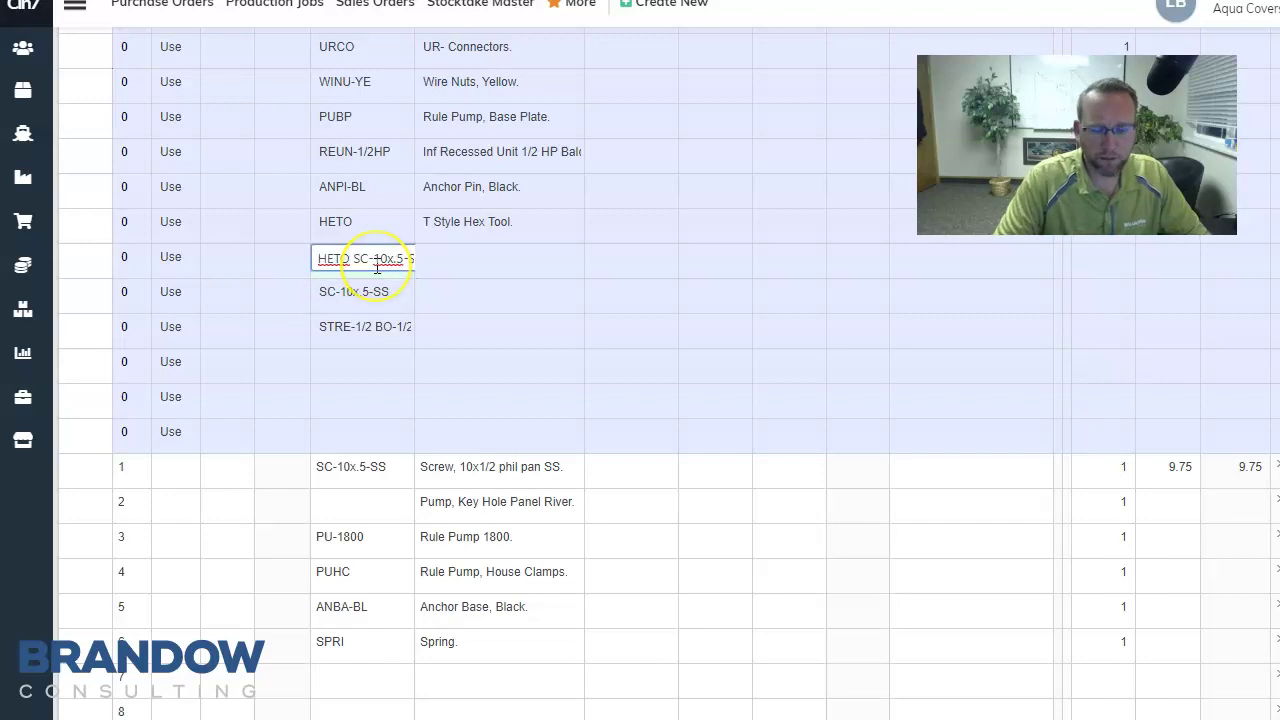
pyautogui.press('Left')
pyautogui.press('Left')
pyautogui.press('Left')
pyautogui.press('Left')
pyautogui.press('Left')
pyautogui.press('Left')
pyautogui.press('Left')
pyautogui.press('Left')
pyautogui.press('Left')
pyautogui.press('Left')
pyautogui.press('Left')
pyautogui.press('Left')
pyautogui.press('Left')
pyautogui.press('Left')
pyautogui.press('Left')
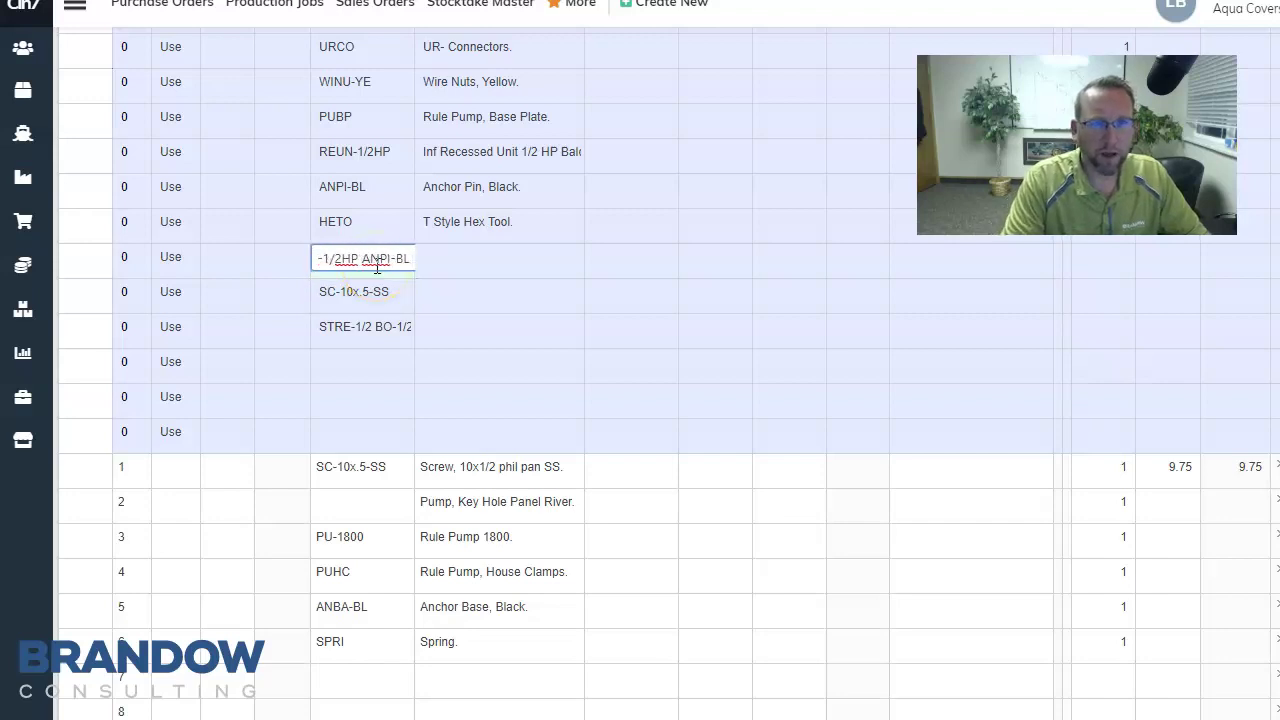
pyautogui.hotkey('ctrl', 'a')
pyautogui.hotkey('ctrl', 'x')
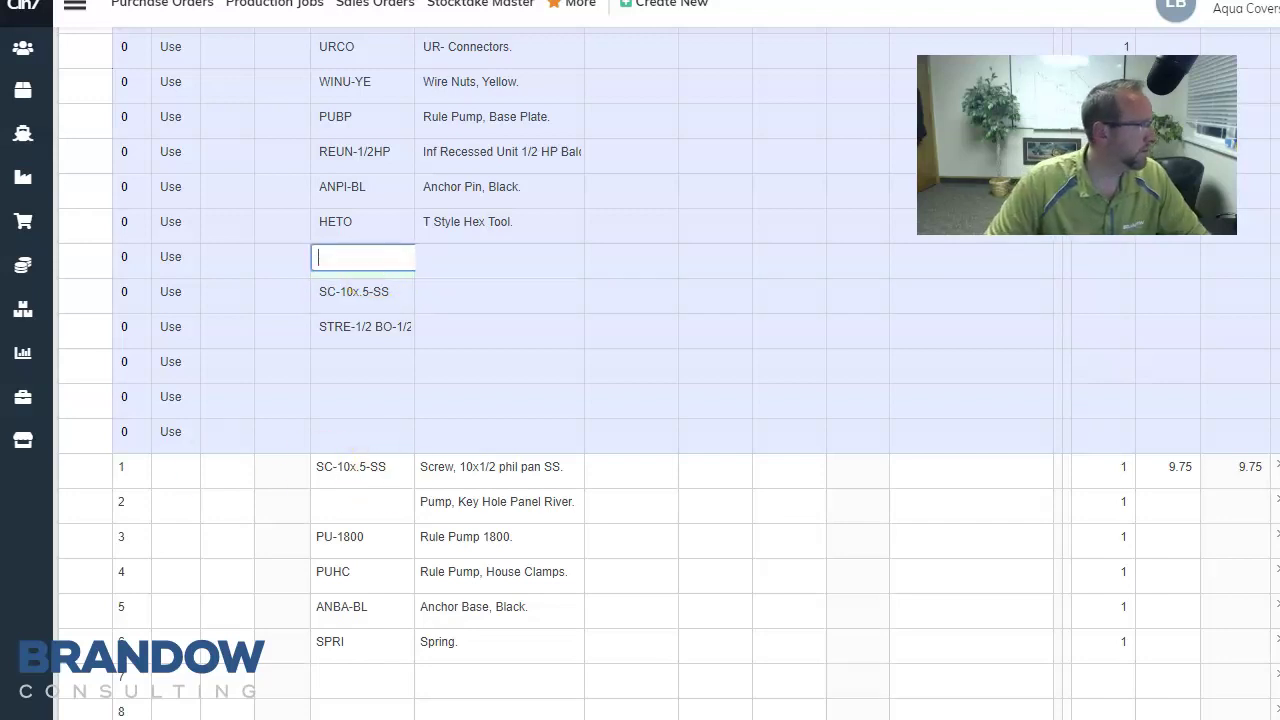
# Copy SC-10x.5-SS from Excel into the first empty code cell under HETO
pyautogui.hotkey('alt', 'Tab')
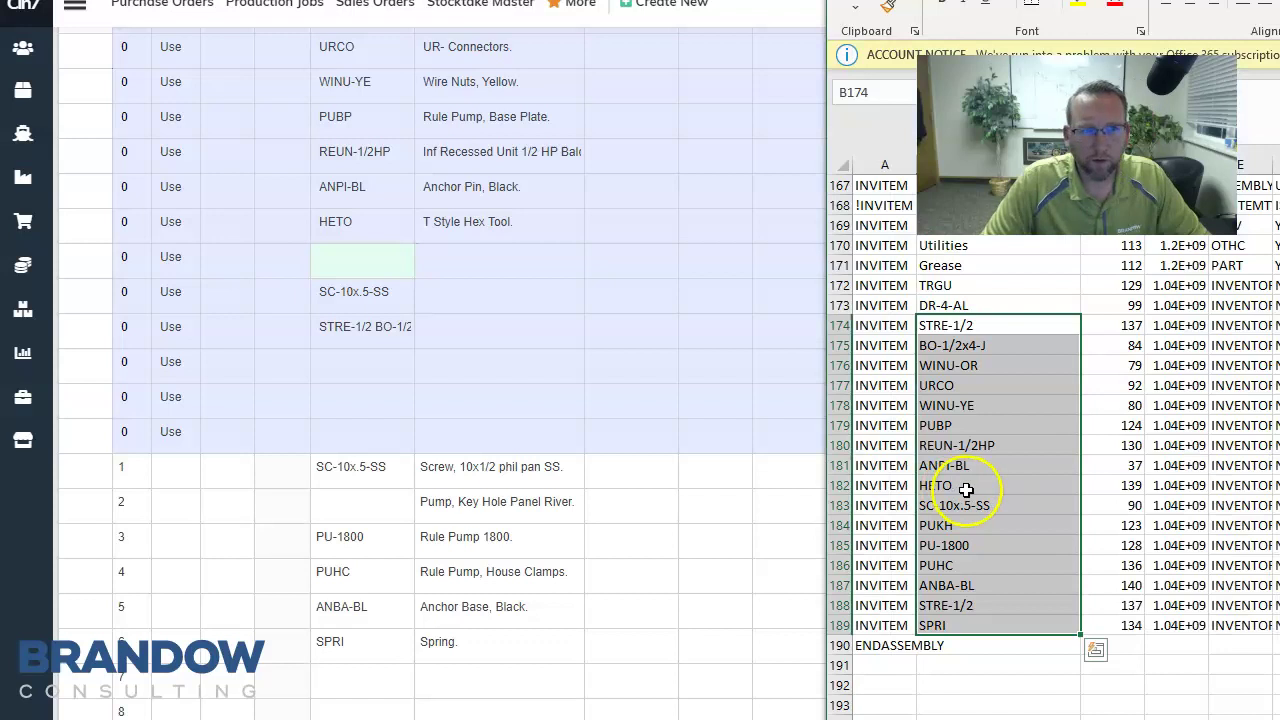
pyautogui.click(1013, 512)
pyautogui.doubleClick(1006, 505)
pyautogui.moveTo(1006, 505); pyautogui.dragTo(866, 505)
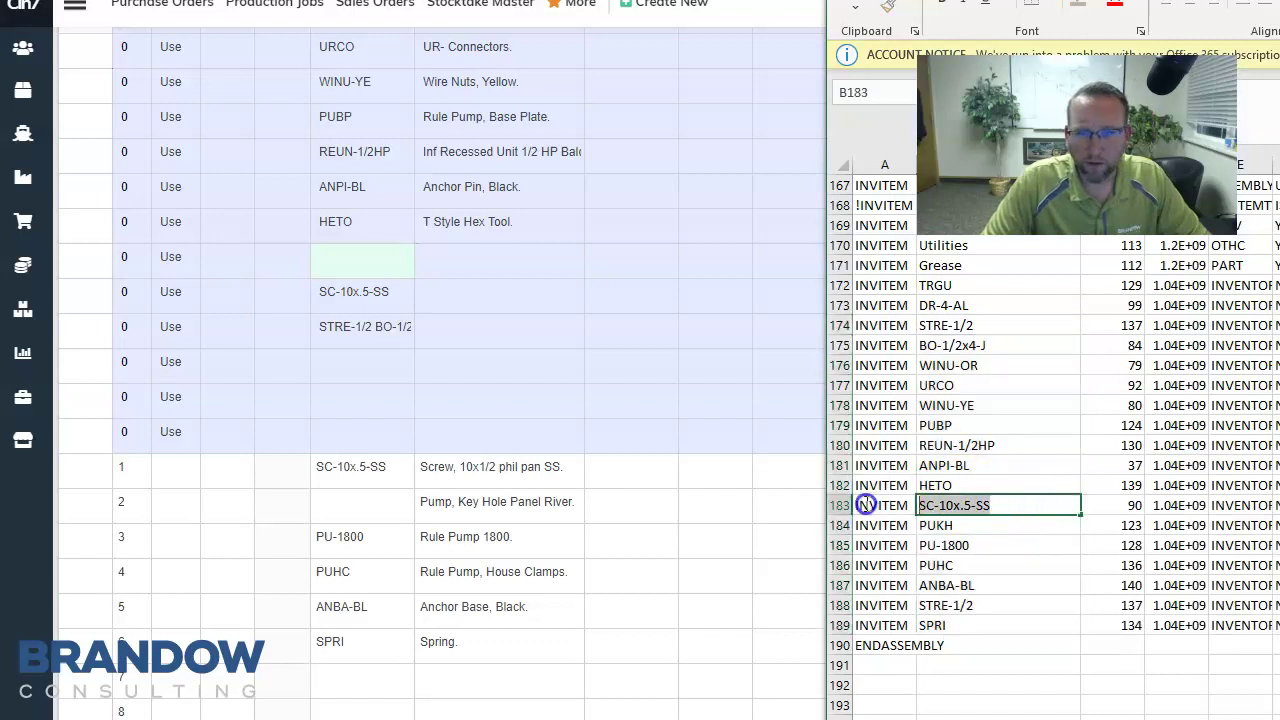
pyautogui.hotkey('ctrl', 'c')
pyautogui.hotkey('alt', 'Tab')
pyautogui.hotkey('ctrl', 'v')
pyautogui.click(317, 327)
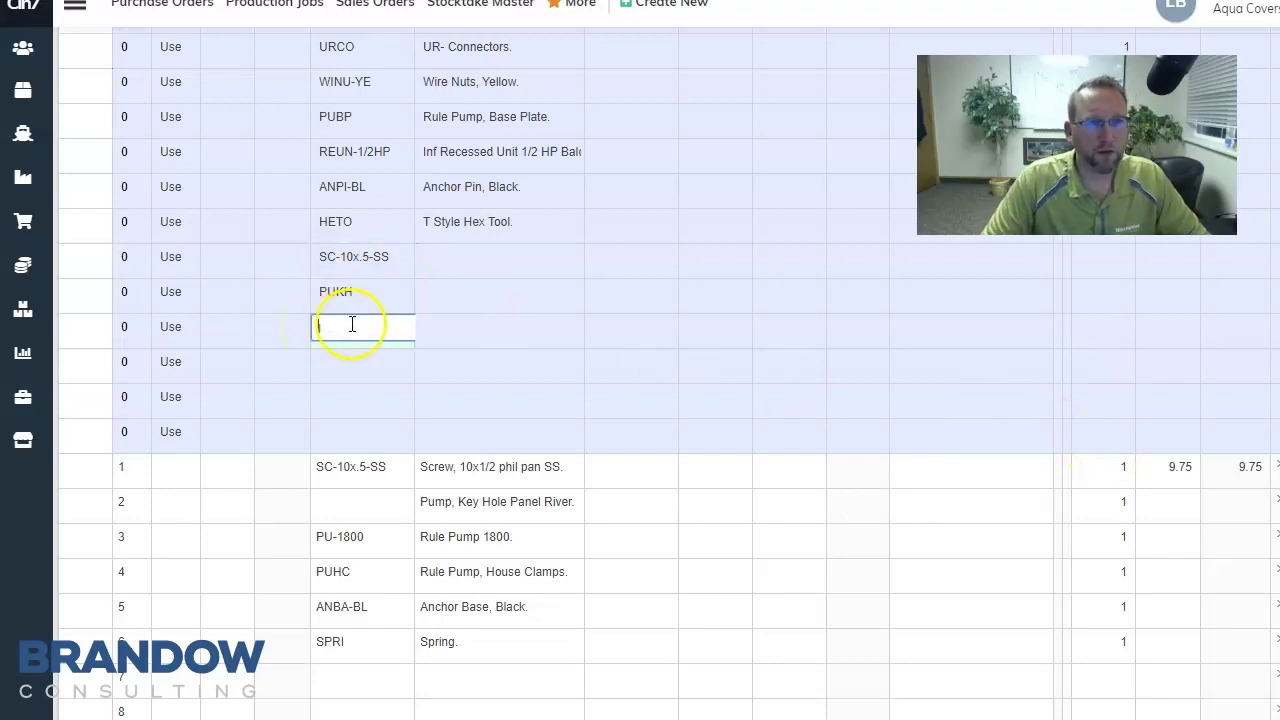
pyautogui.click(348, 327)
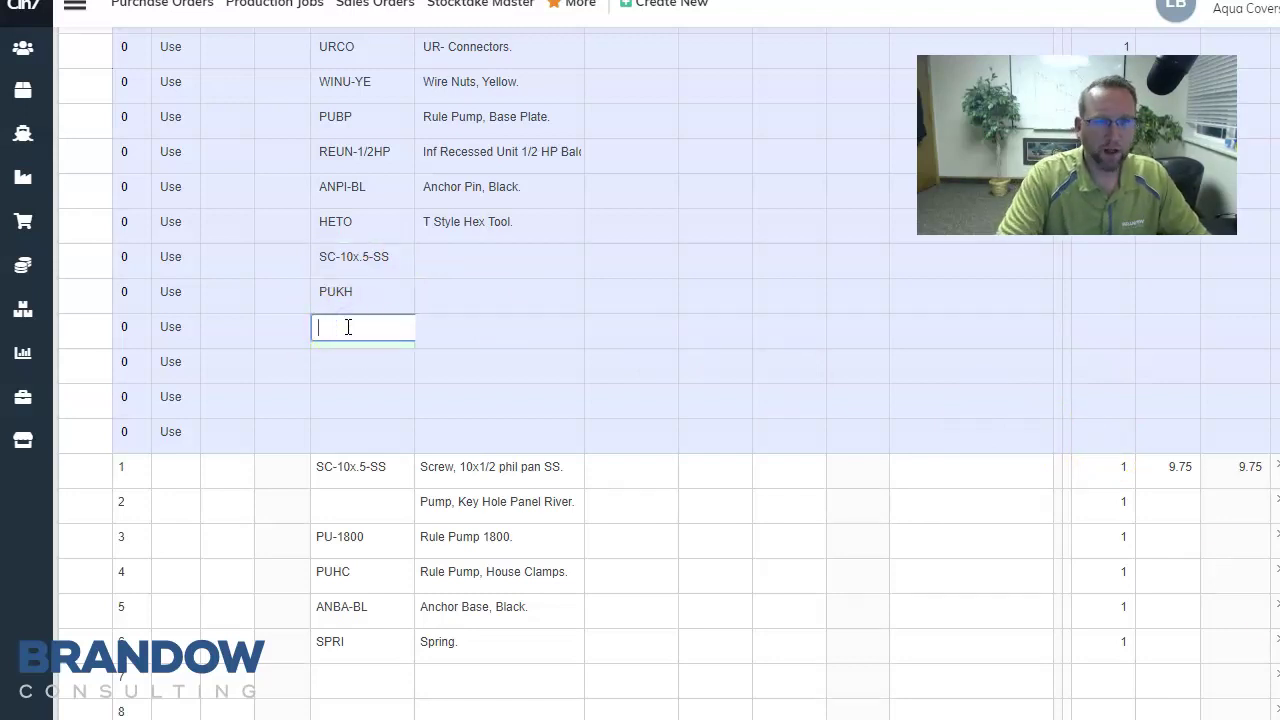
pyautogui.click(394, 256)
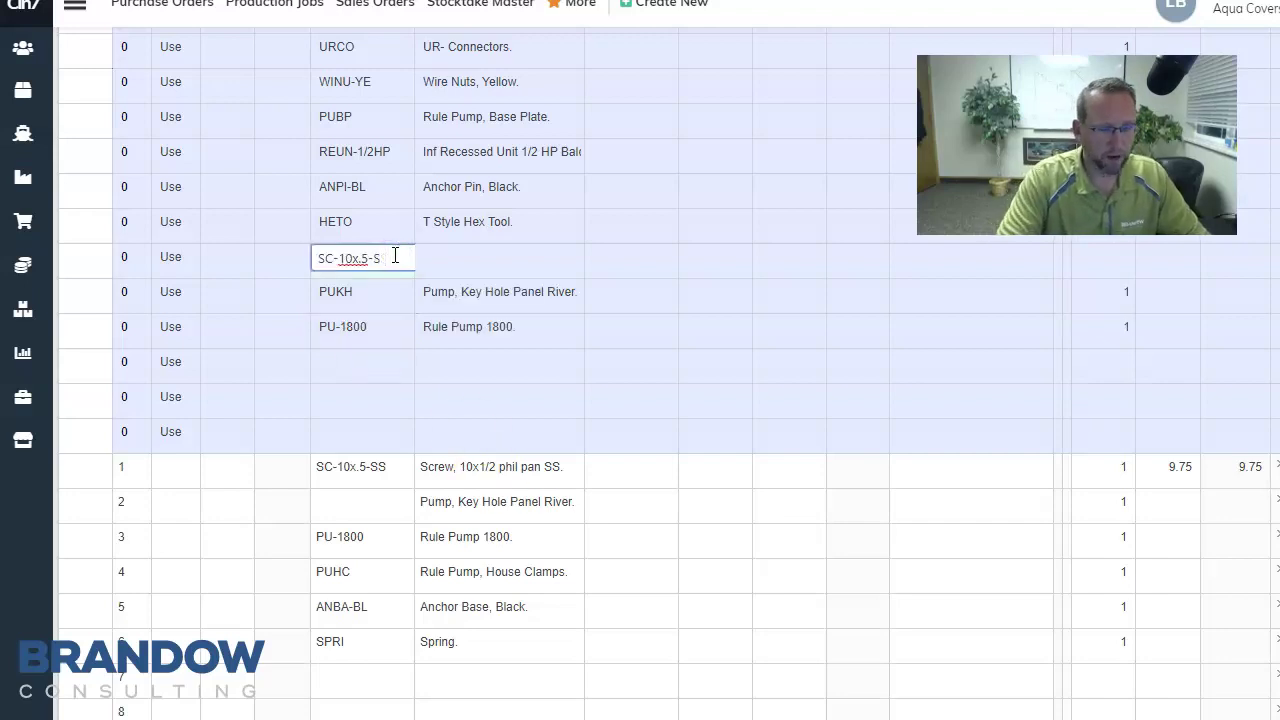
pyautogui.click(383, 536)
# Clear the leftover codes, including PUHC, ANBA-BL and SPRI, from the loose rows
pyautogui.press('BackSpace')
pyautogui.click(380, 573)
pyautogui.press('BackSpace')
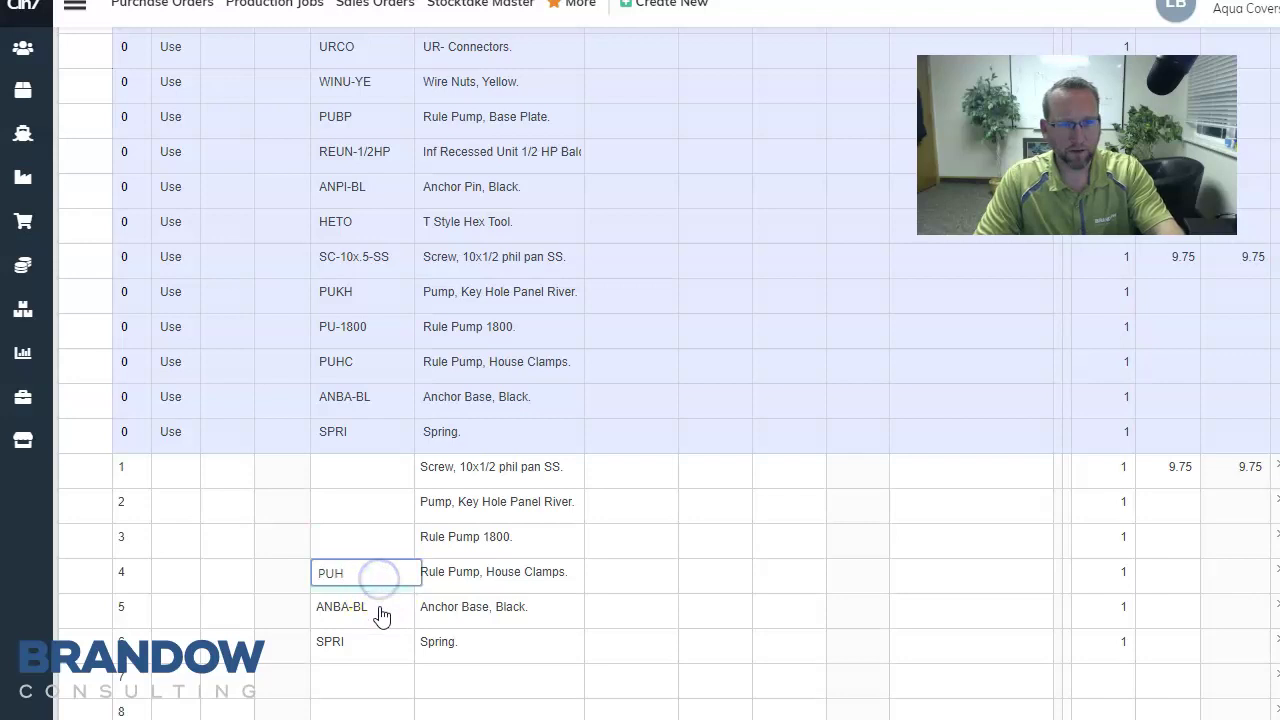
pyautogui.click(374, 605)
pyautogui.press('BackSpace')
pyautogui.press('BackSpace')
pyautogui.press('BackSpace')
pyautogui.press('BackSpace')
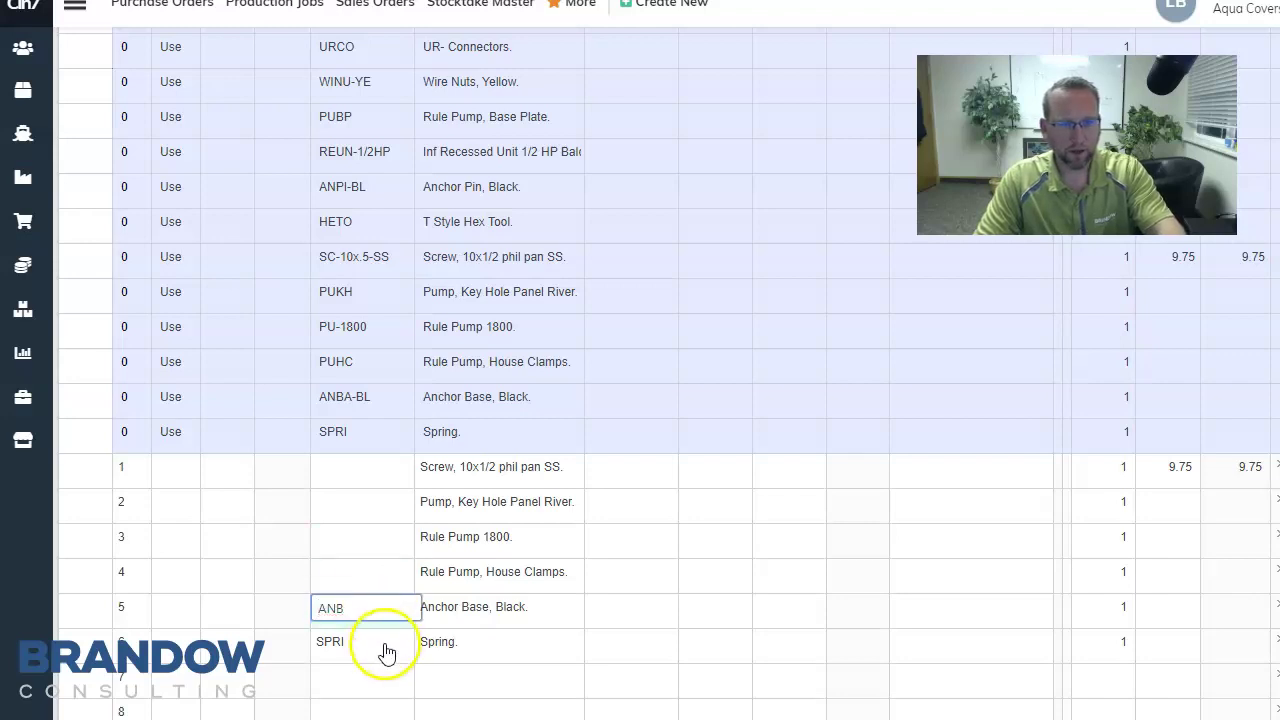
pyautogui.press('BackSpace')
pyautogui.press('BackSpace')
pyautogui.press('BackSpace')
pyautogui.click(385, 643)
pyautogui.press('BackSpace')
pyautogui.press('BackSpace')
pyautogui.press('BackSpace')
pyautogui.press('BackSpace')
# Clear the 'Rule Pump 1800.' and 'Rule Pump, House Clamps.' descriptions from the loose rows
pyautogui.click(500, 571)
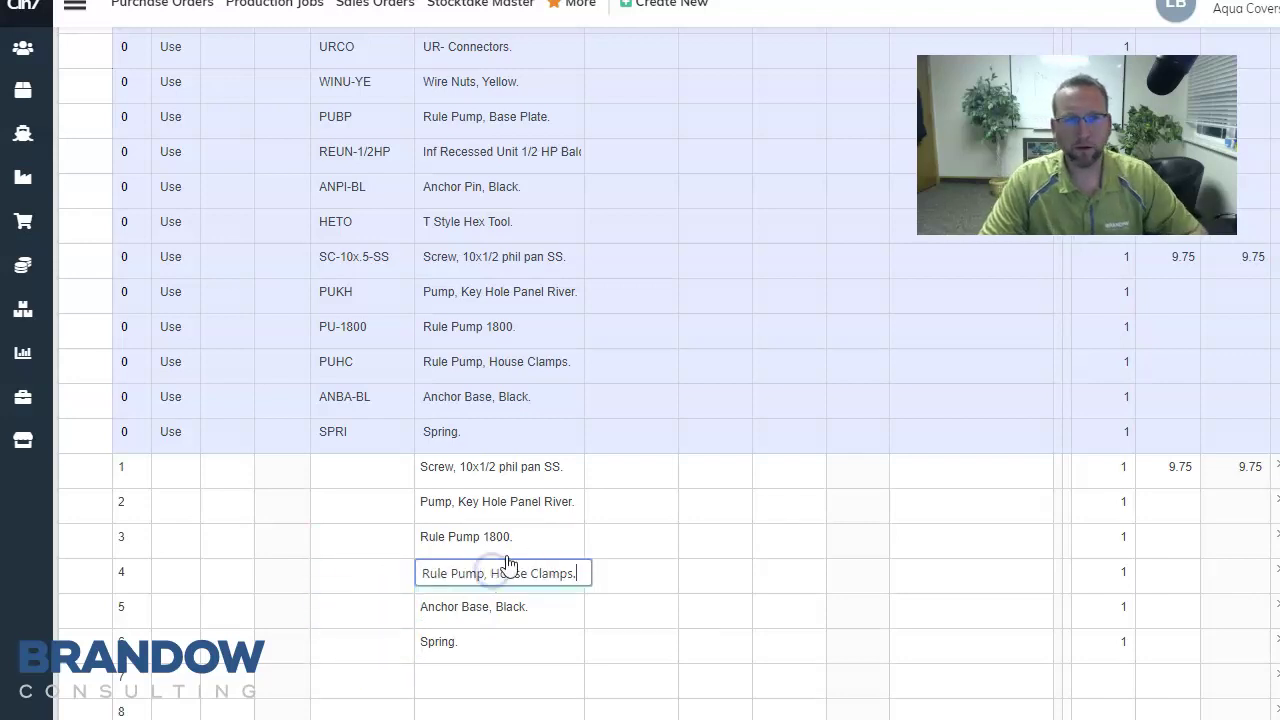
pyautogui.click(466, 536)
pyautogui.press('BackSpace')
pyautogui.click(557, 577)
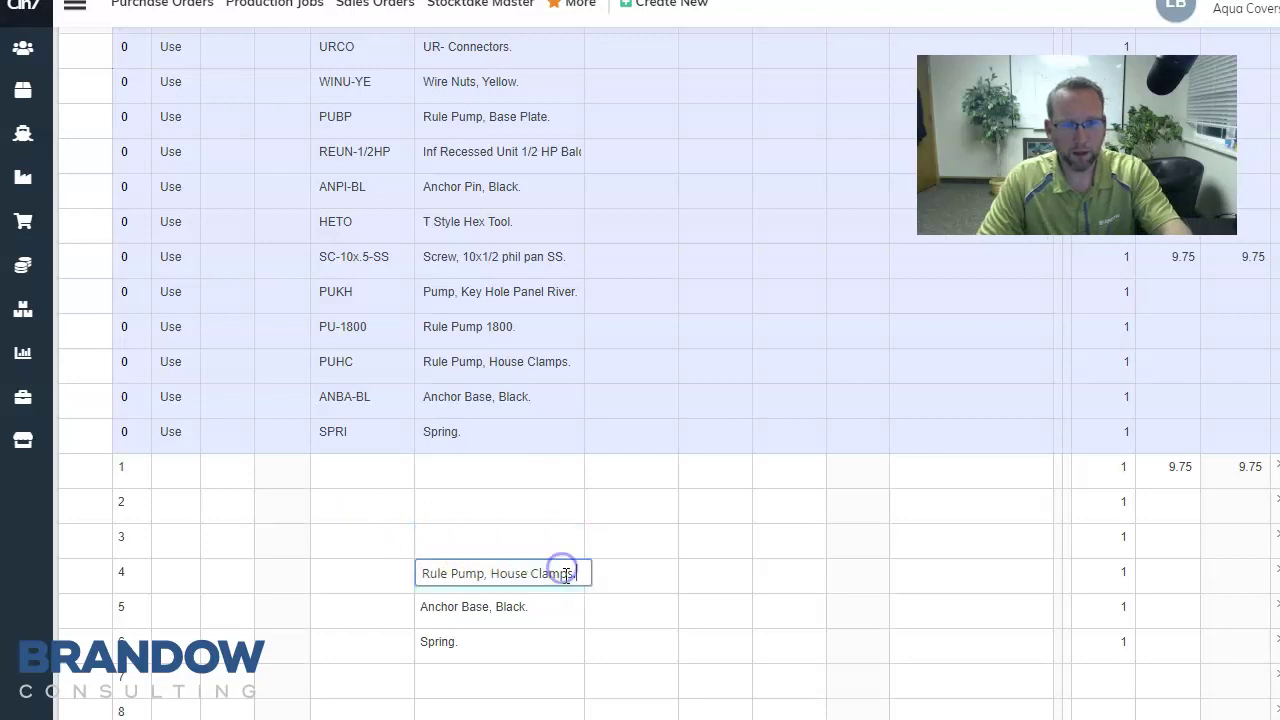
pyautogui.hotkey('ctrl', 'a')
pyautogui.press('BackSpace')
# Enter unit costs for the components, including 45.00 and 175.00 for the Box
pyautogui.scroll(3, 640, 400)
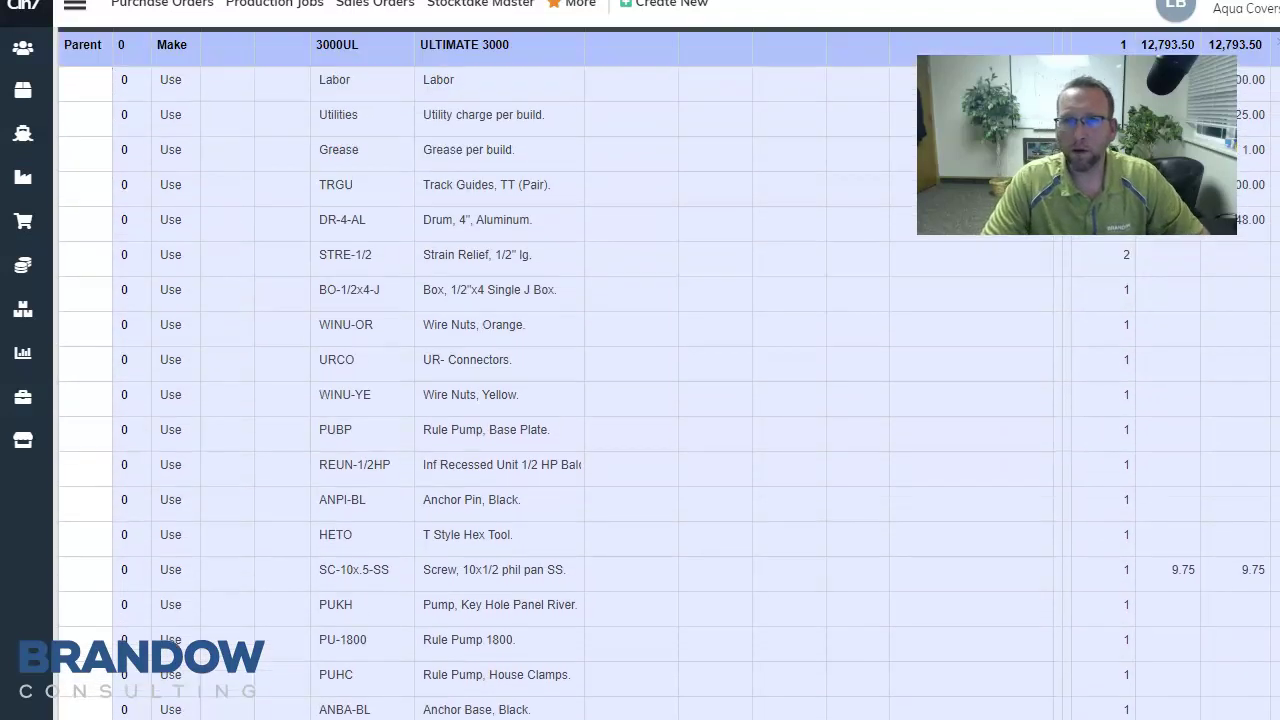
pyautogui.scroll(1, 201, 656)
pyautogui.scroll(2, 168, 655)
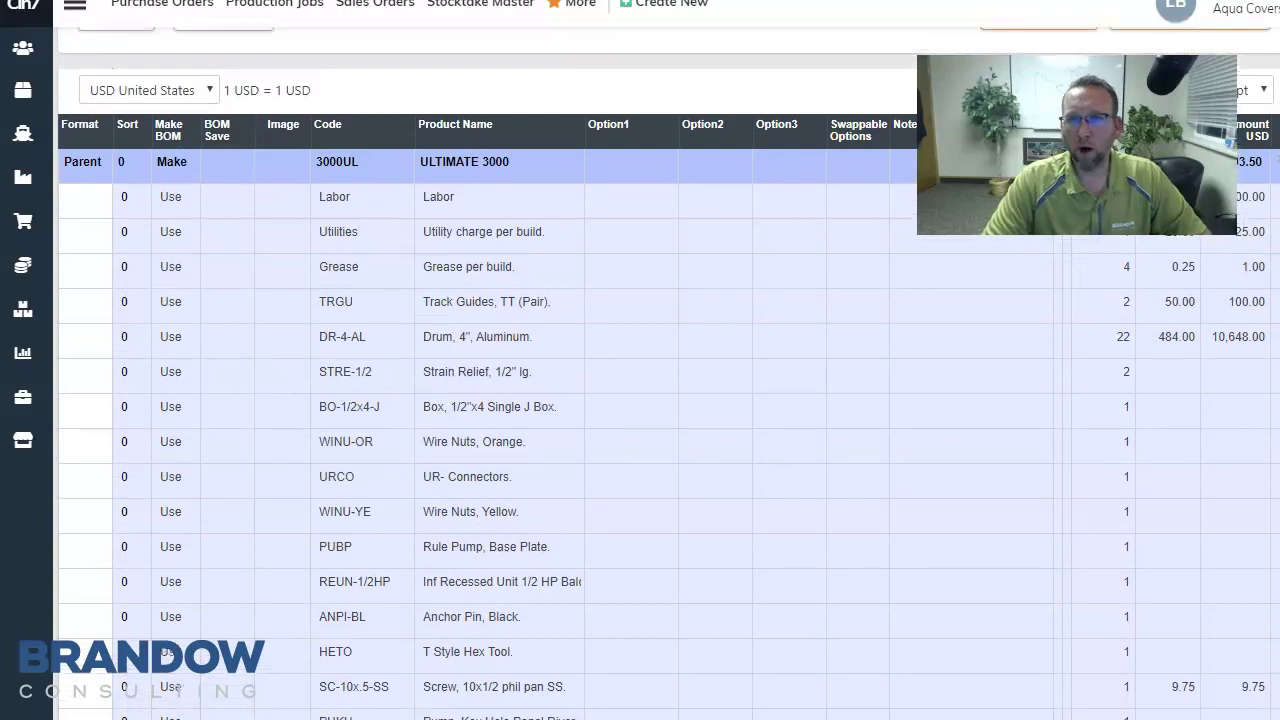
pyautogui.scroll(-1, 668, 374)
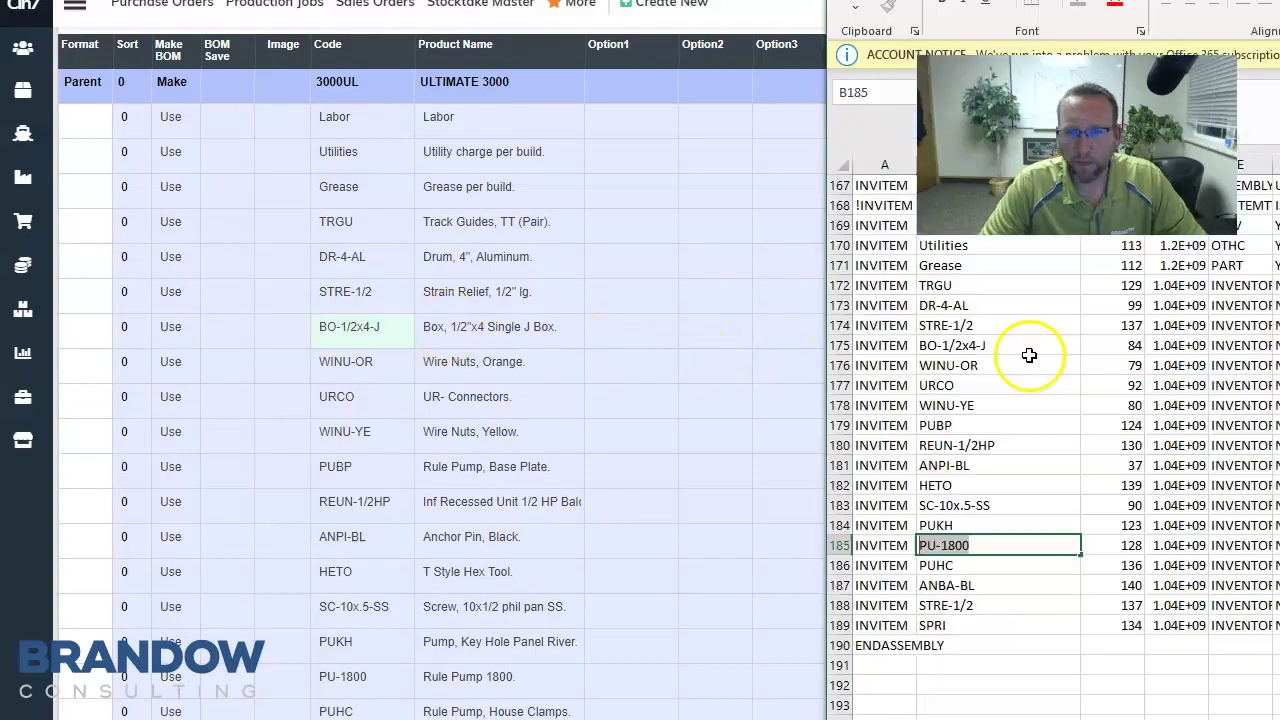
pyautogui.click(1121, 328)
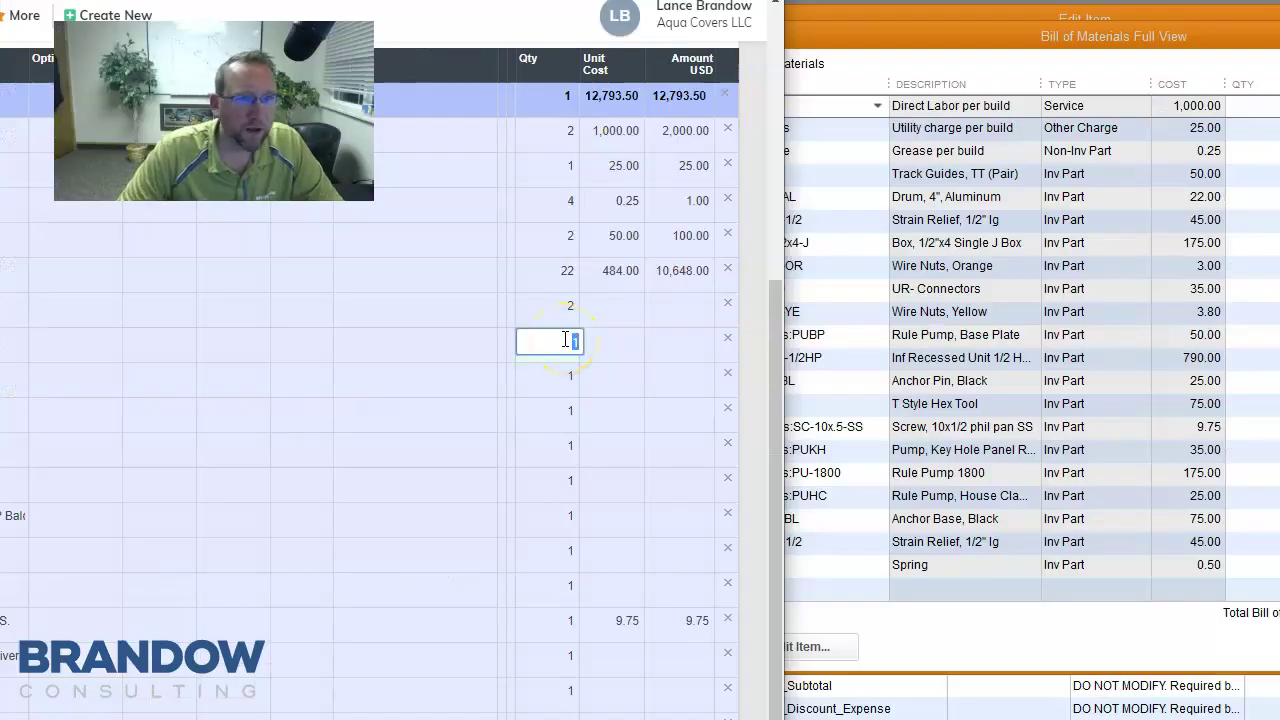
pyautogui.click(585, 310)
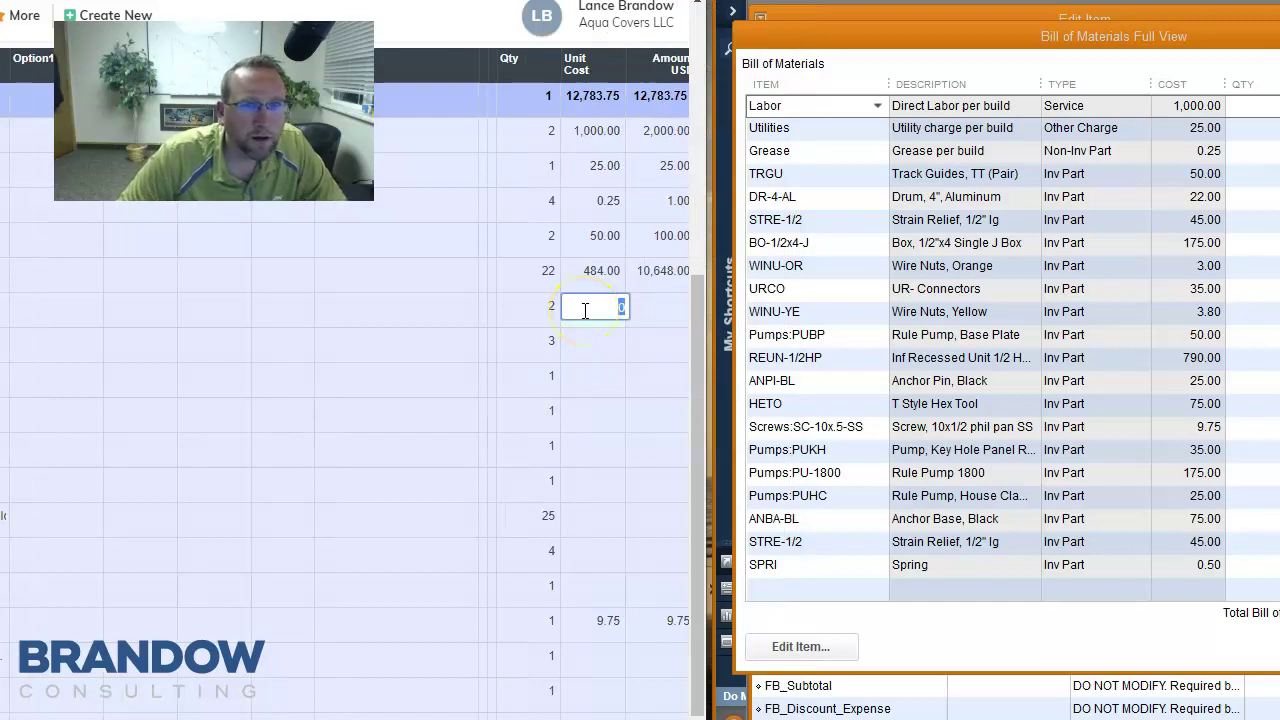
pyautogui.write('45')
pyautogui.click(587, 342)
pyautogui.write('175')
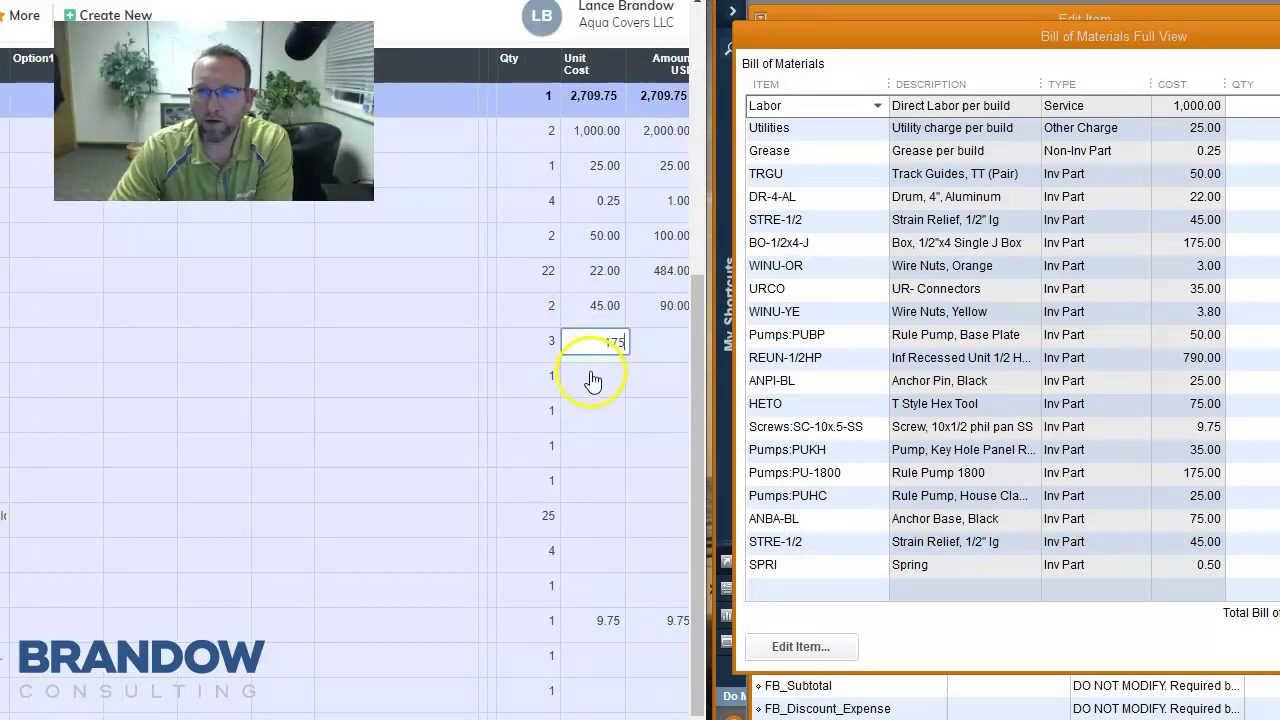
pyautogui.click(593, 378)
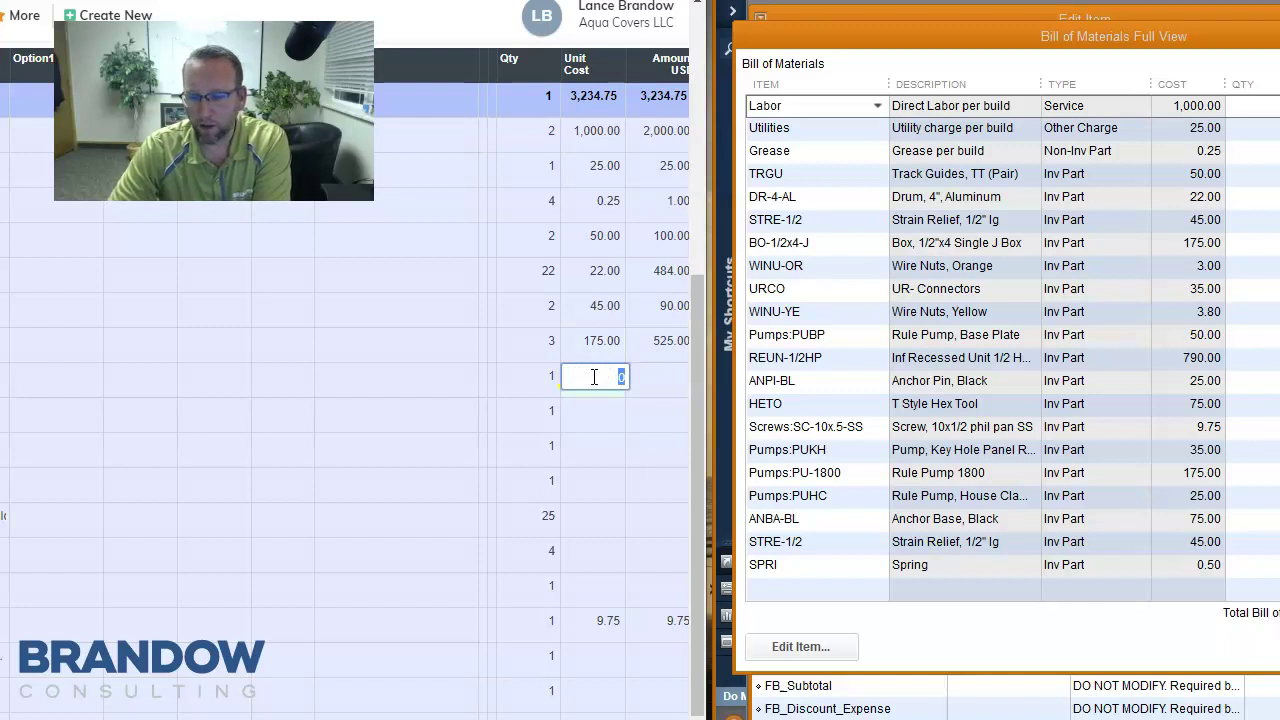
pyautogui.click(805, 547)
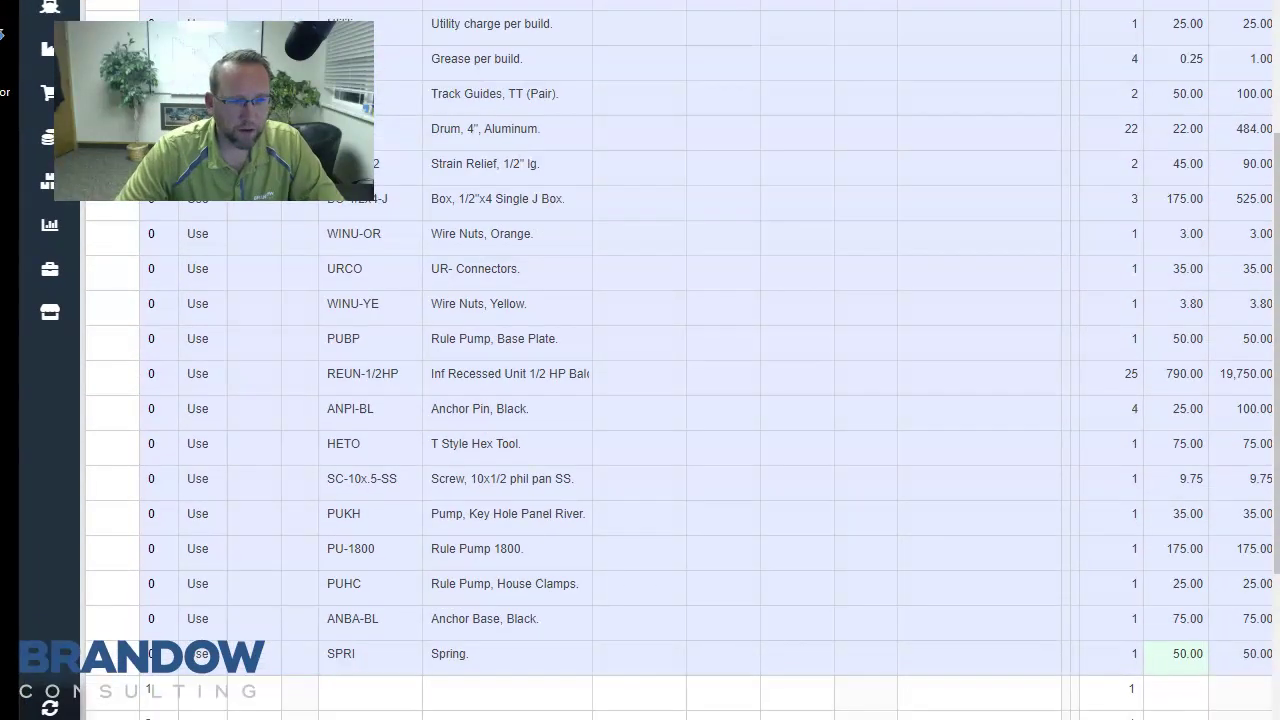
# Add a STRE-1/2 Strain Relief line after Spring at 45.00 unit cost
pyautogui.rightClick(112, 670)
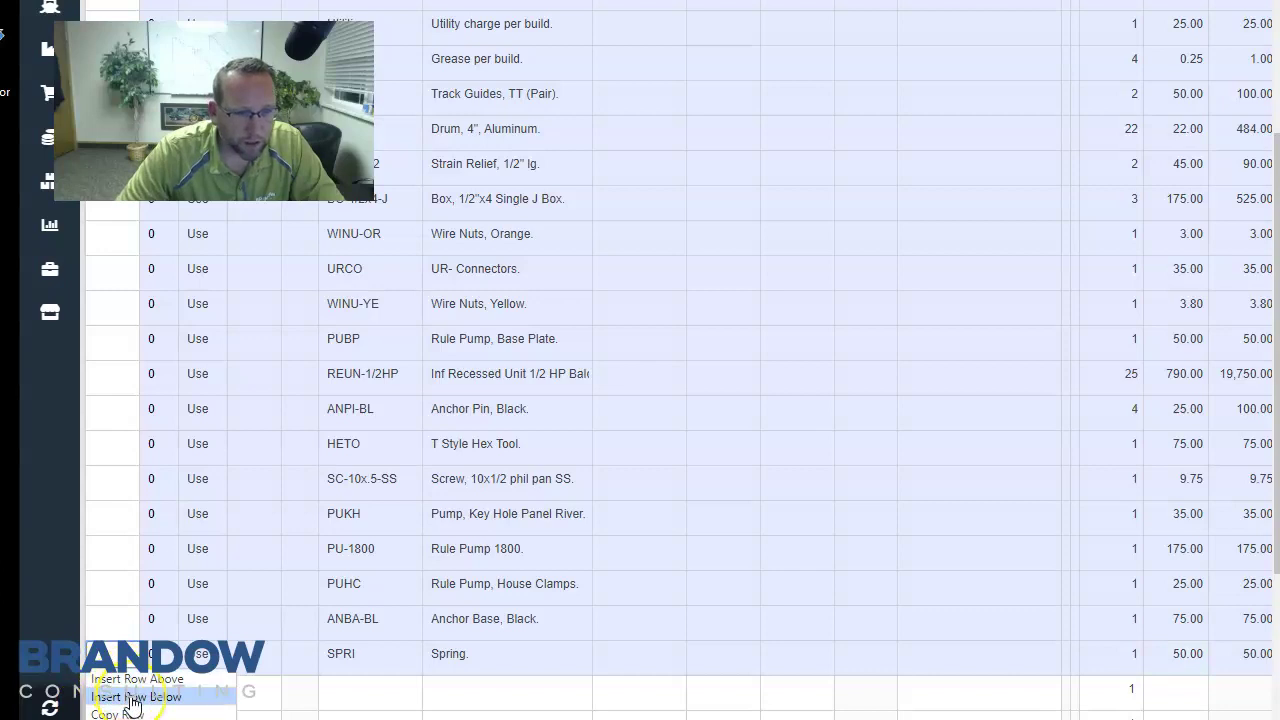
pyautogui.click(135, 700)
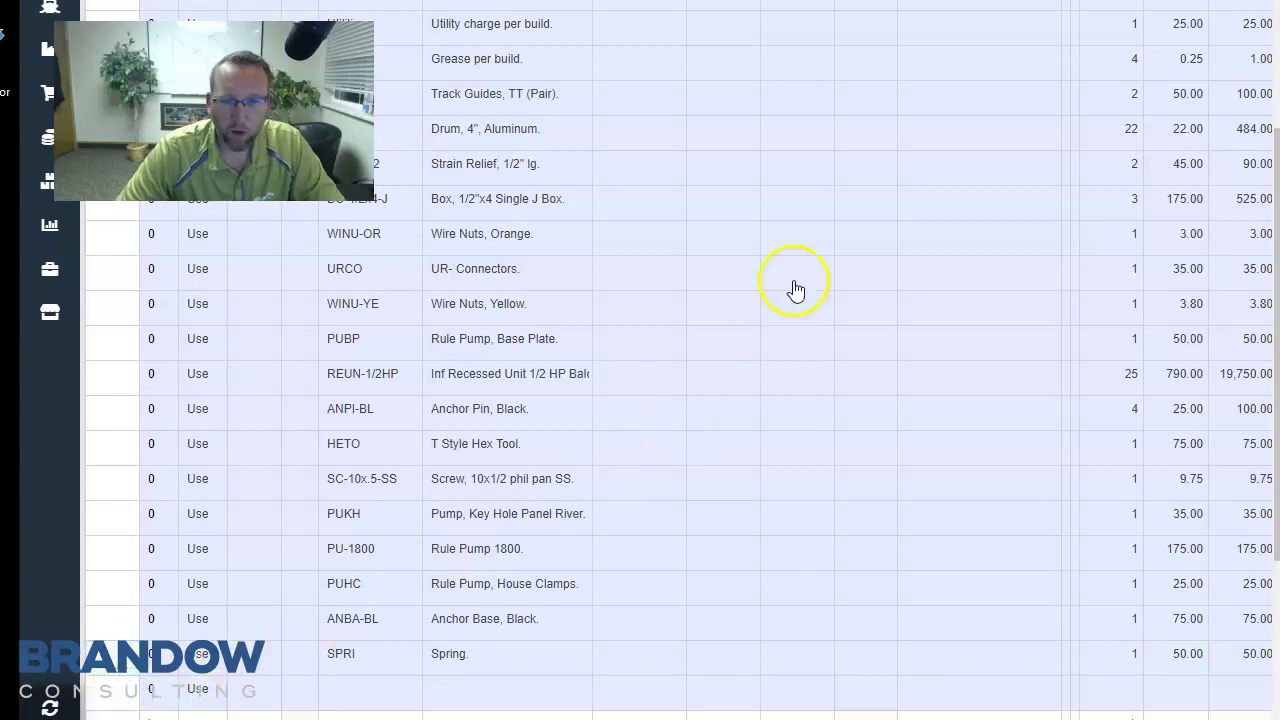
pyautogui.scroll(-2, 806, 271)
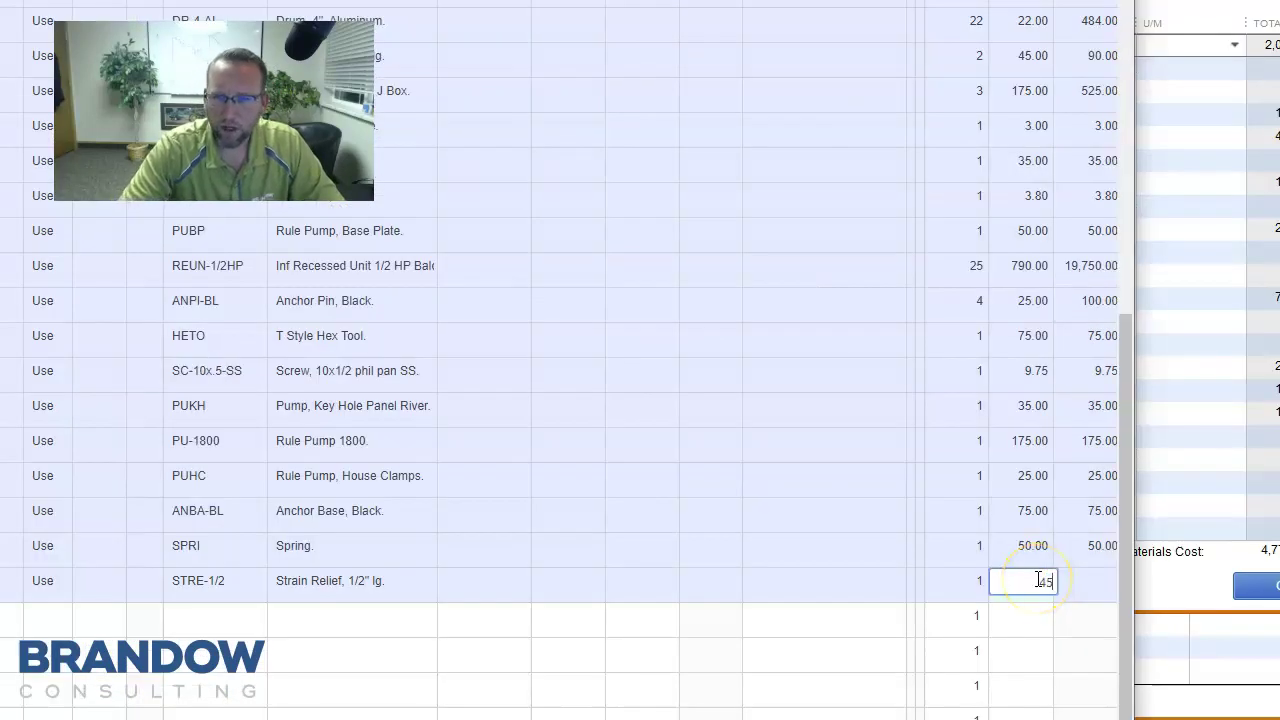
pyautogui.click(686, 634)
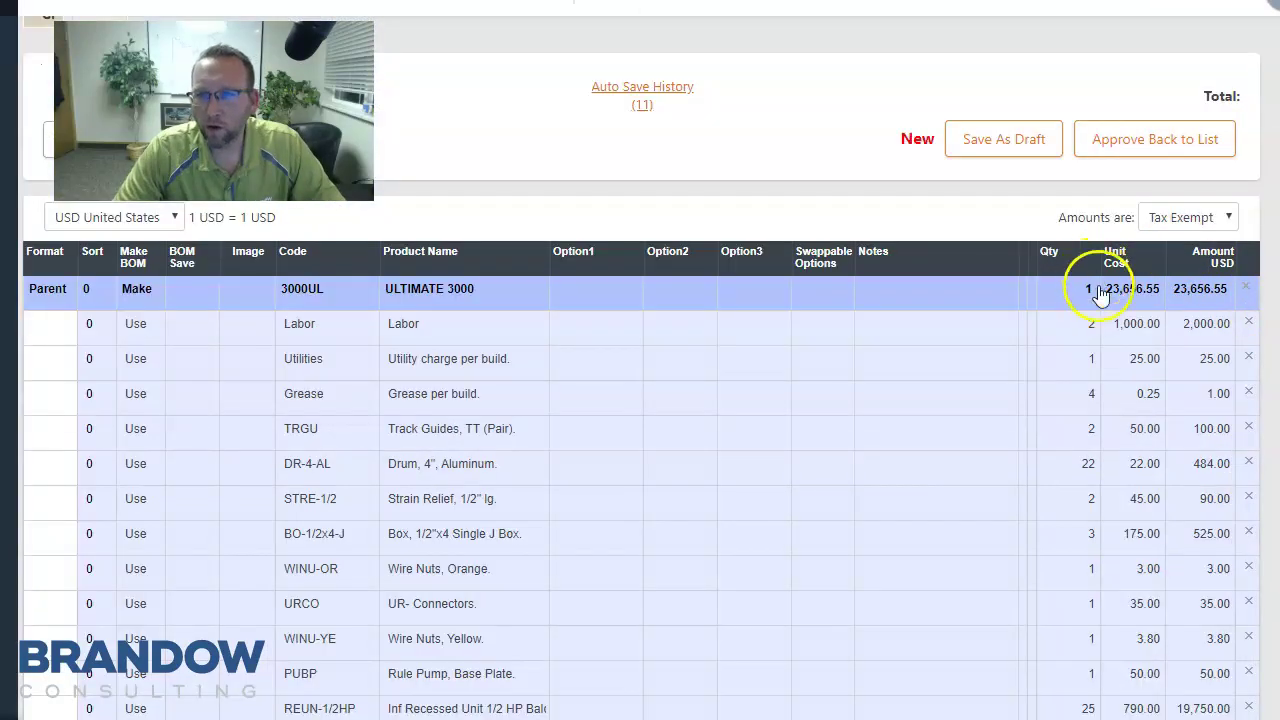
# Compare the Cin7 BOM against the QuickBooks bill of materials totalling 4,774.65
pyautogui.hotkey('alt', 'Tab')
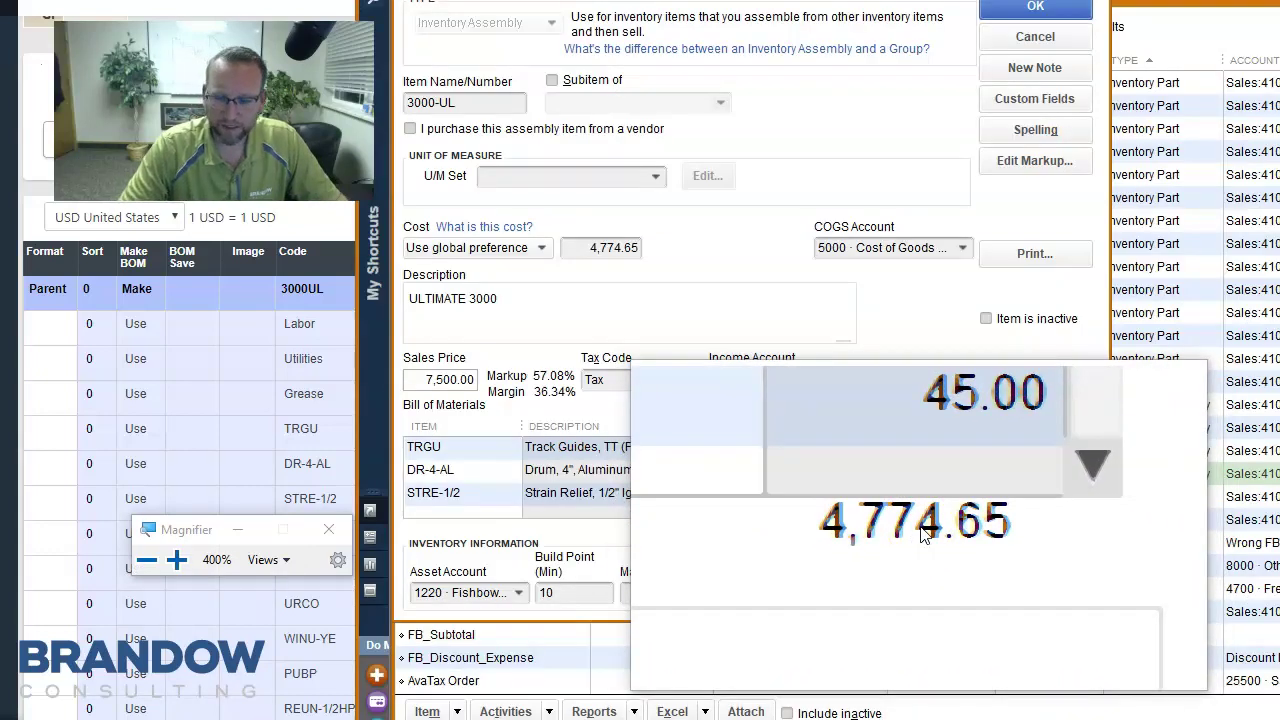
pyautogui.press('super+Escape')
pyautogui.hotkey('alt', 'Tab')
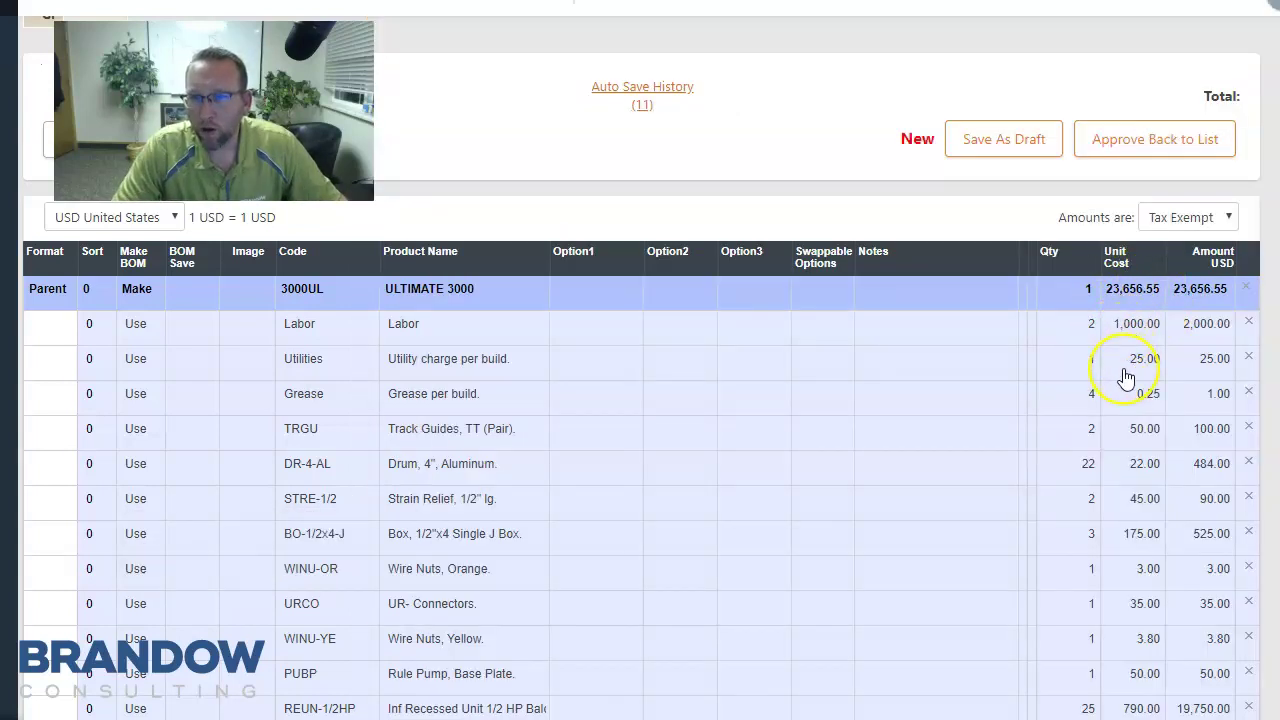
pyautogui.scroll(-5, 1127, 377)
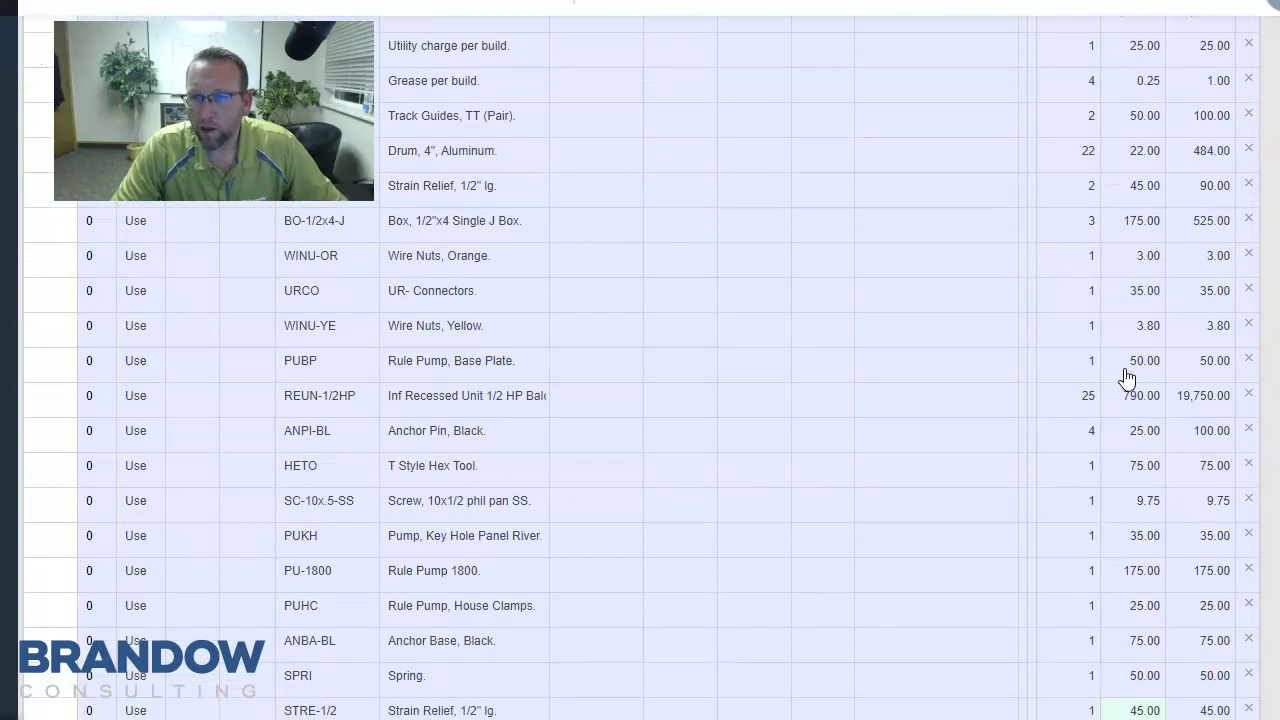
pyautogui.scroll(3, 1046, 374)
pyautogui.scroll(-2, 1070, 420)
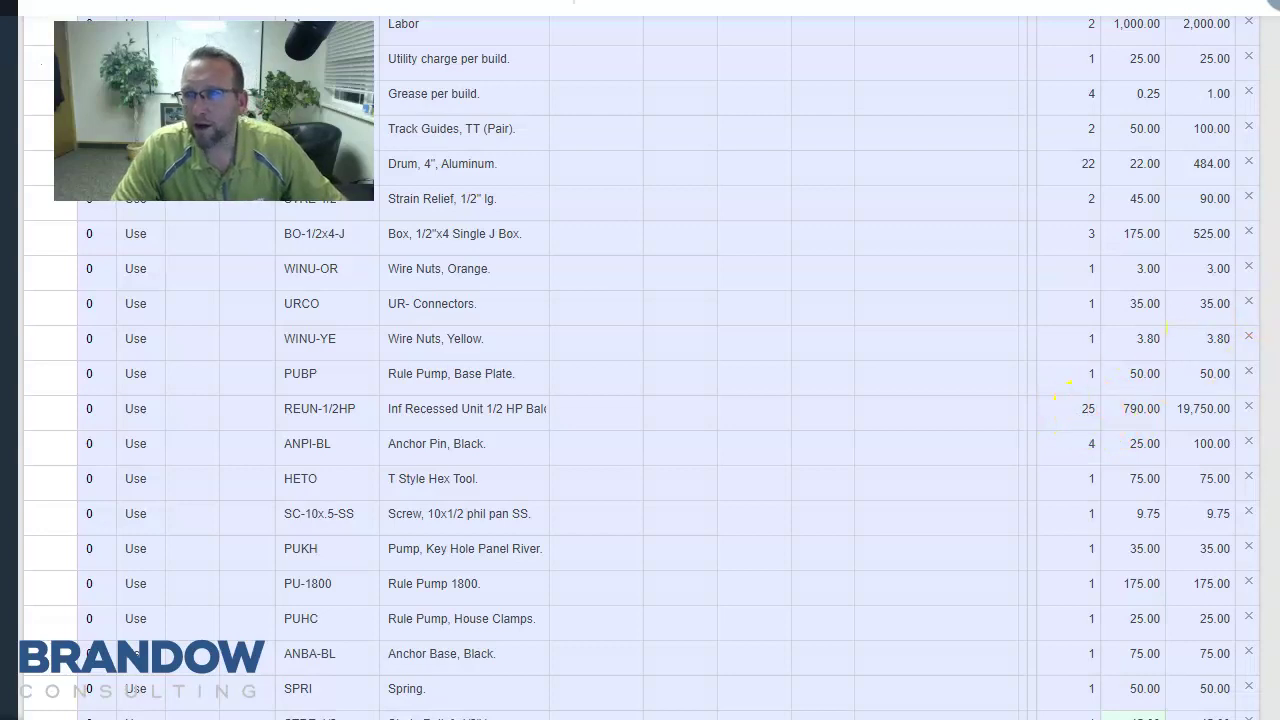
pyautogui.hotkey('alt', 'Tab')
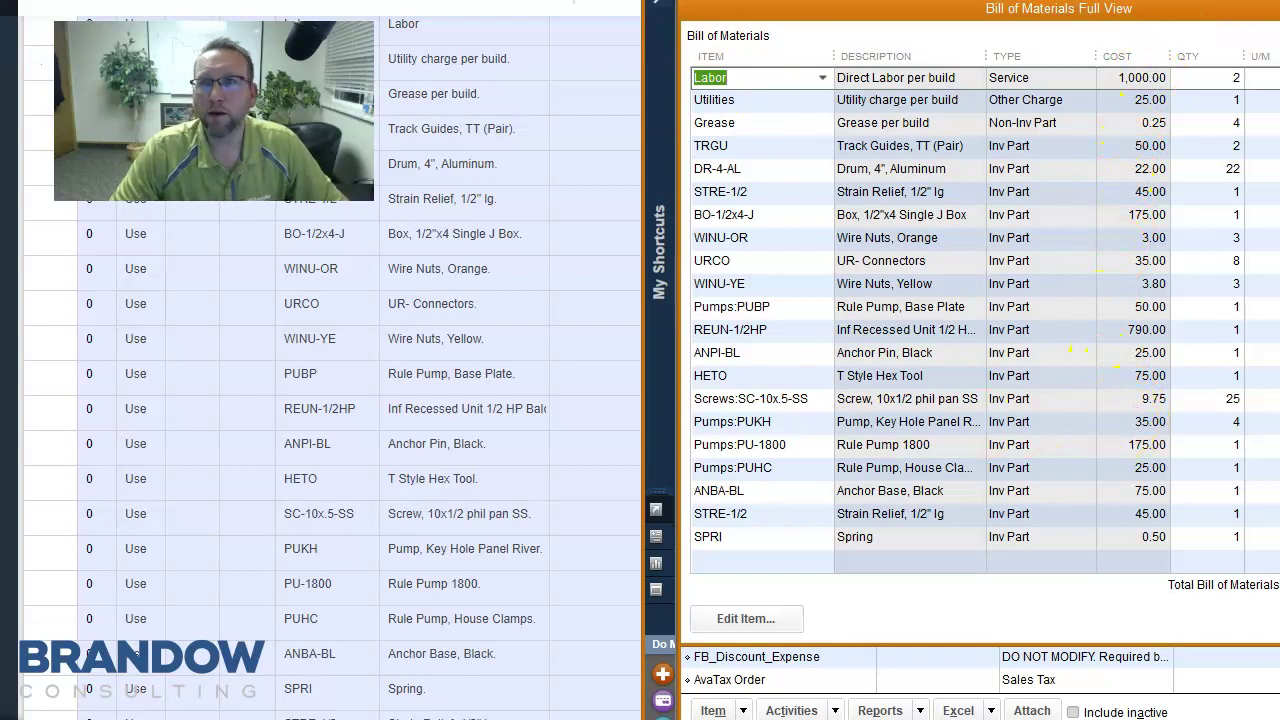
pyautogui.hotkey('alt', 'Tab')
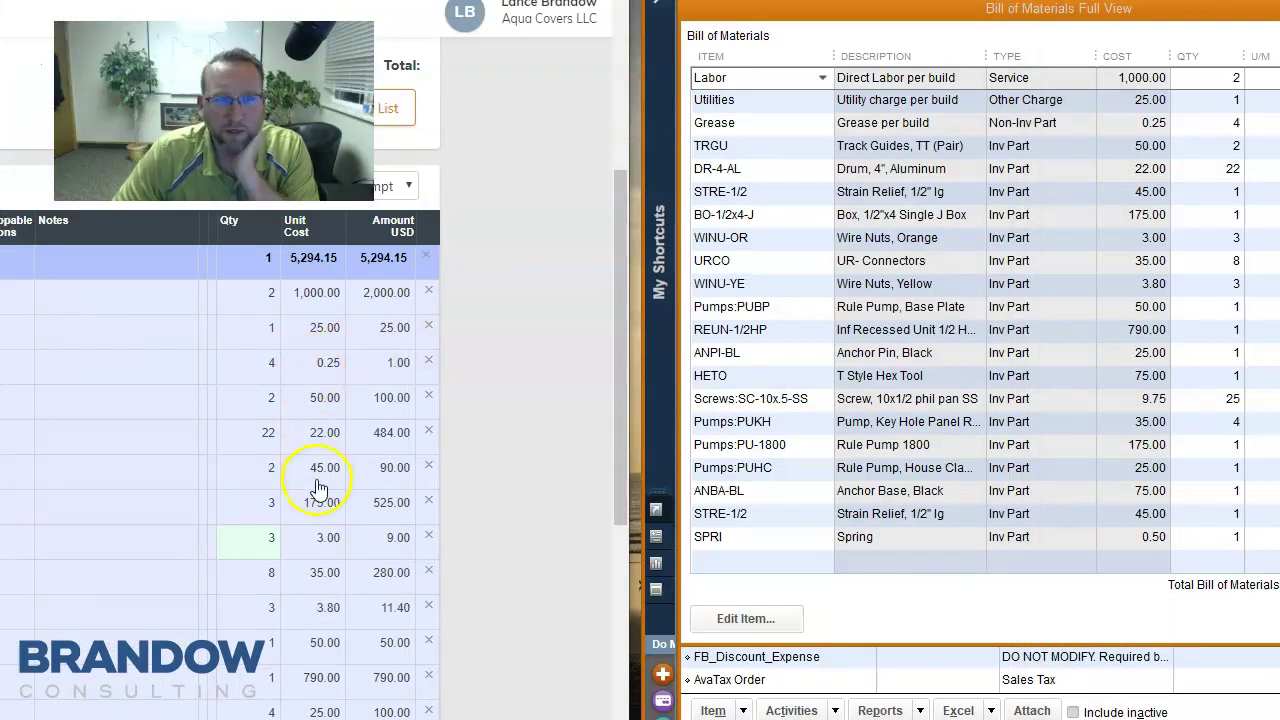
pyautogui.scroll(-4, 318, 488)
# Change Spring's unit cost to 0.50 and check the BOM total
pyautogui.click(303, 557)
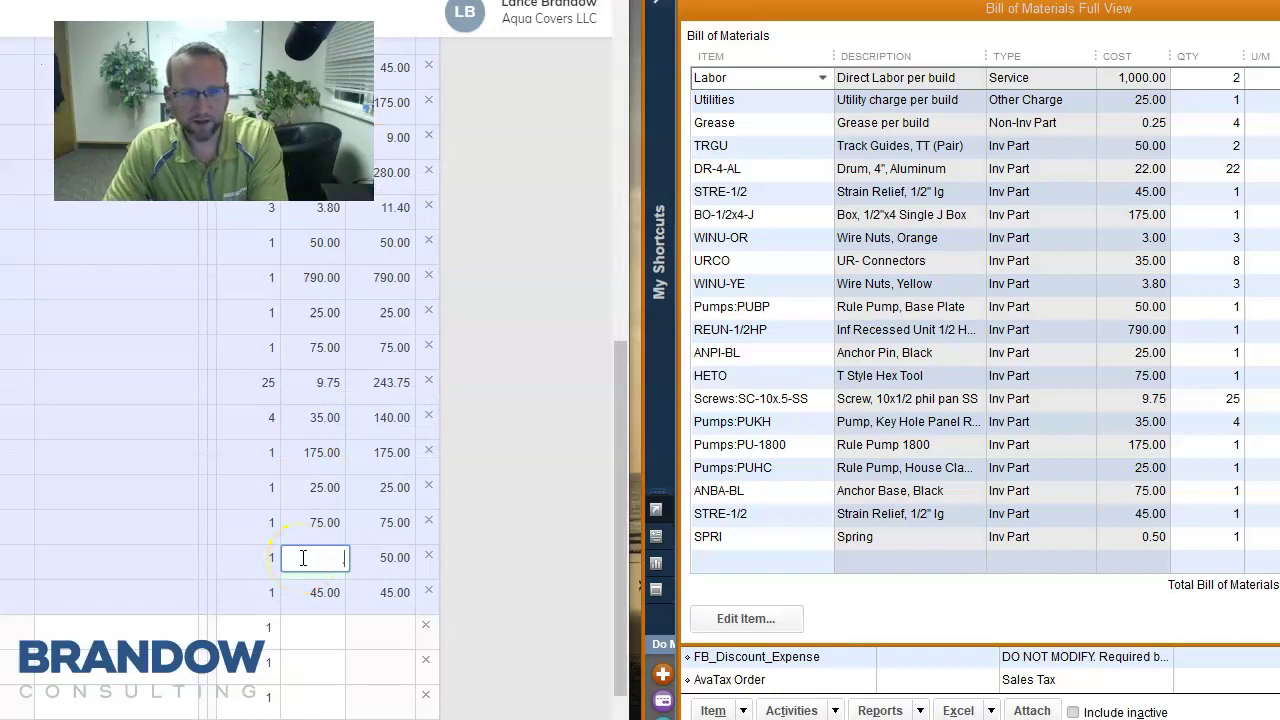
pyautogui.write('.50')
pyautogui.scroll(4, 300, 430)
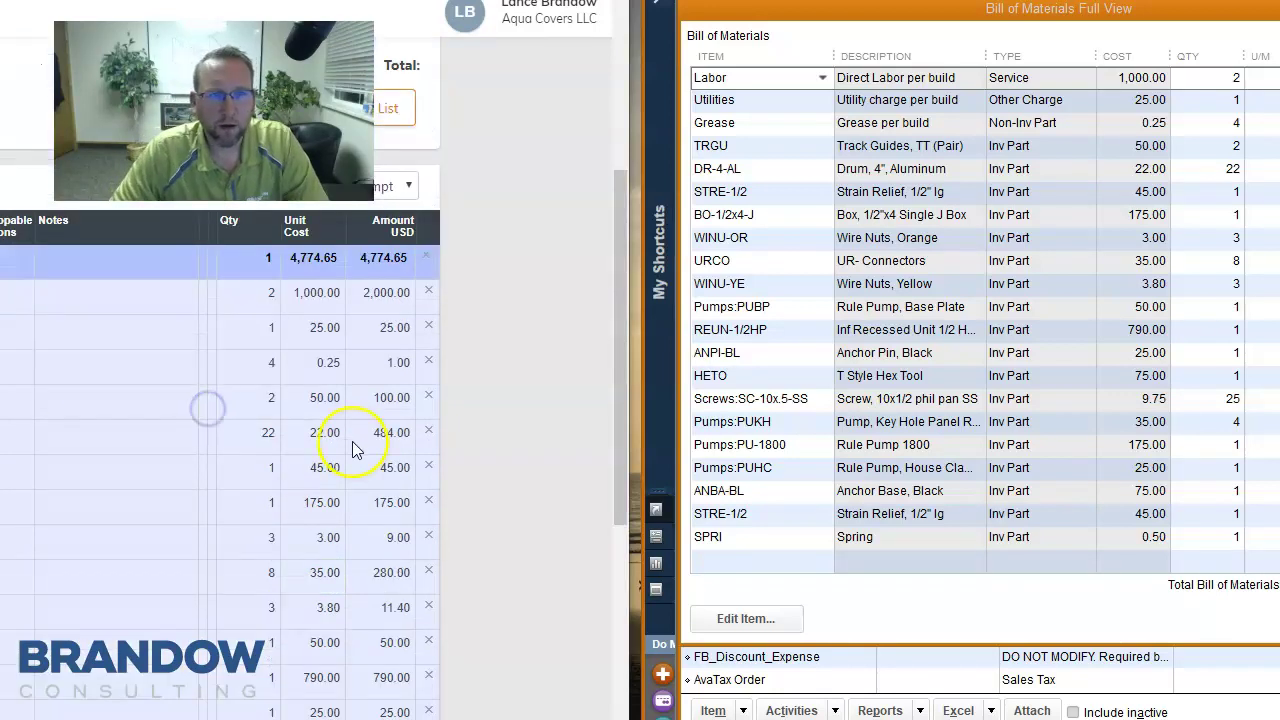
pyautogui.press('super+plus')
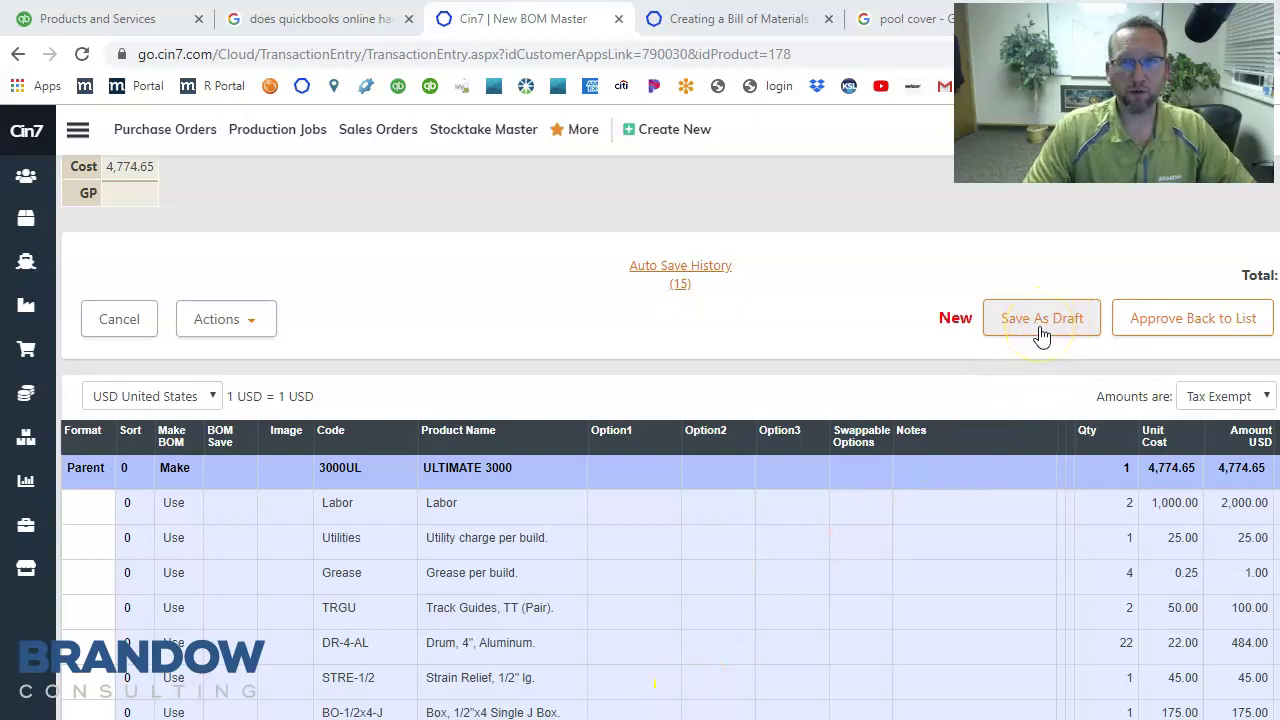
# Approve the ULTIMATE 3000 BOM and go to the Production Jobs list
pyautogui.click(1146, 331)
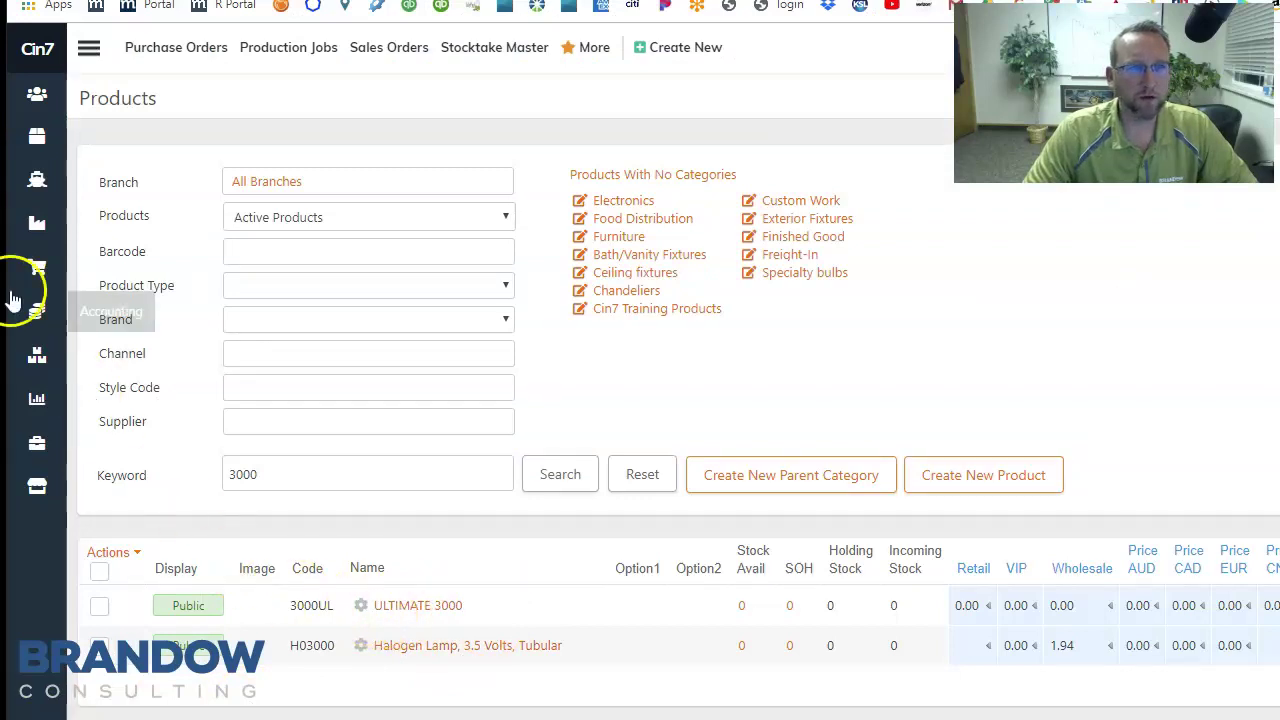
pyautogui.click(37, 232)
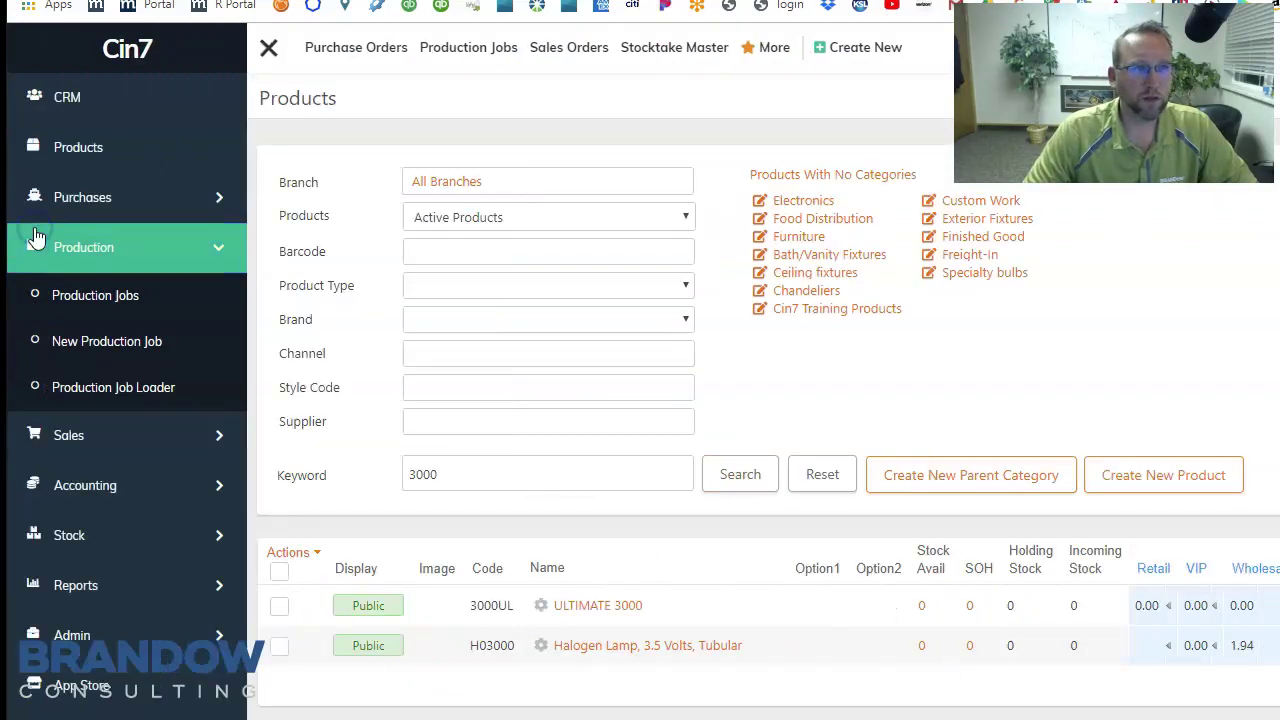
pyautogui.click(65, 298)
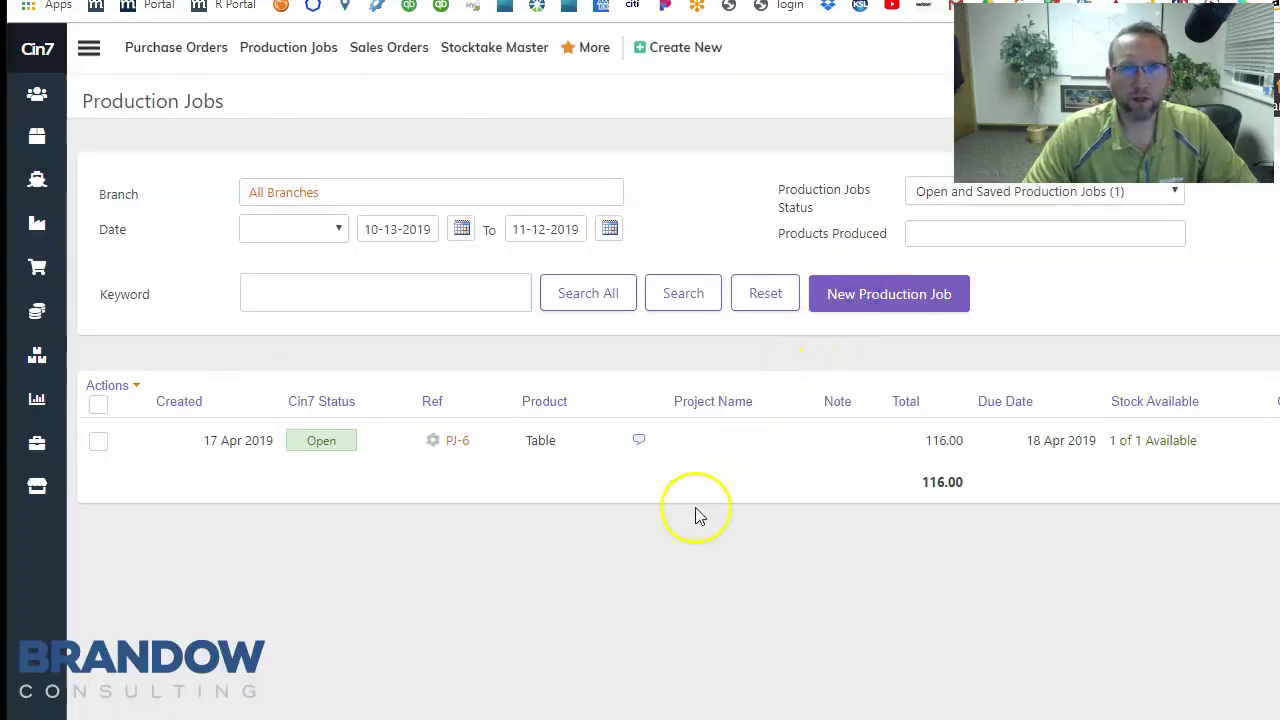
# Start a production job for ULTIMATE 3000 with its BOM components loaded as Make
pyautogui.write('300')
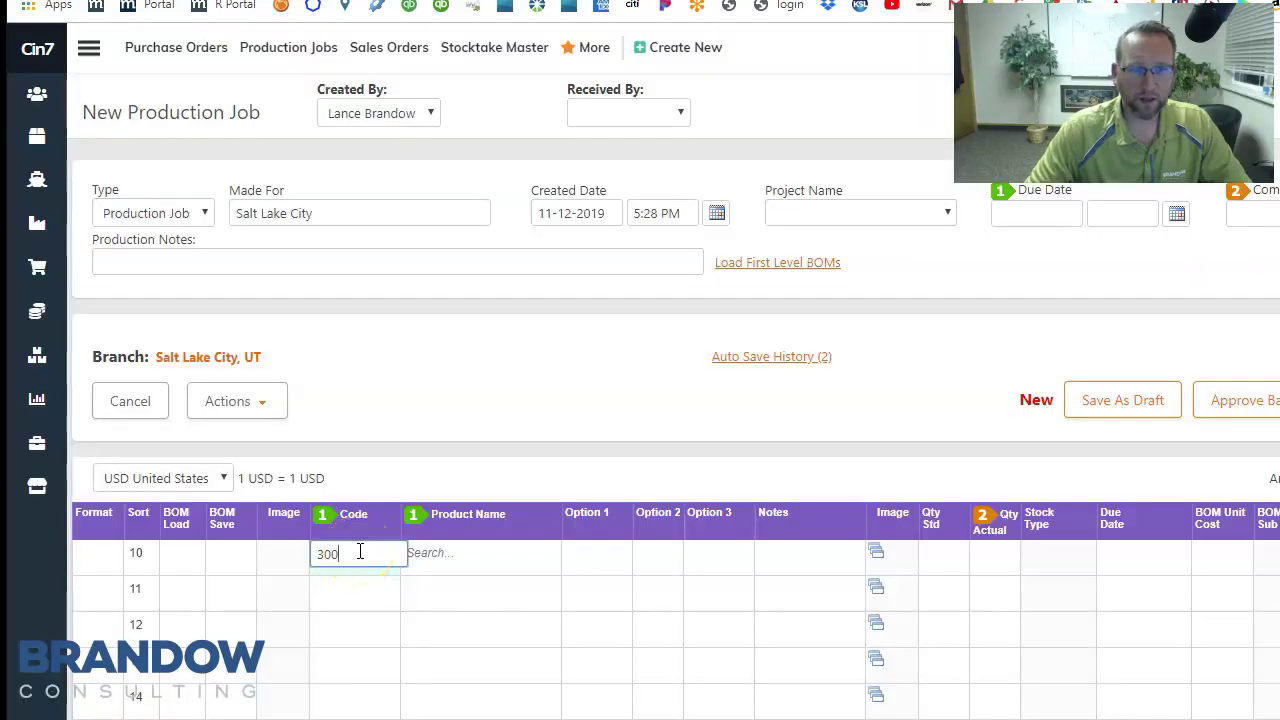
pyautogui.click(358, 578)
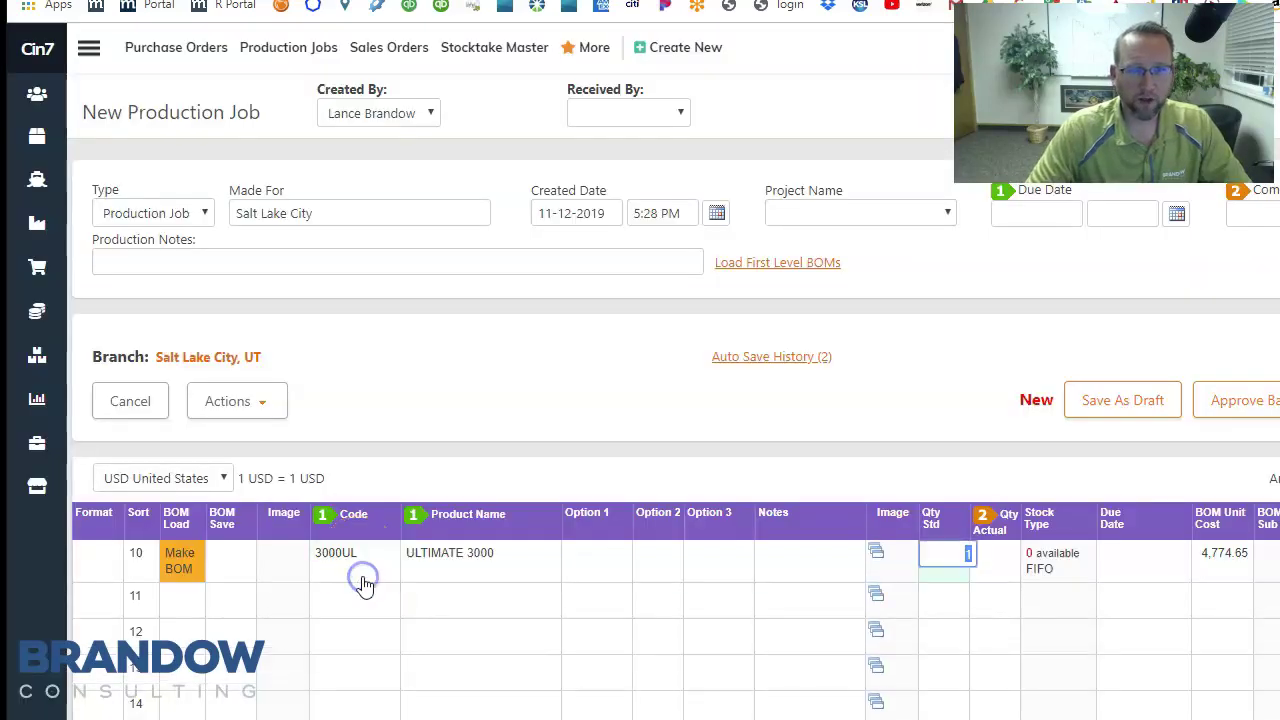
pyautogui.click(183, 563)
pyautogui.click(182, 575)
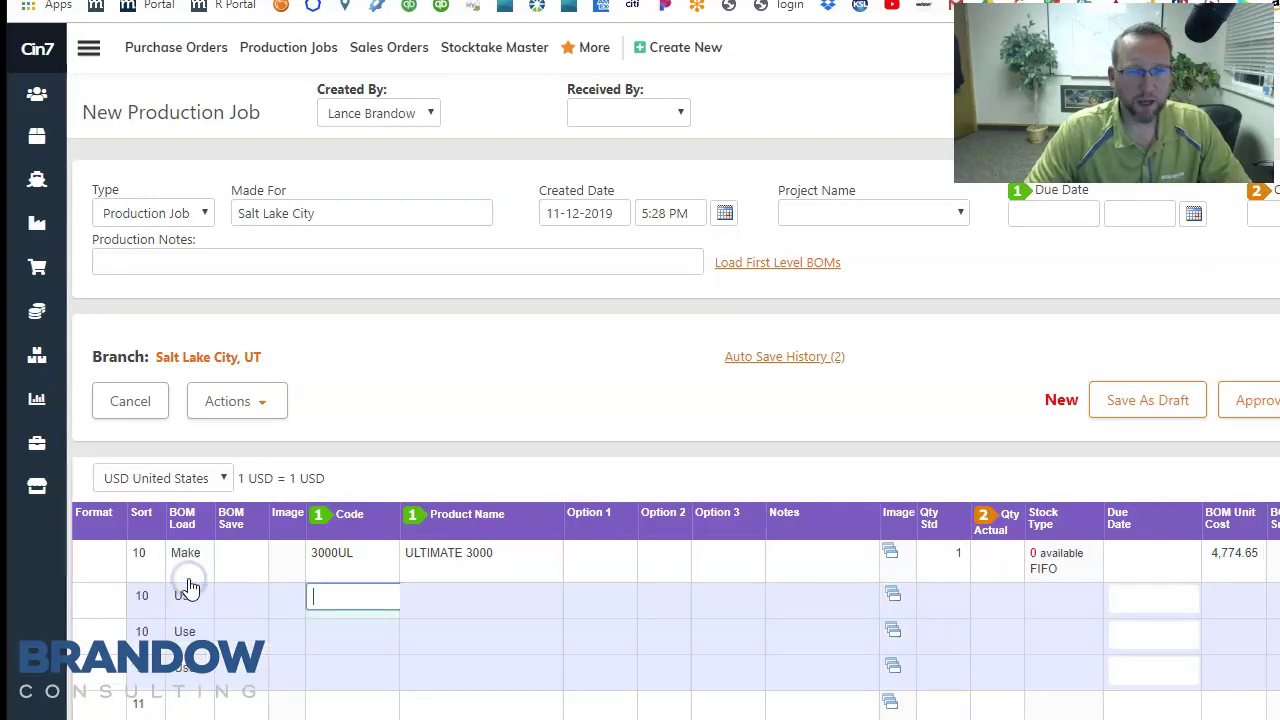
pyautogui.click(186, 254)
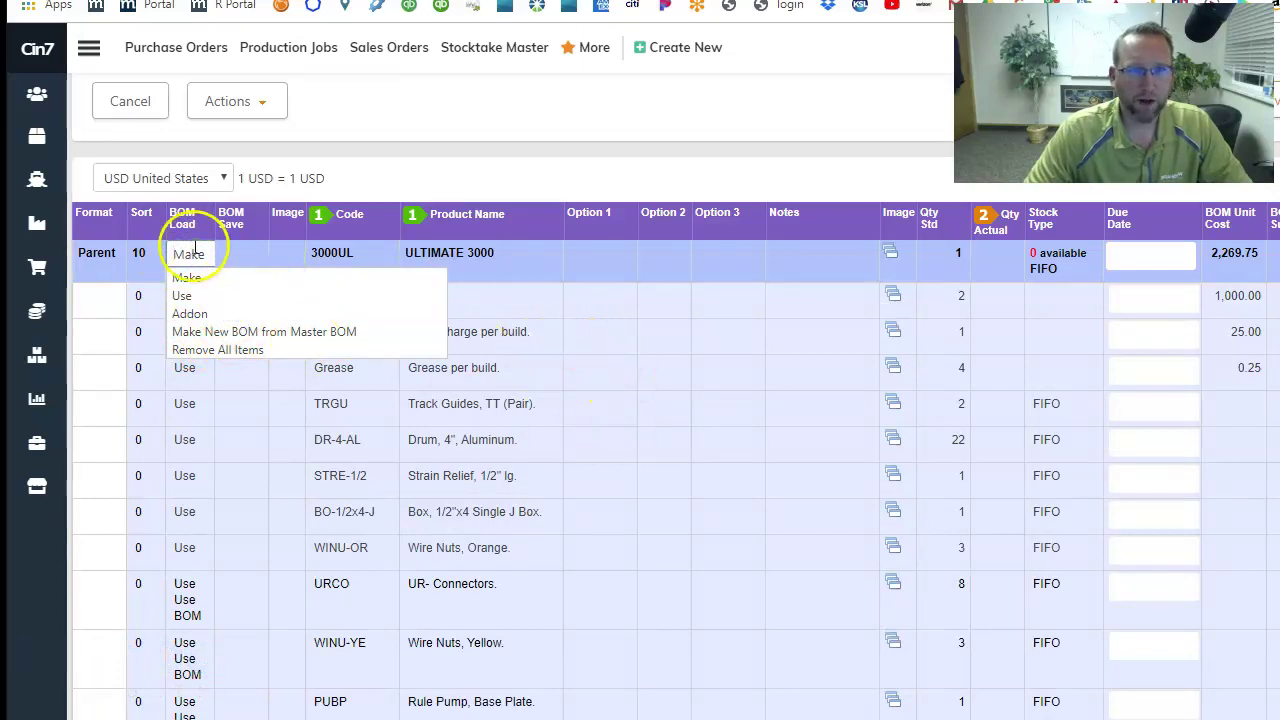
pyautogui.scroll(-1, 450, 365)
pyautogui.scroll(-5, 450, 365)
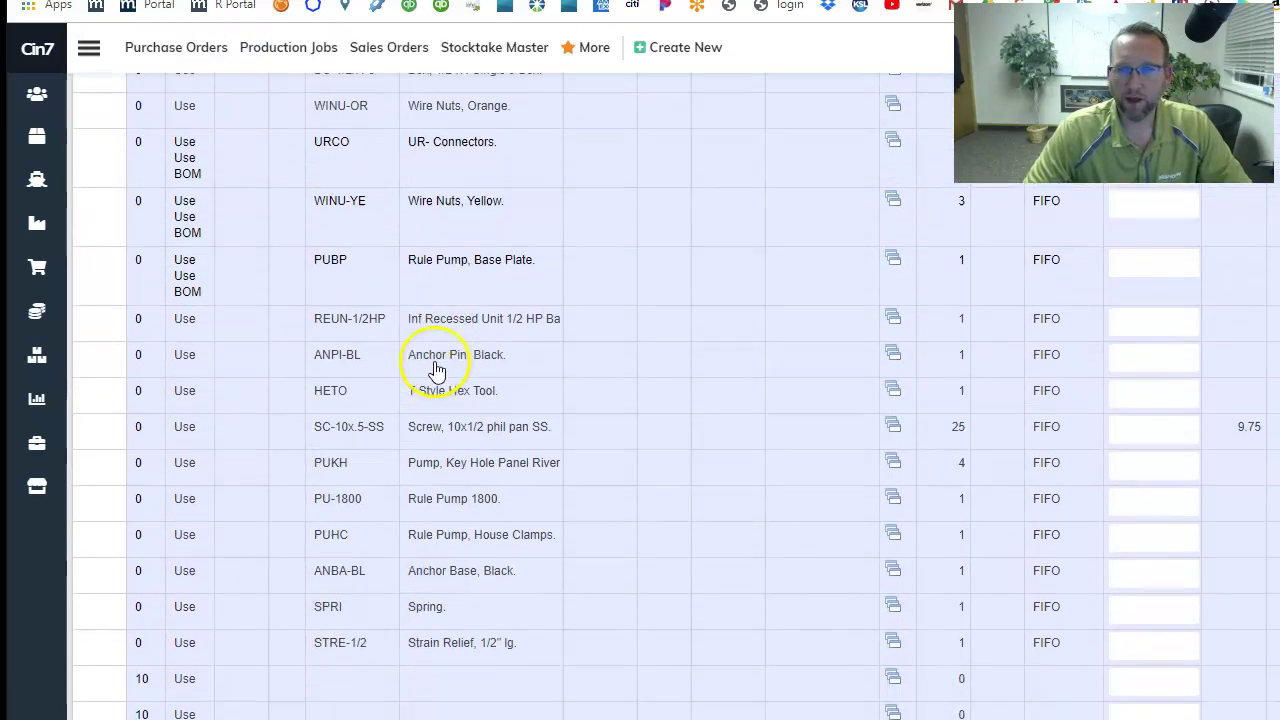